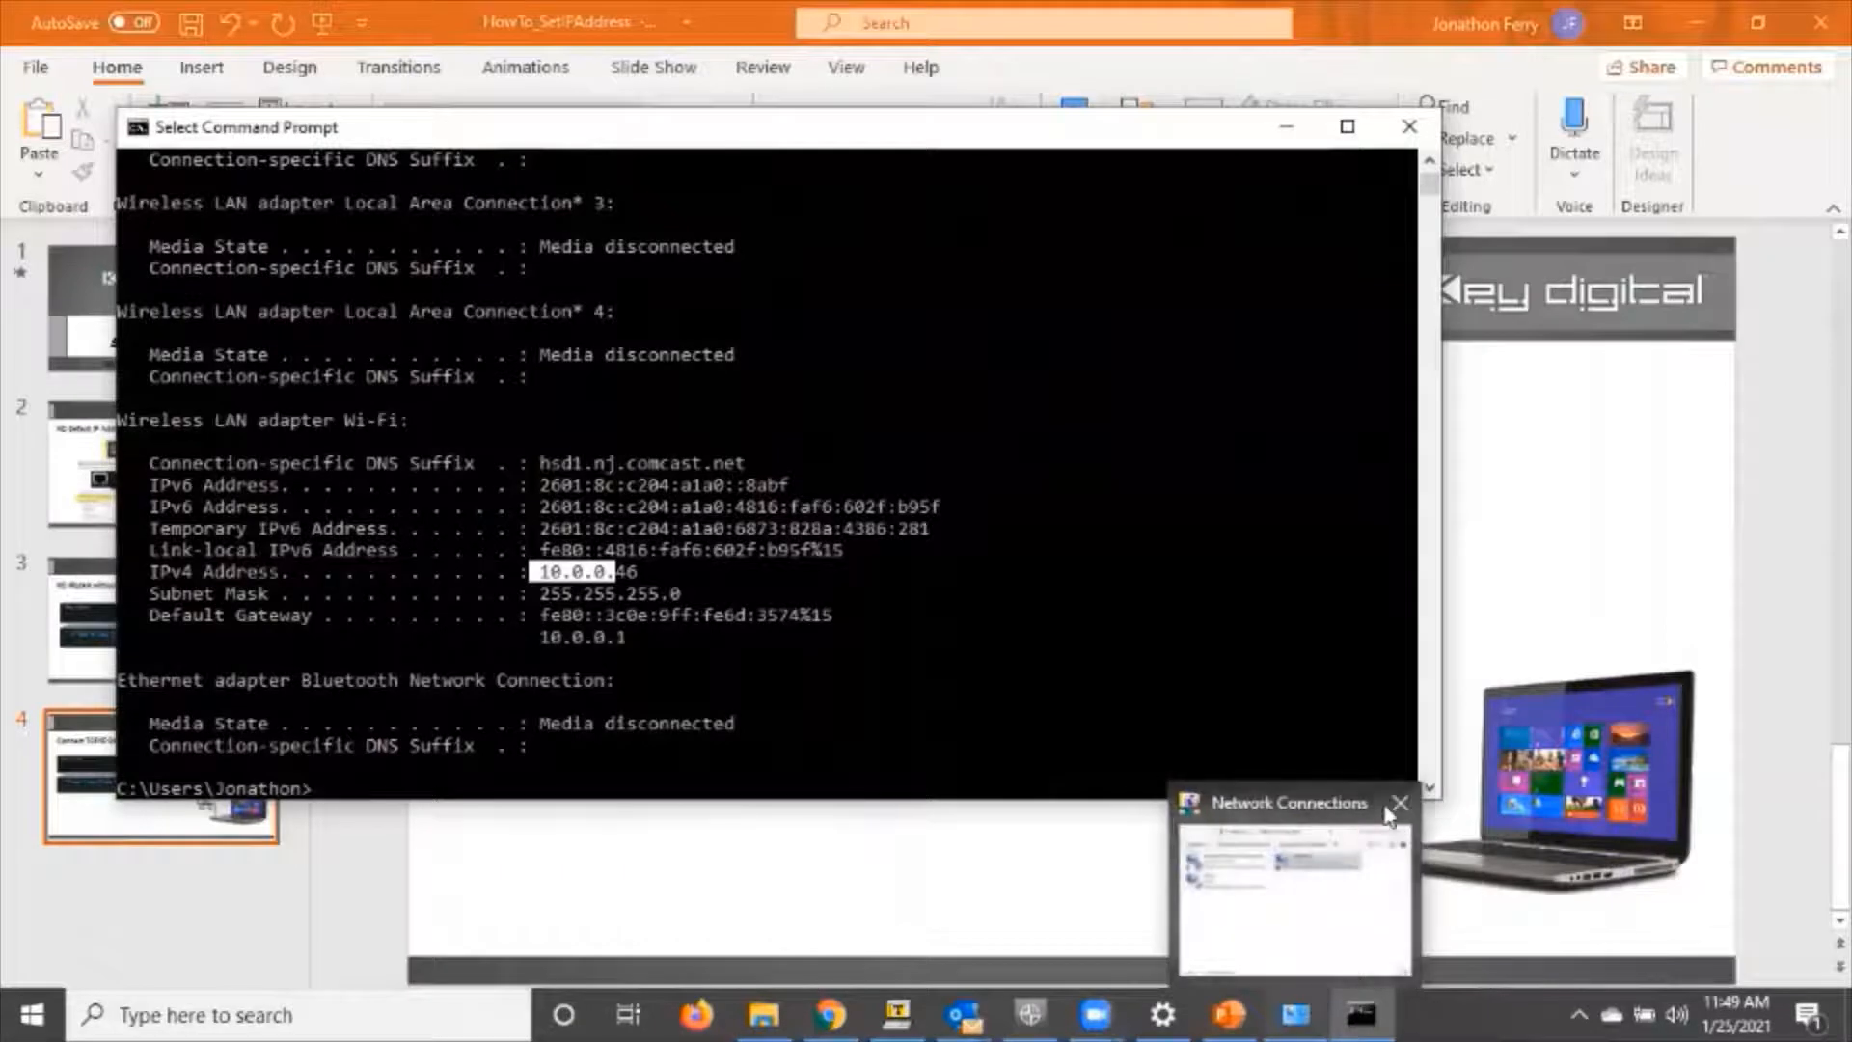
Close the existing Network Connections window and reopen the adapter list from the Ethernet page of the network settings.
click(1370, 802)
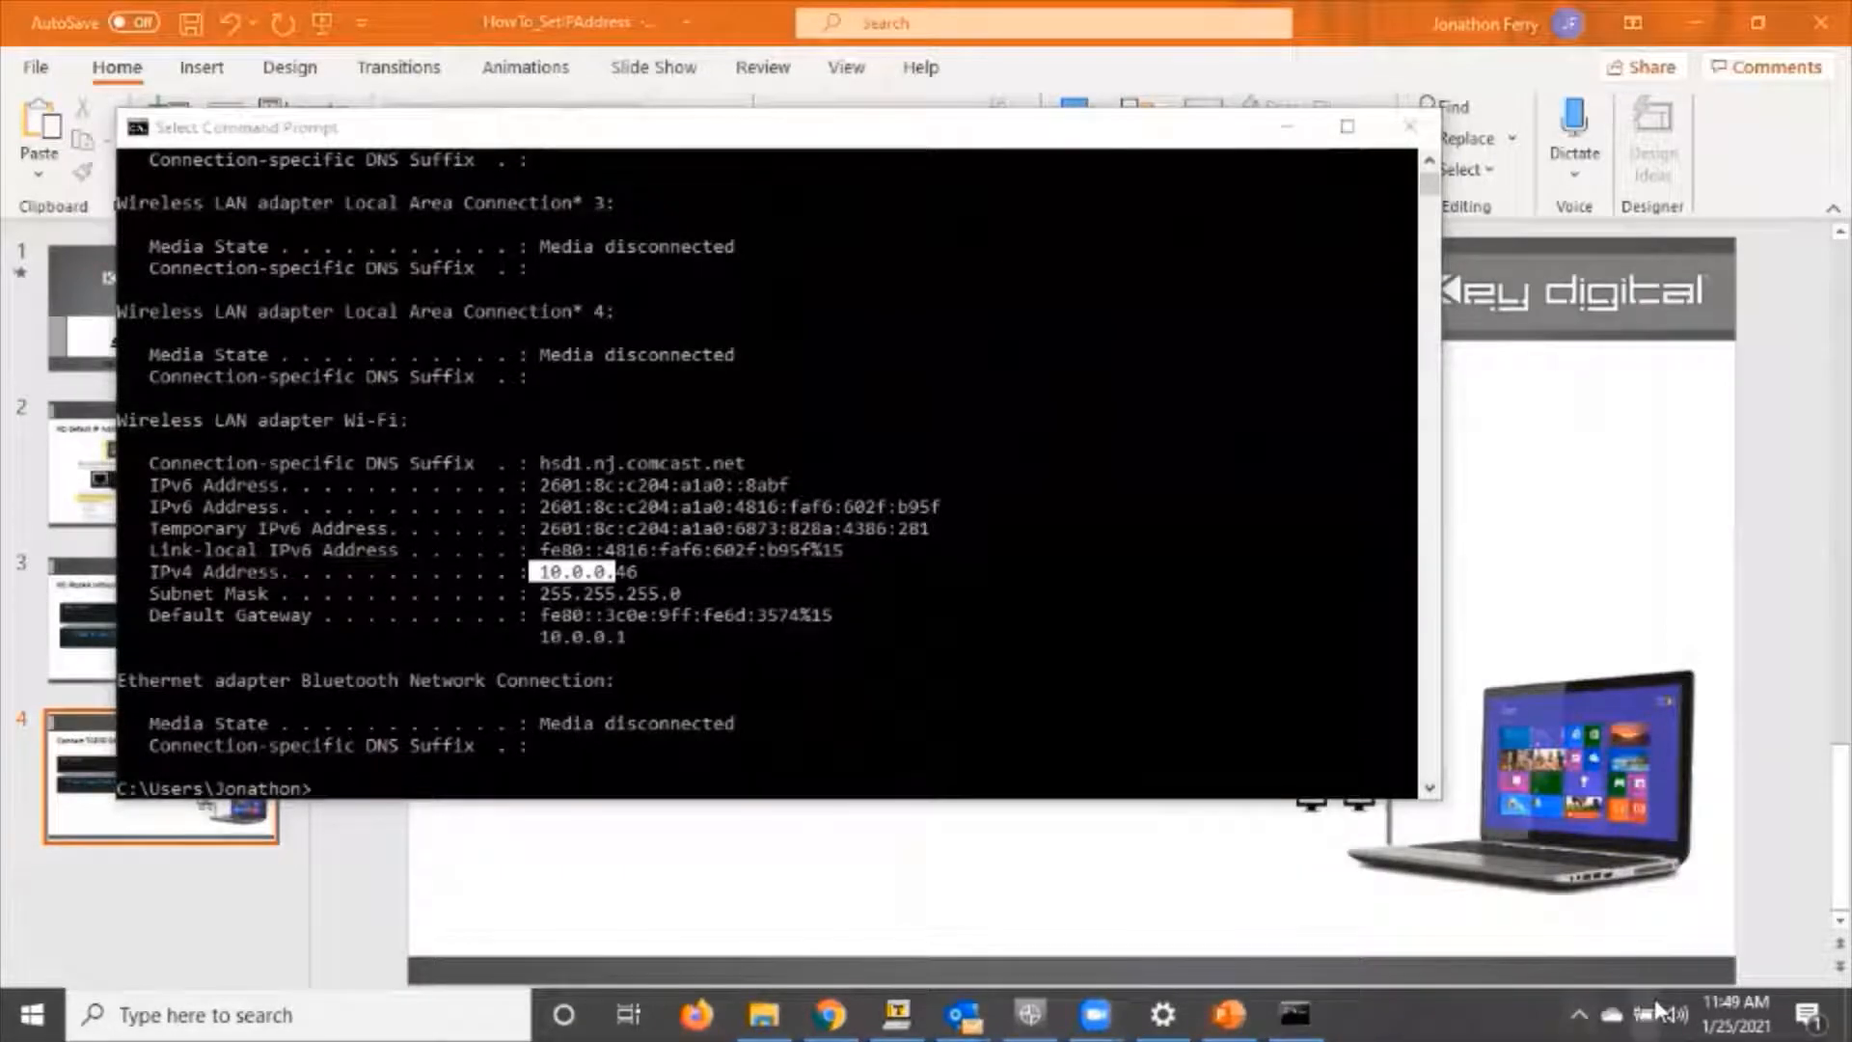
click(1579, 1010)
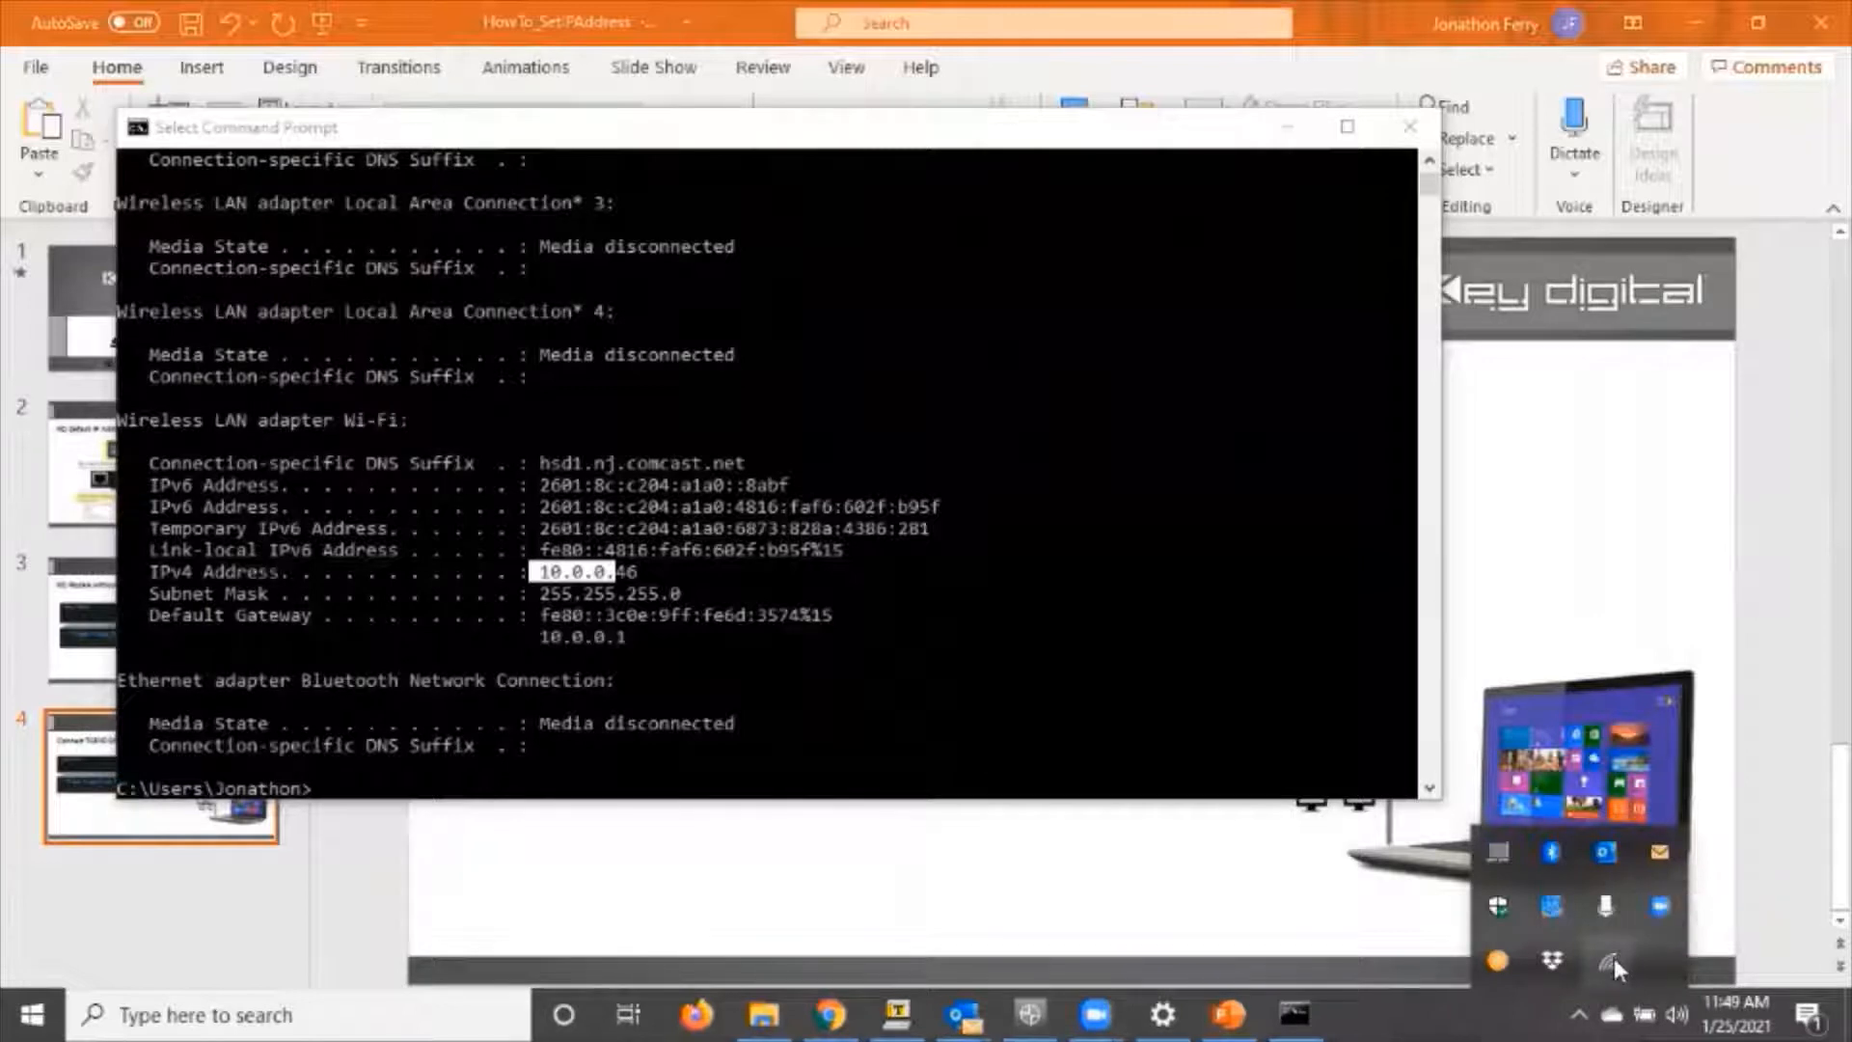
click(1610, 963)
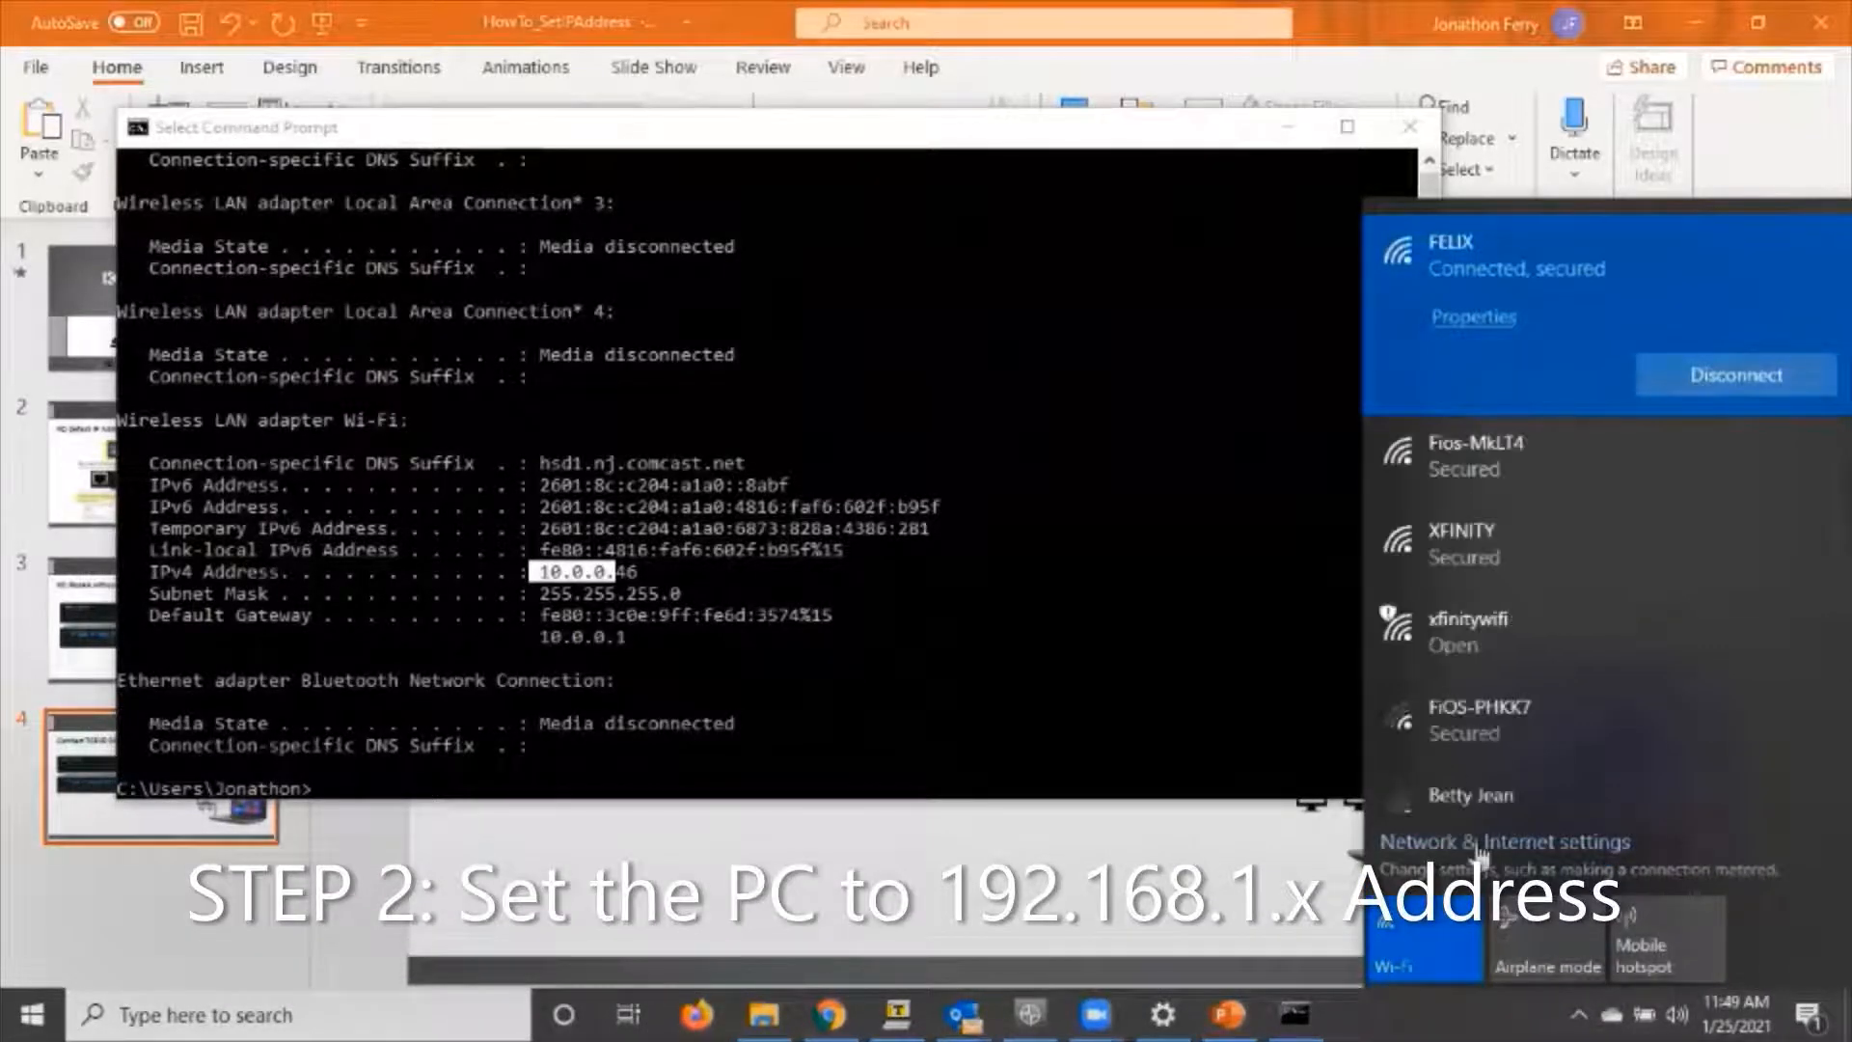
click(1524, 845)
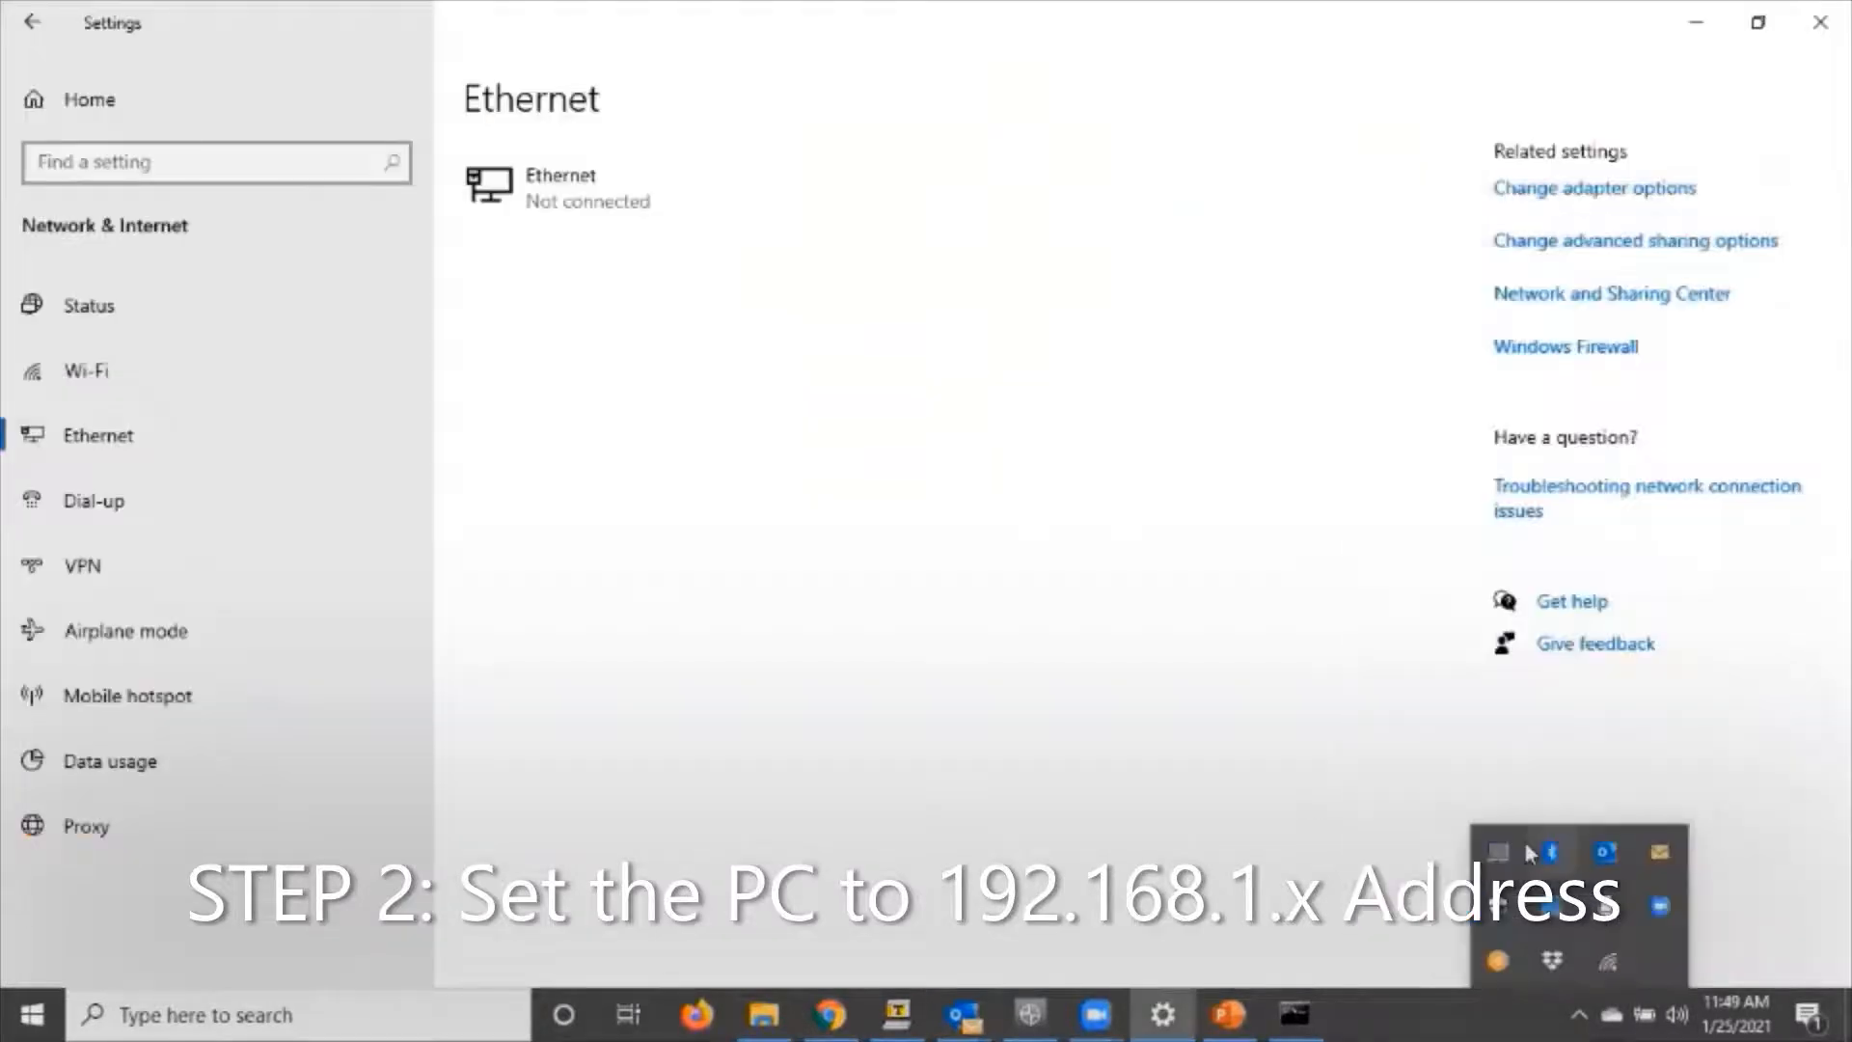
click(95, 447)
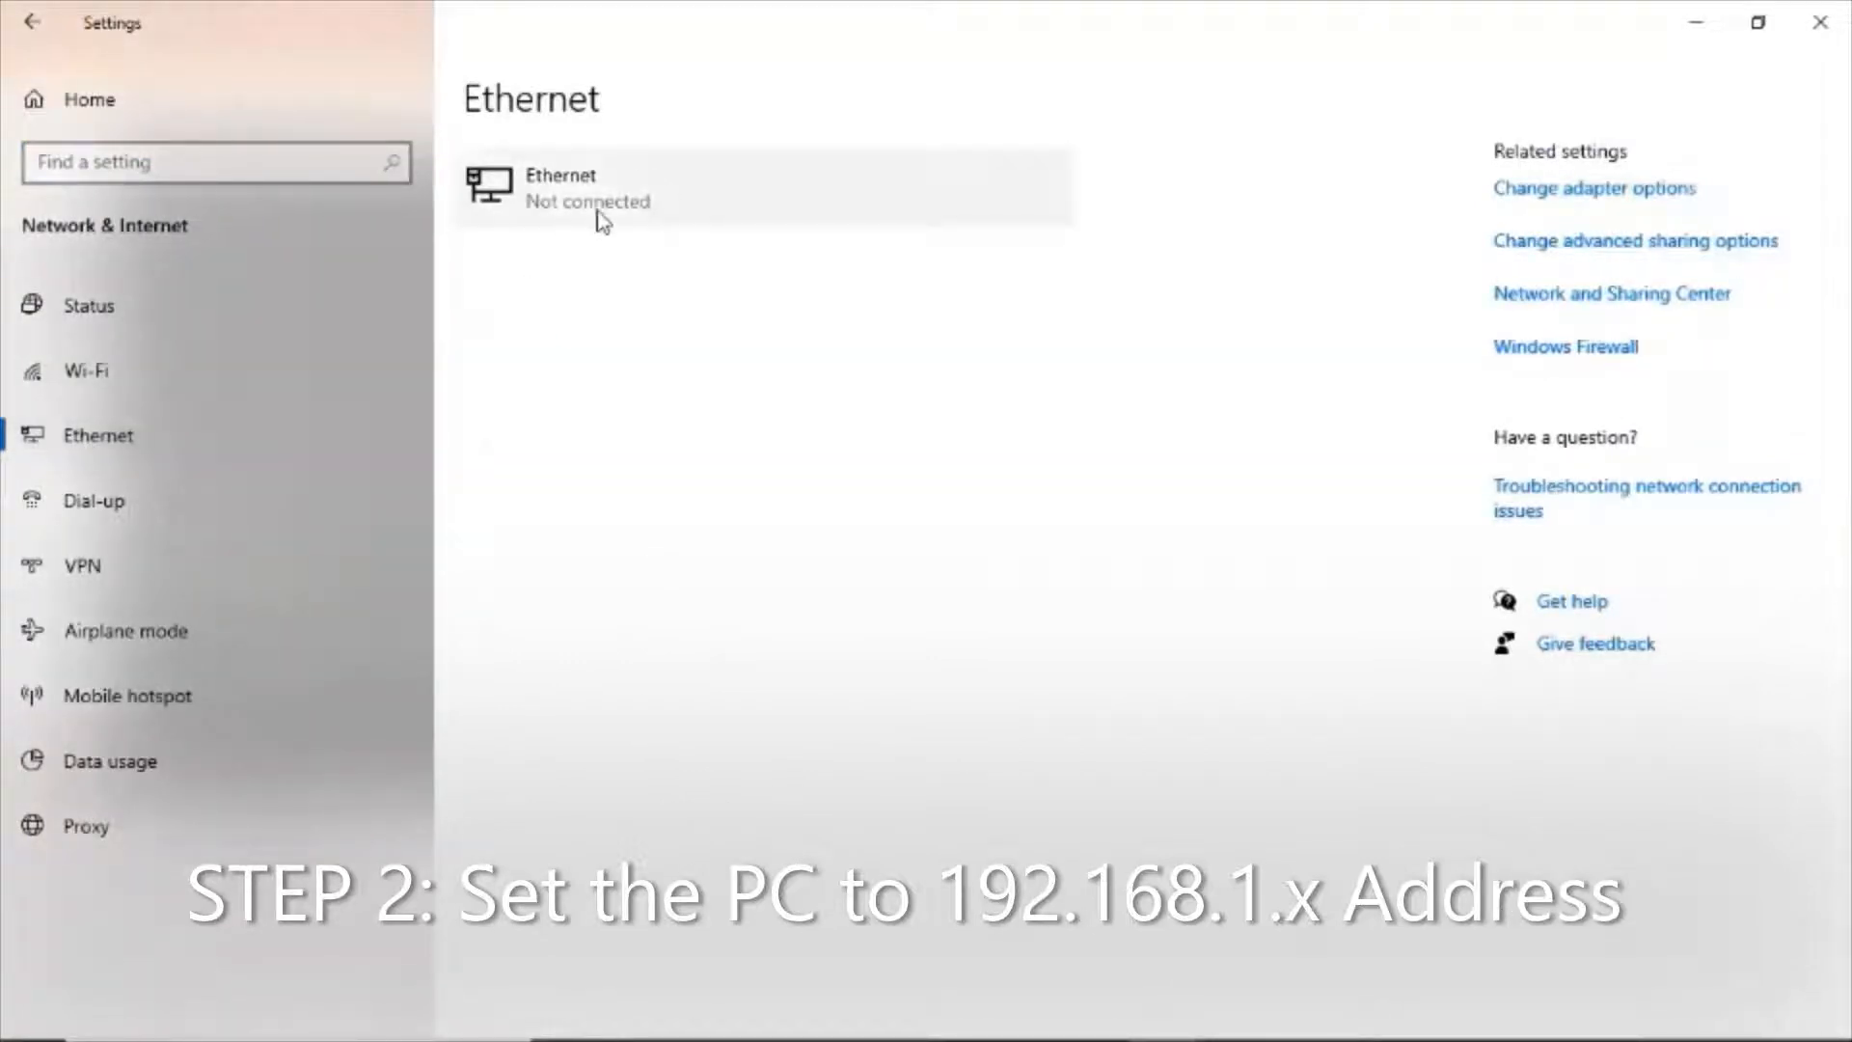
click(1569, 205)
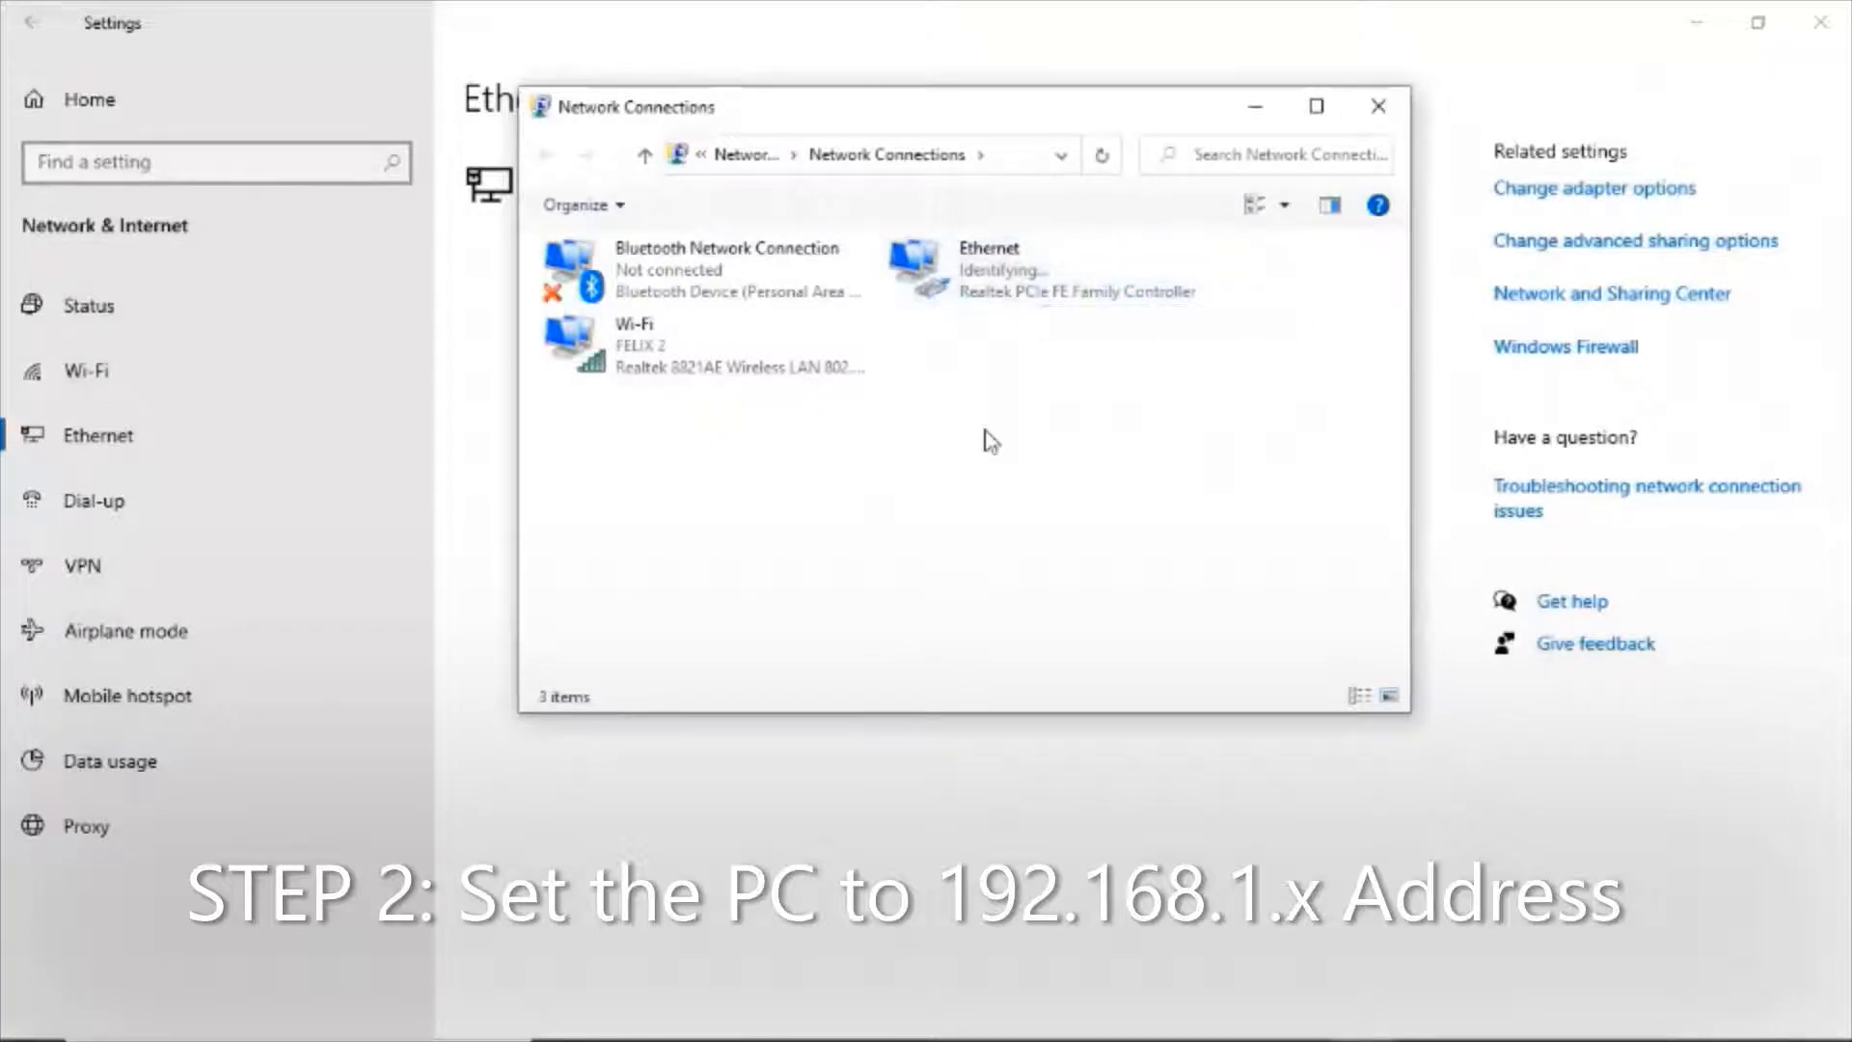
Open the Internet Protocol Version 4 (TCP/IPv4) properties of the Ethernet adapter.
right_click(1006, 291)
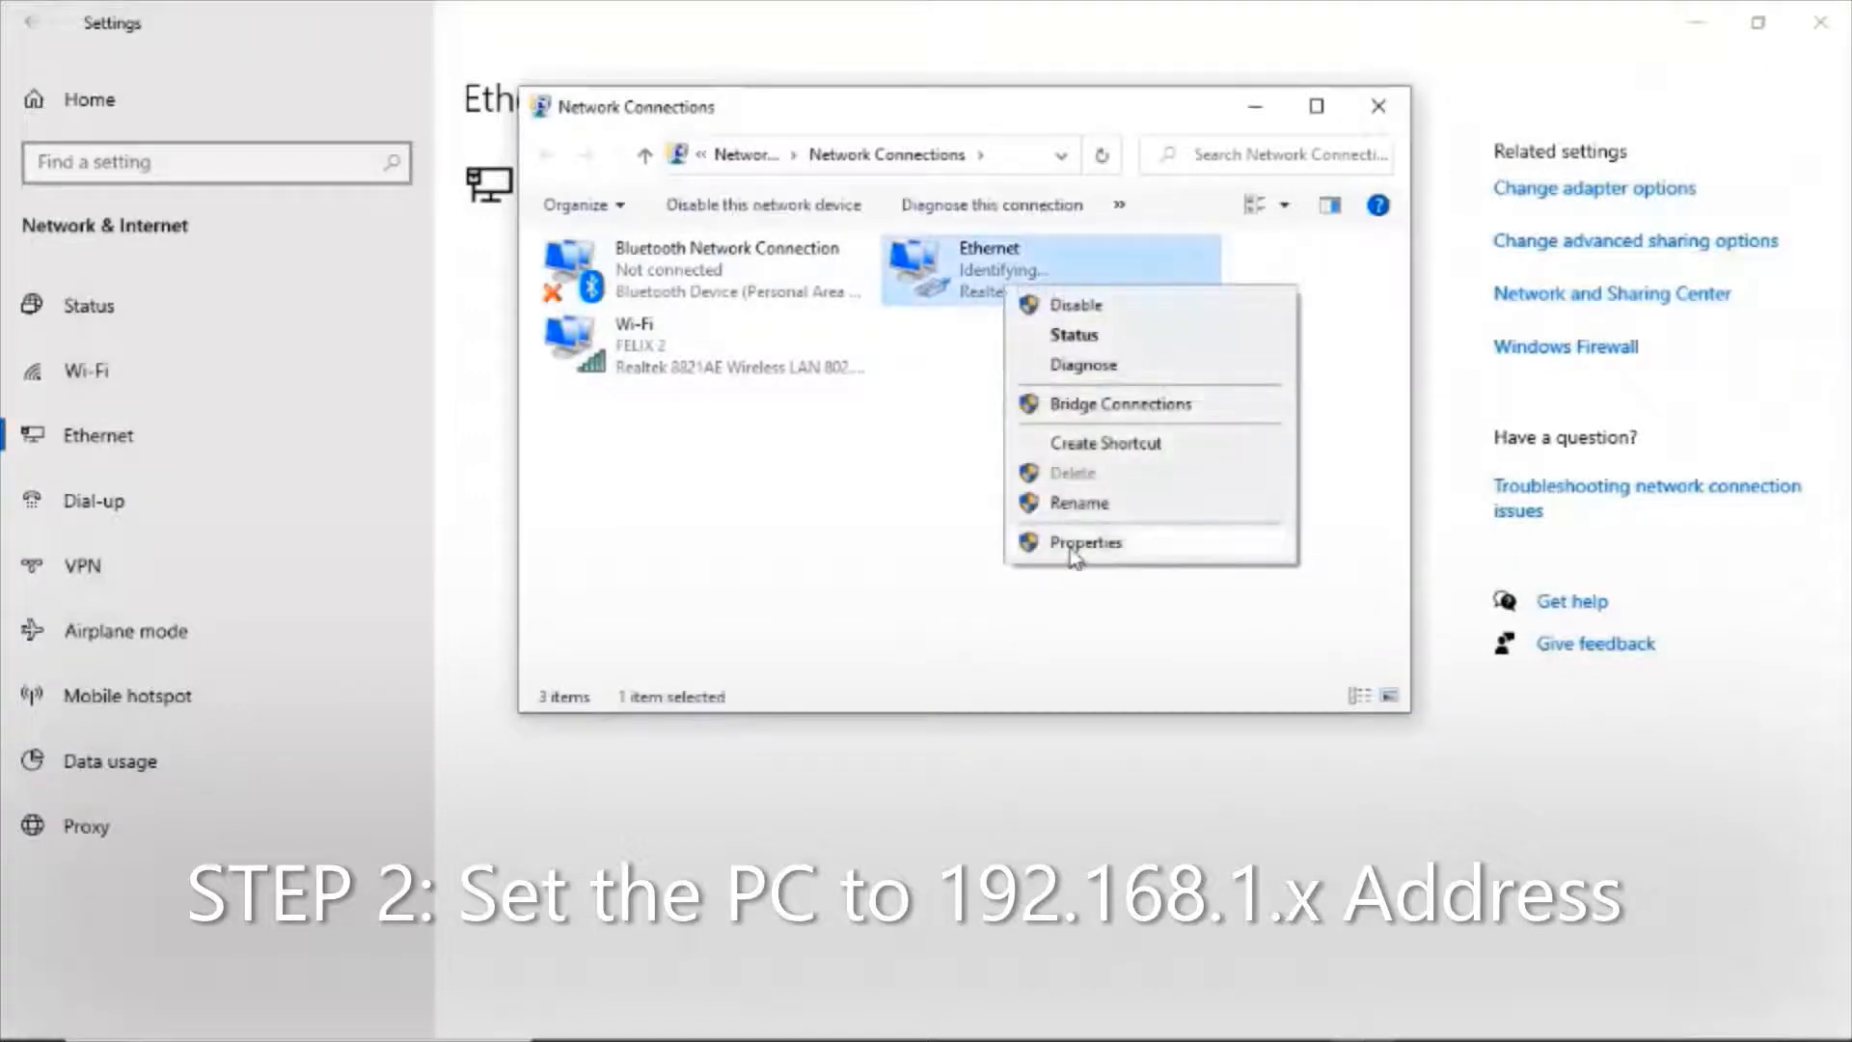
click(1070, 542)
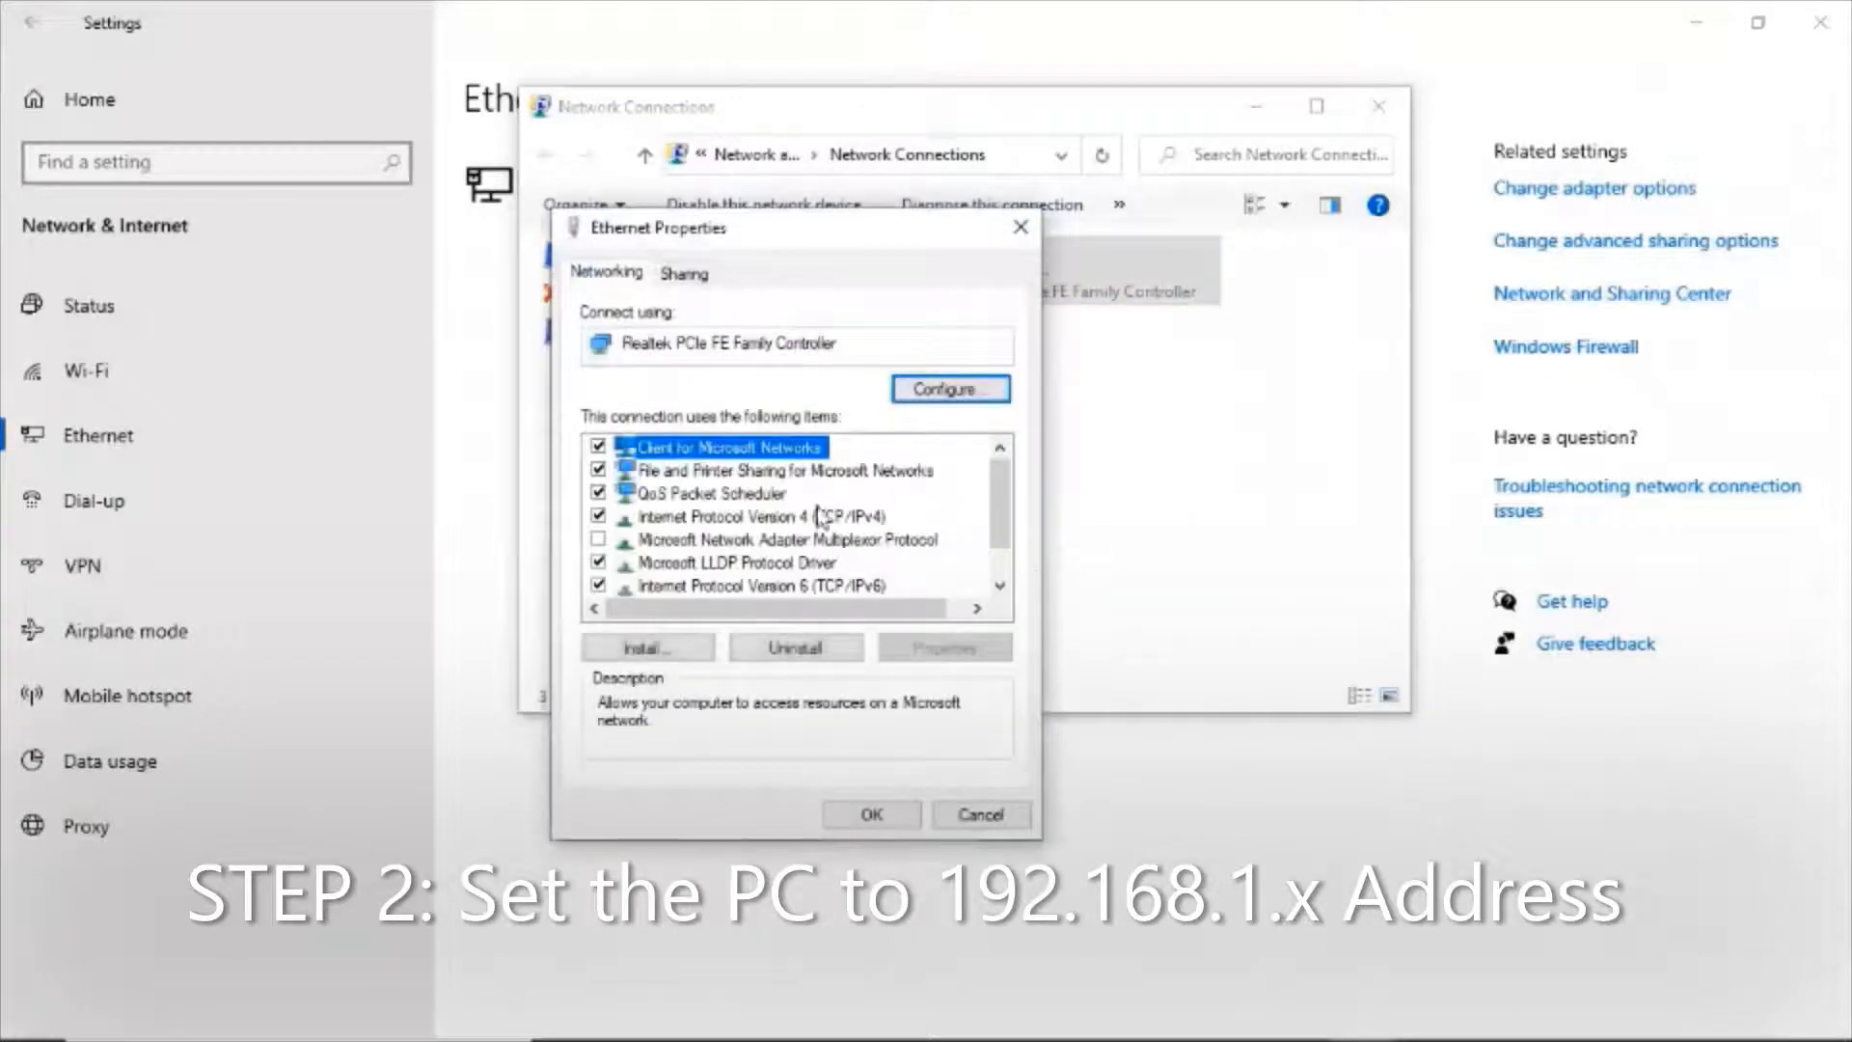
click(818, 519)
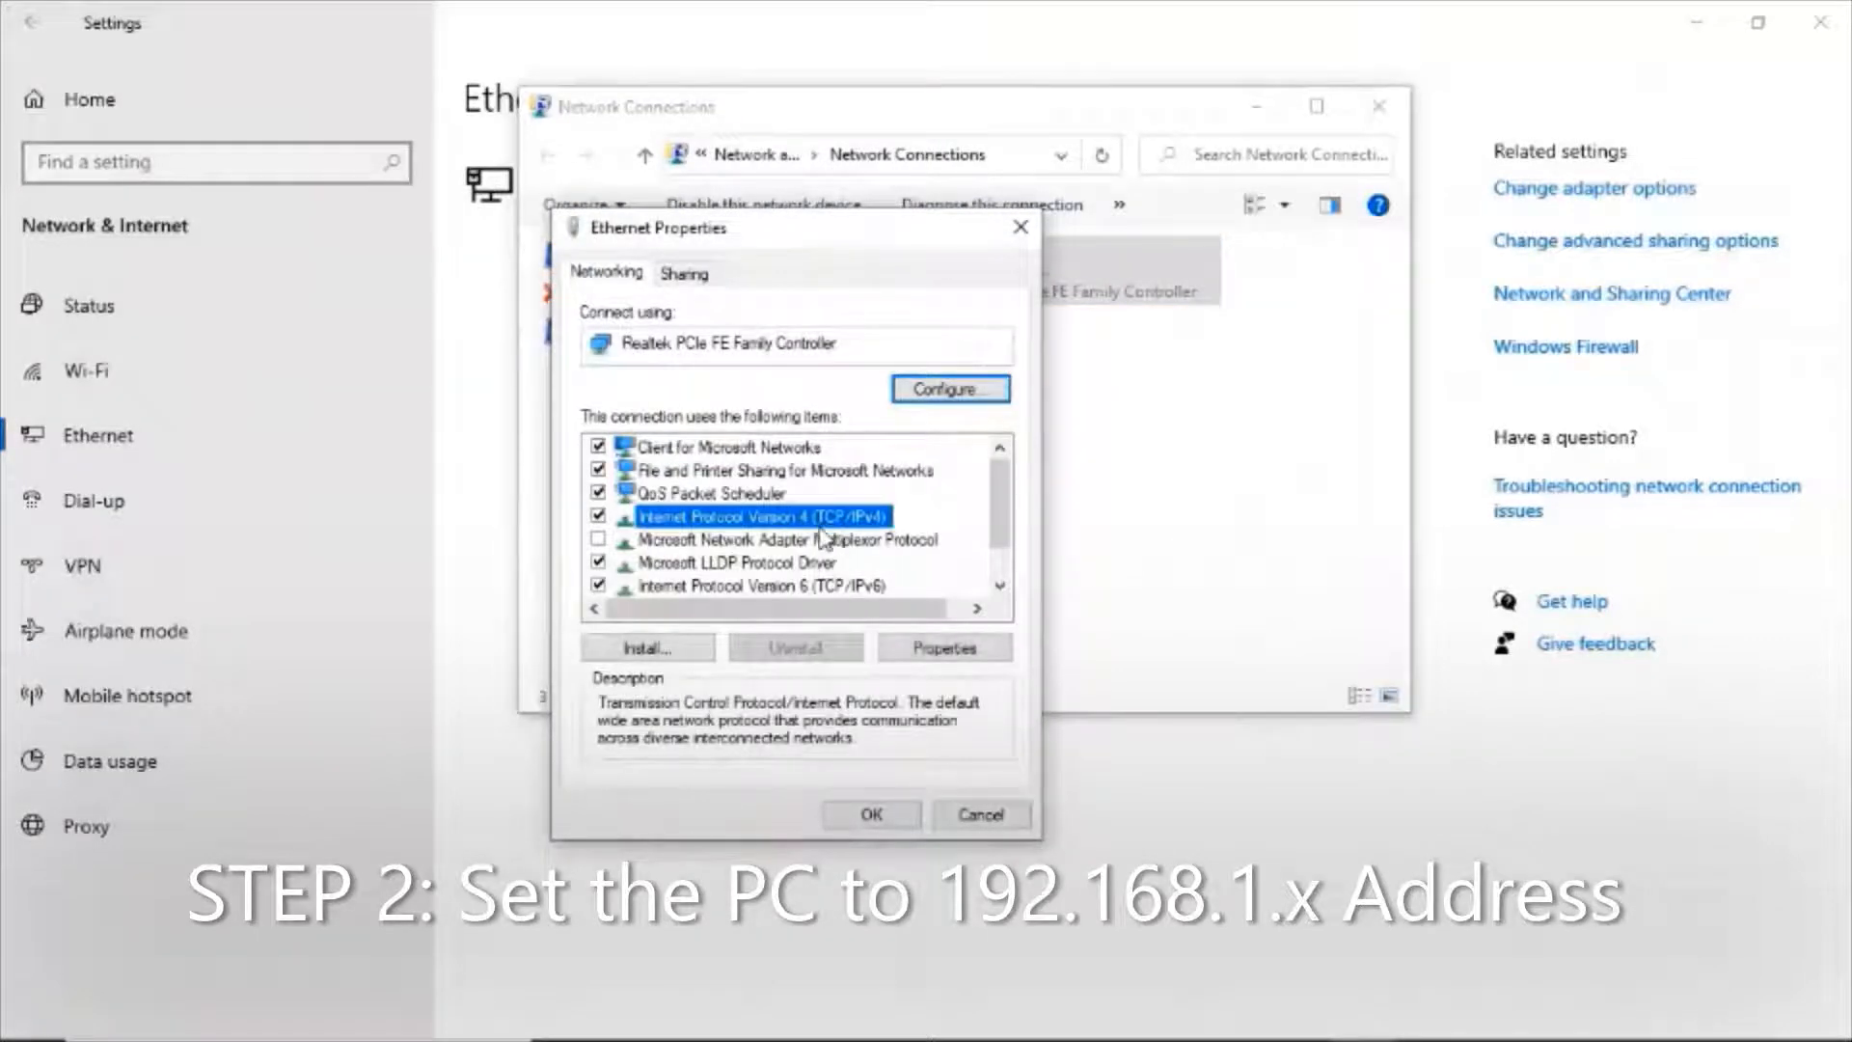
double_click(832, 524)
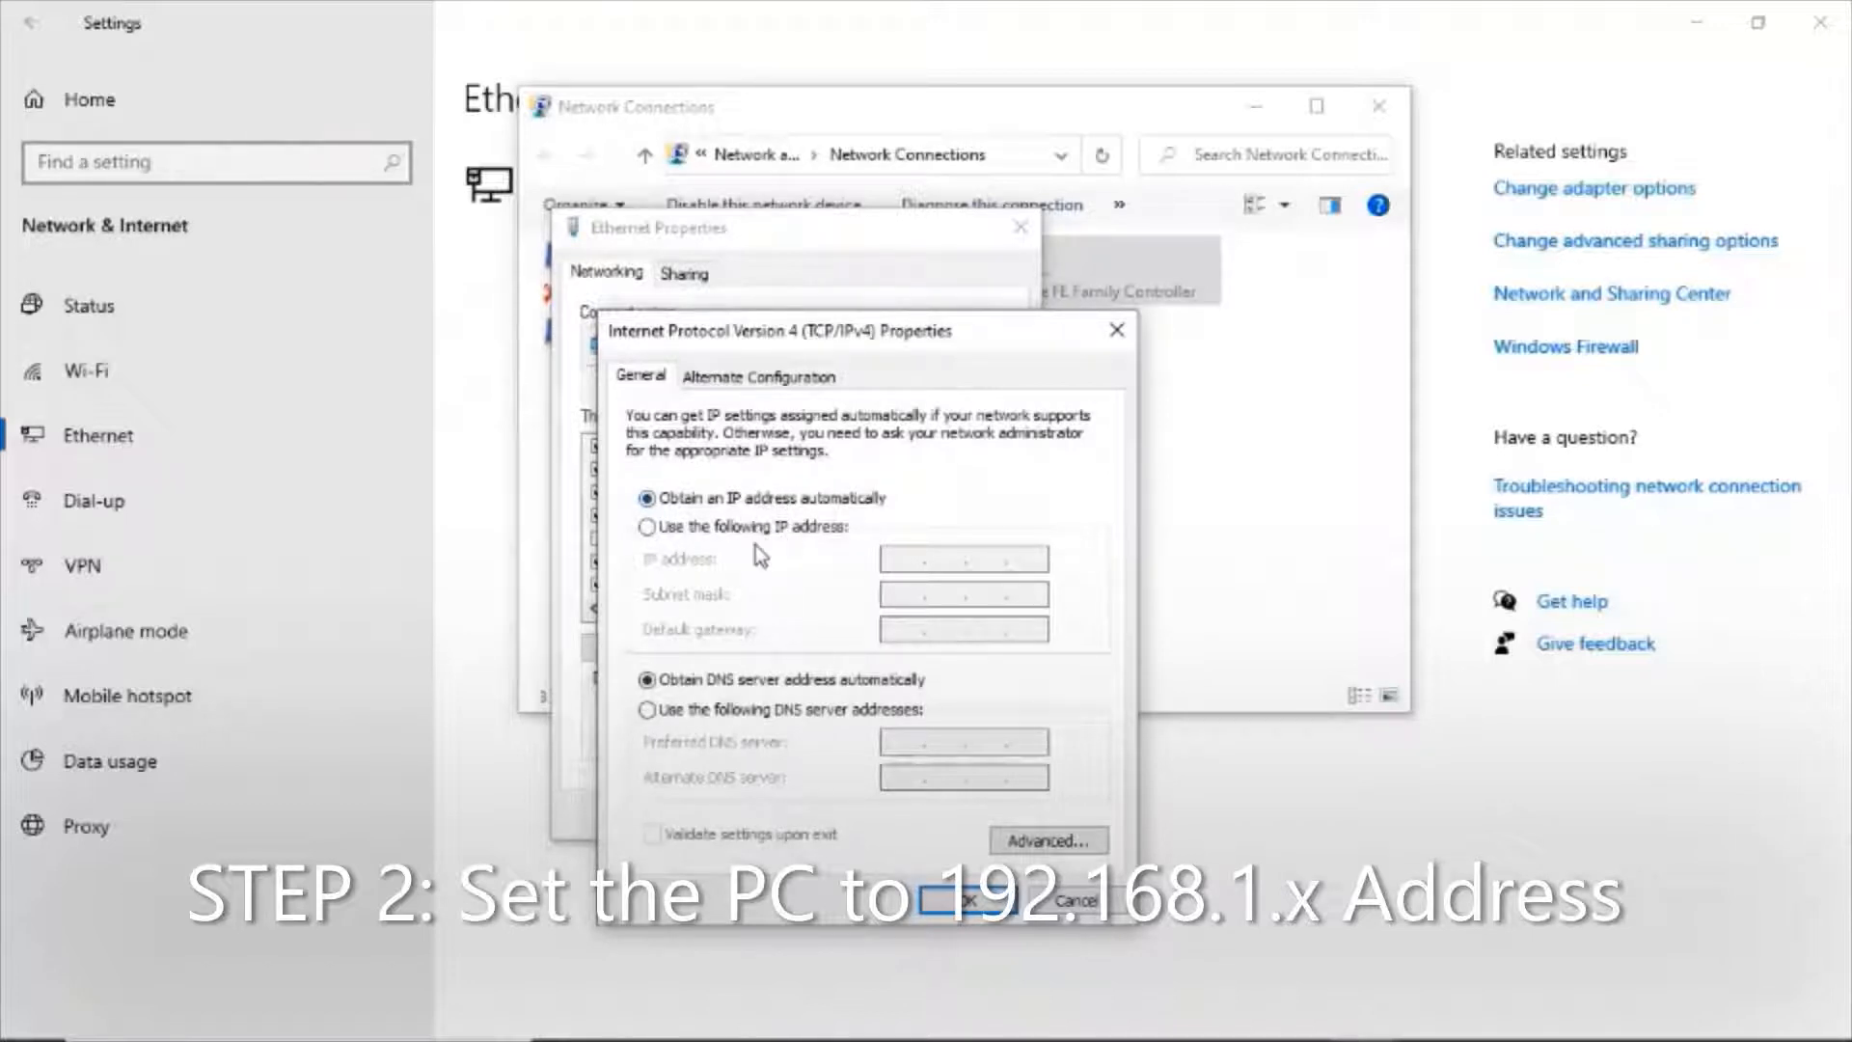
Assign the Ethernet adapter static IP address 192.168.1.9, subnet mask 255.255.0.0 and default gateway 192.168.1.1, and apply the settings.
click(647, 528)
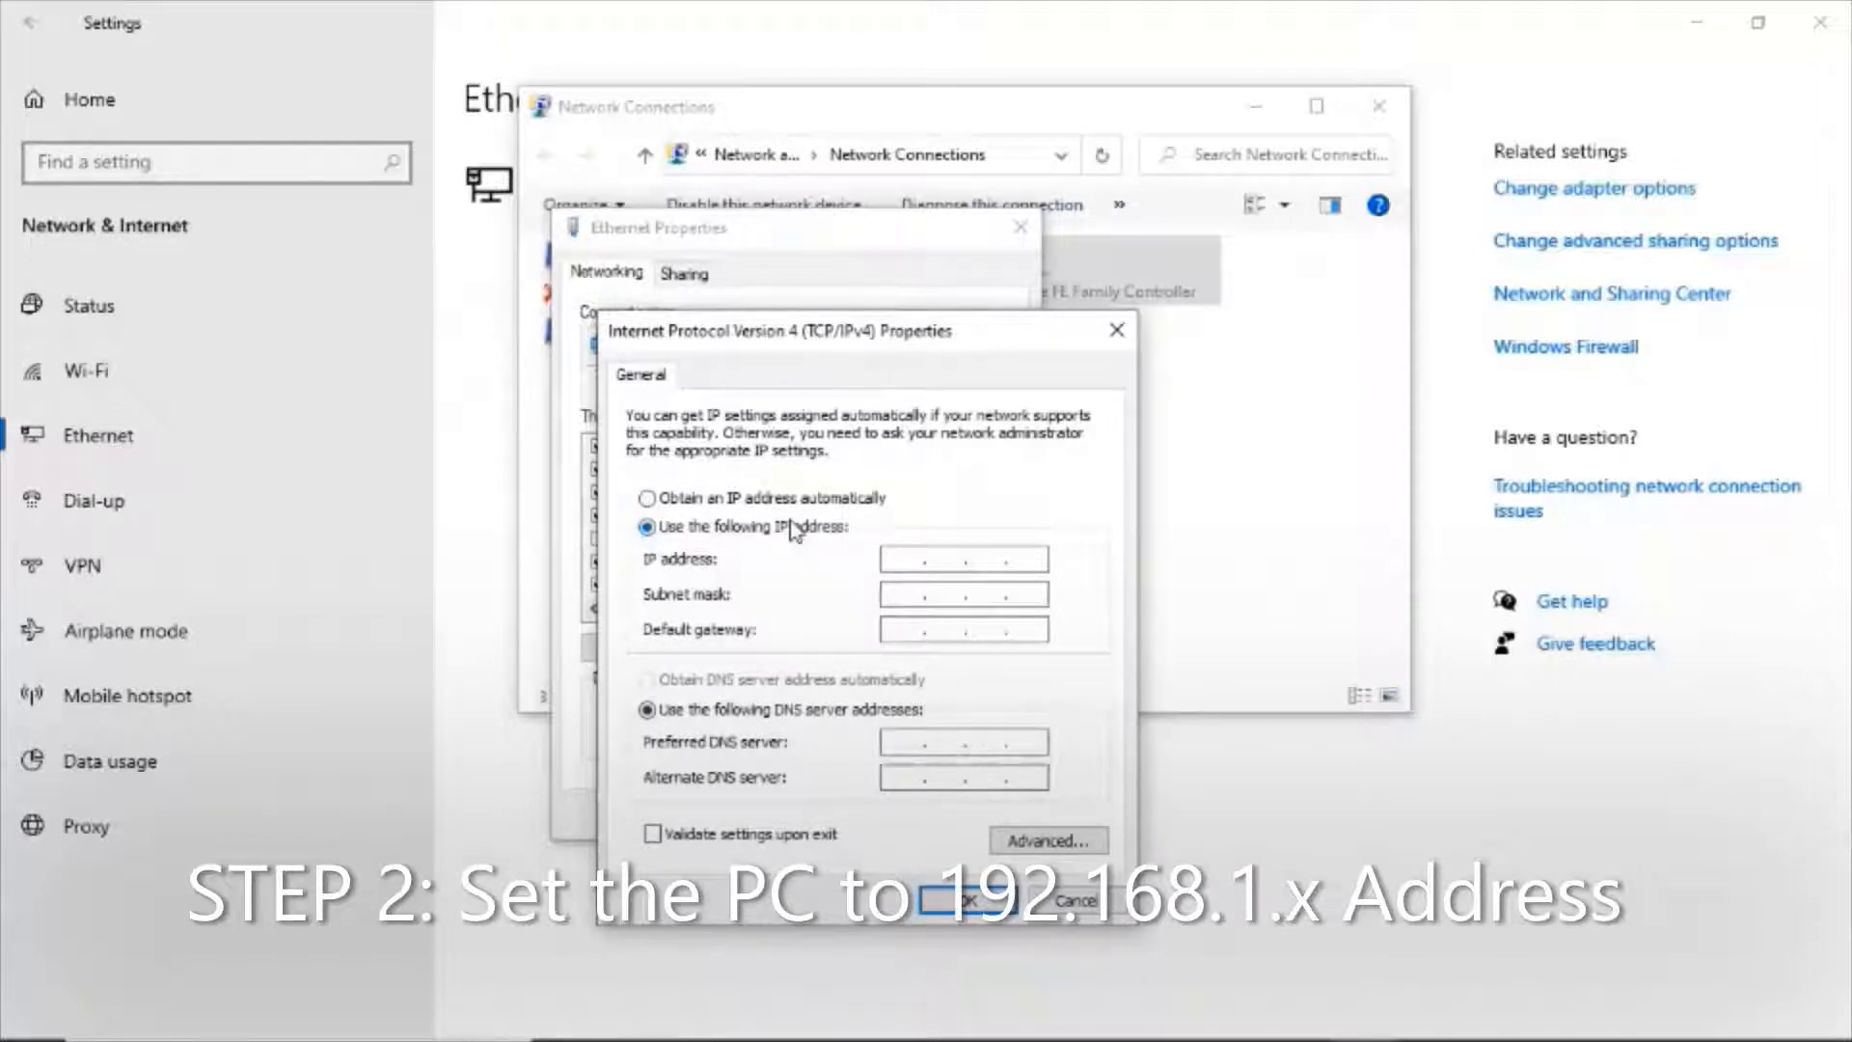
click(888, 559)
text(192 . 168 . 1 . 9)
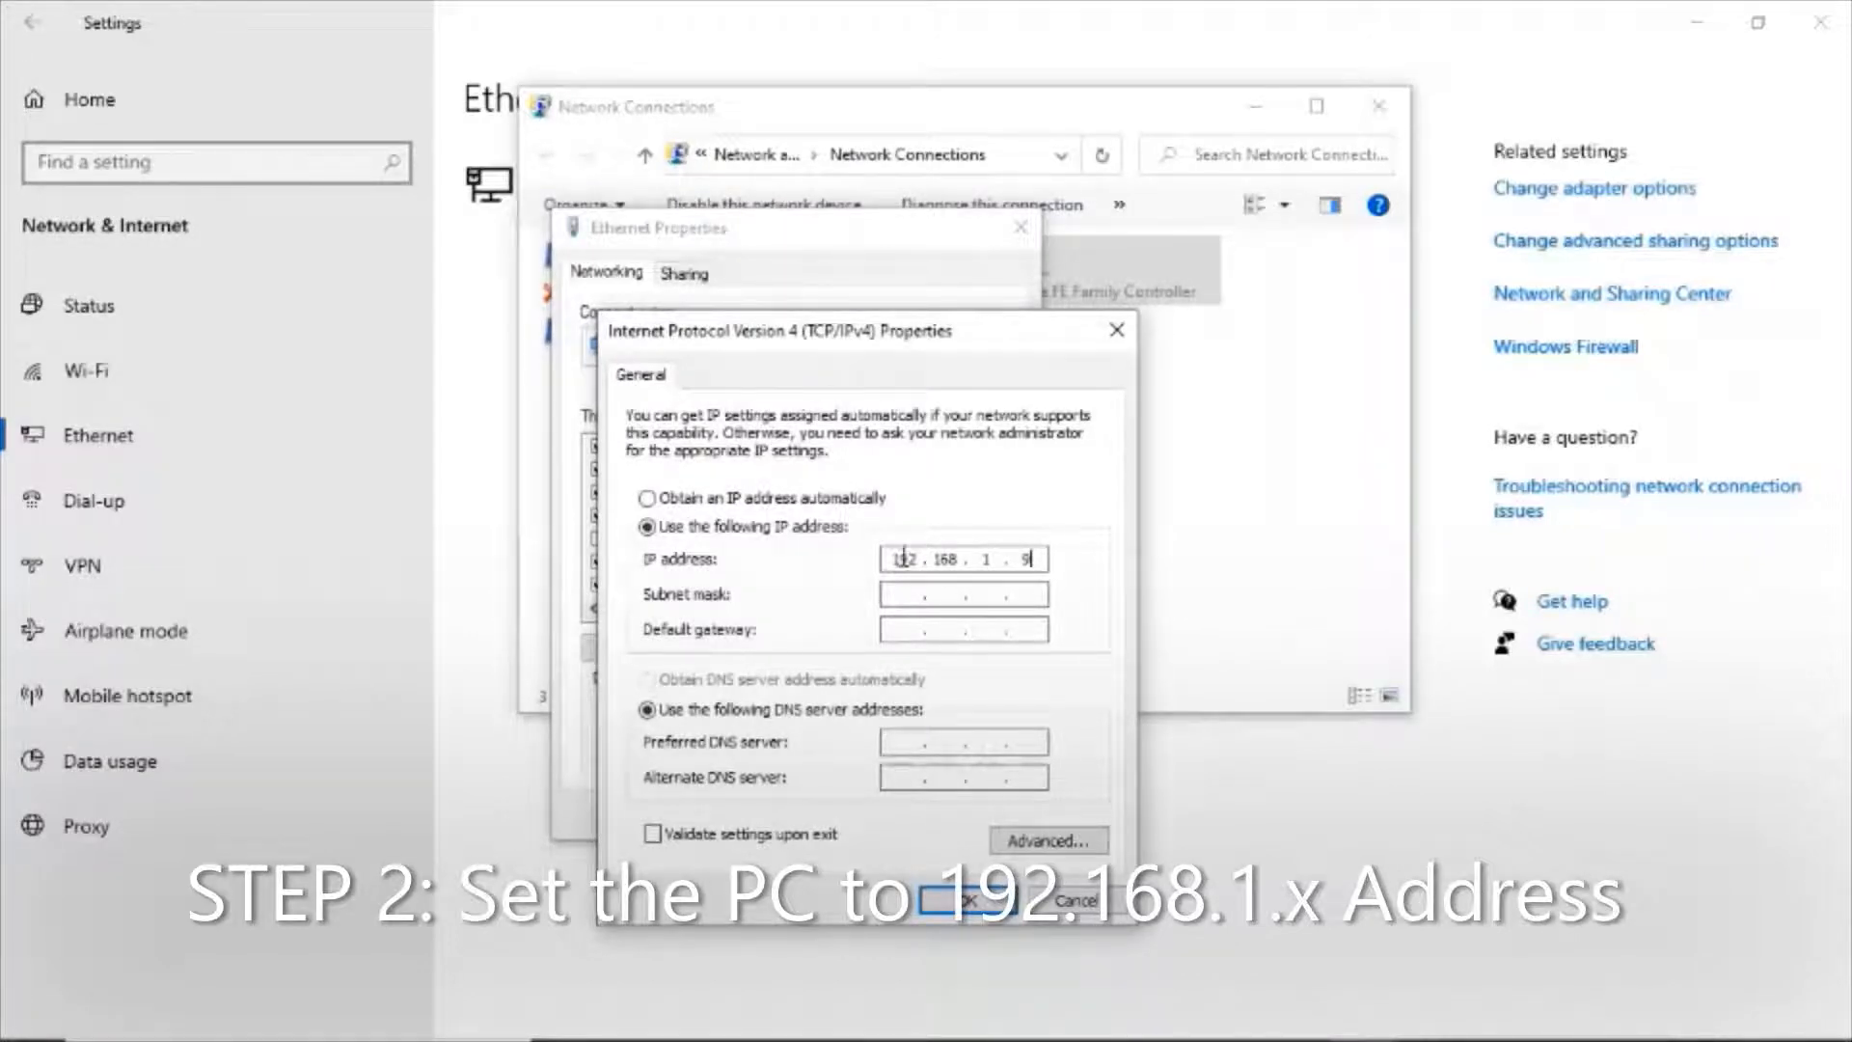
click(902, 594)
double_click(972, 590)
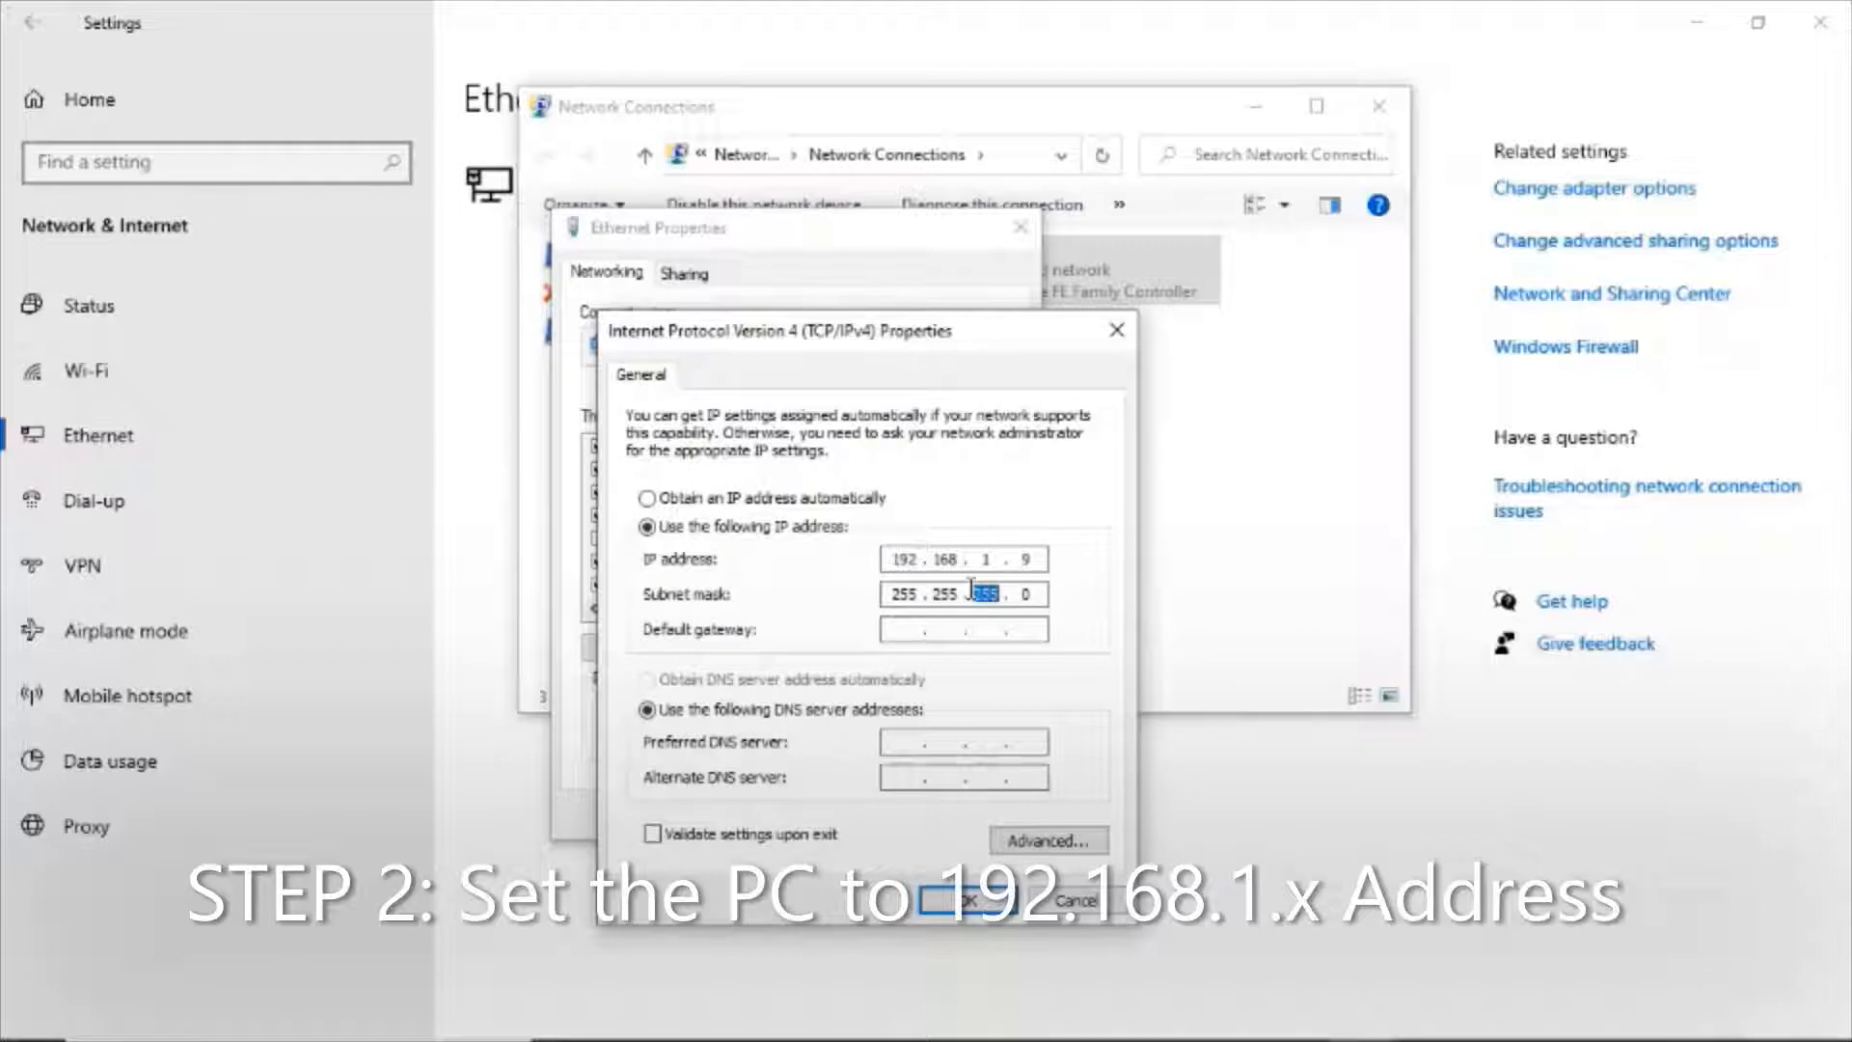
text(0)
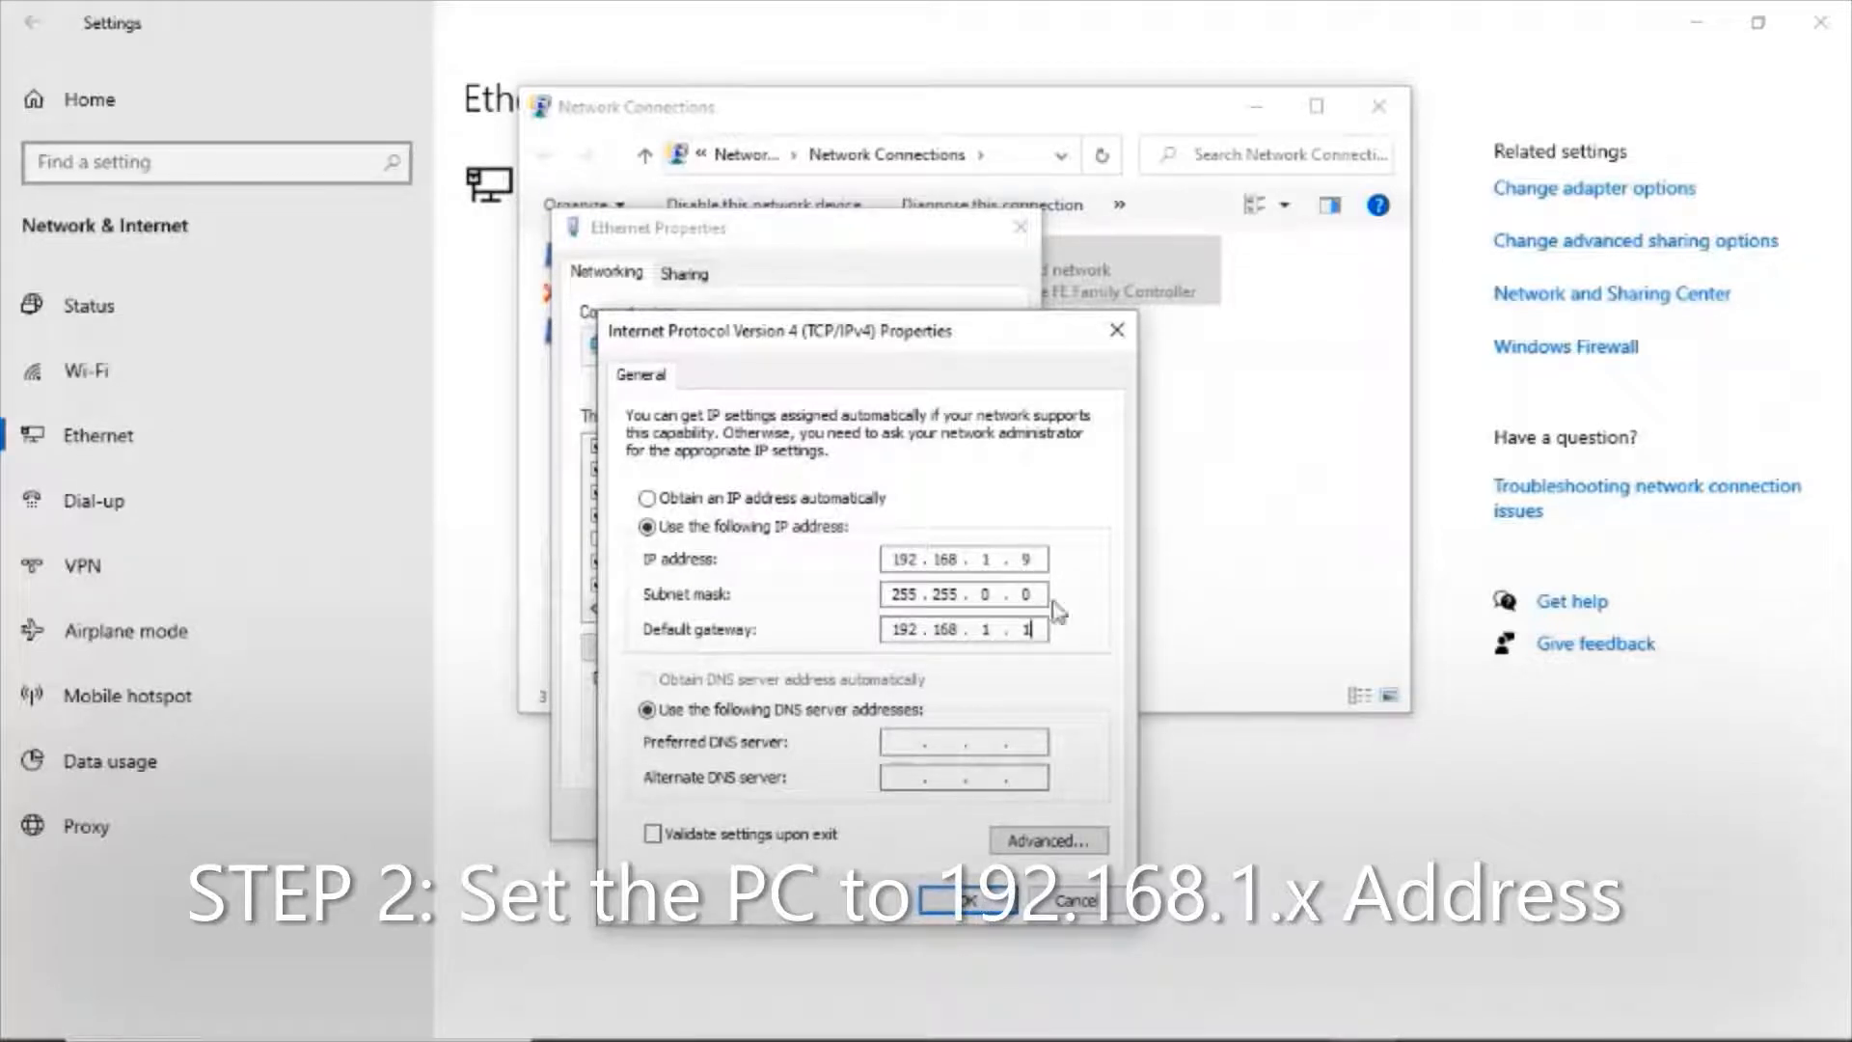
click(920, 910)
click(872, 815)
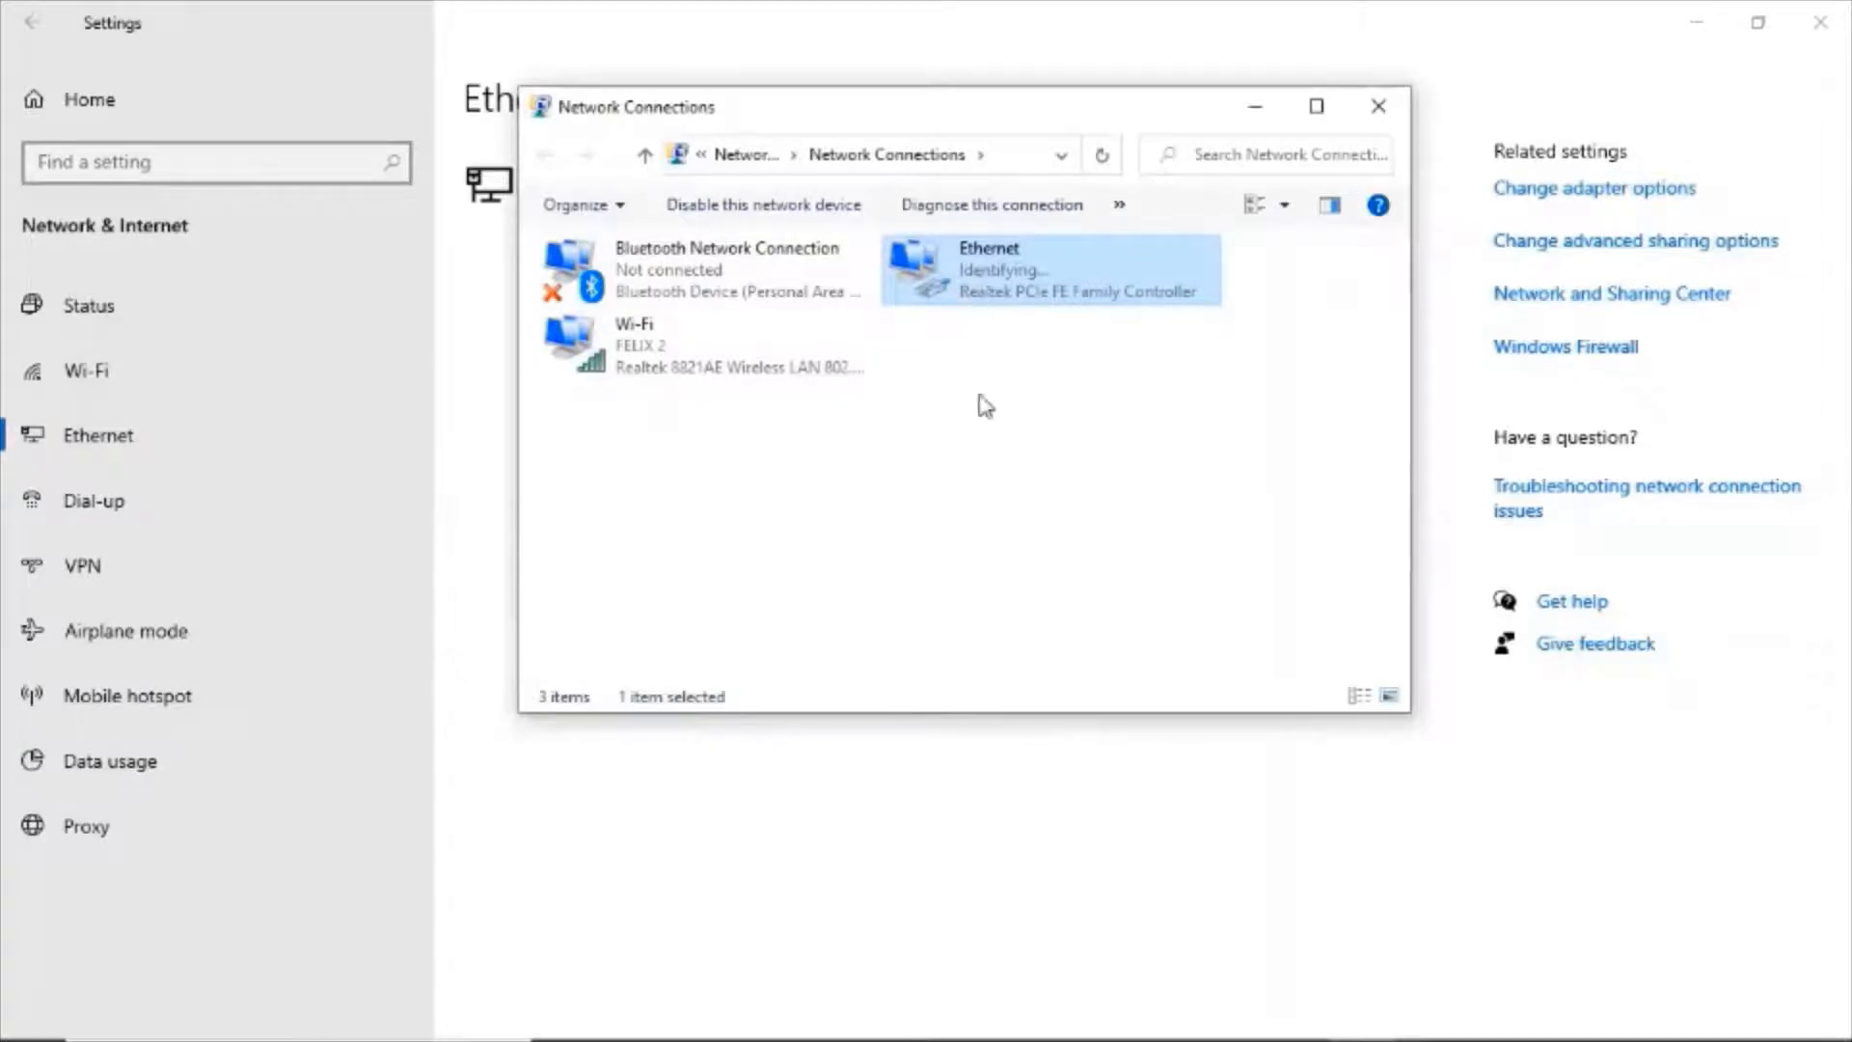
Switch to the Command Prompt and run ipconfig to list the current adapter settings.
mouse_move(1043, 1004)
click(1294, 1011)
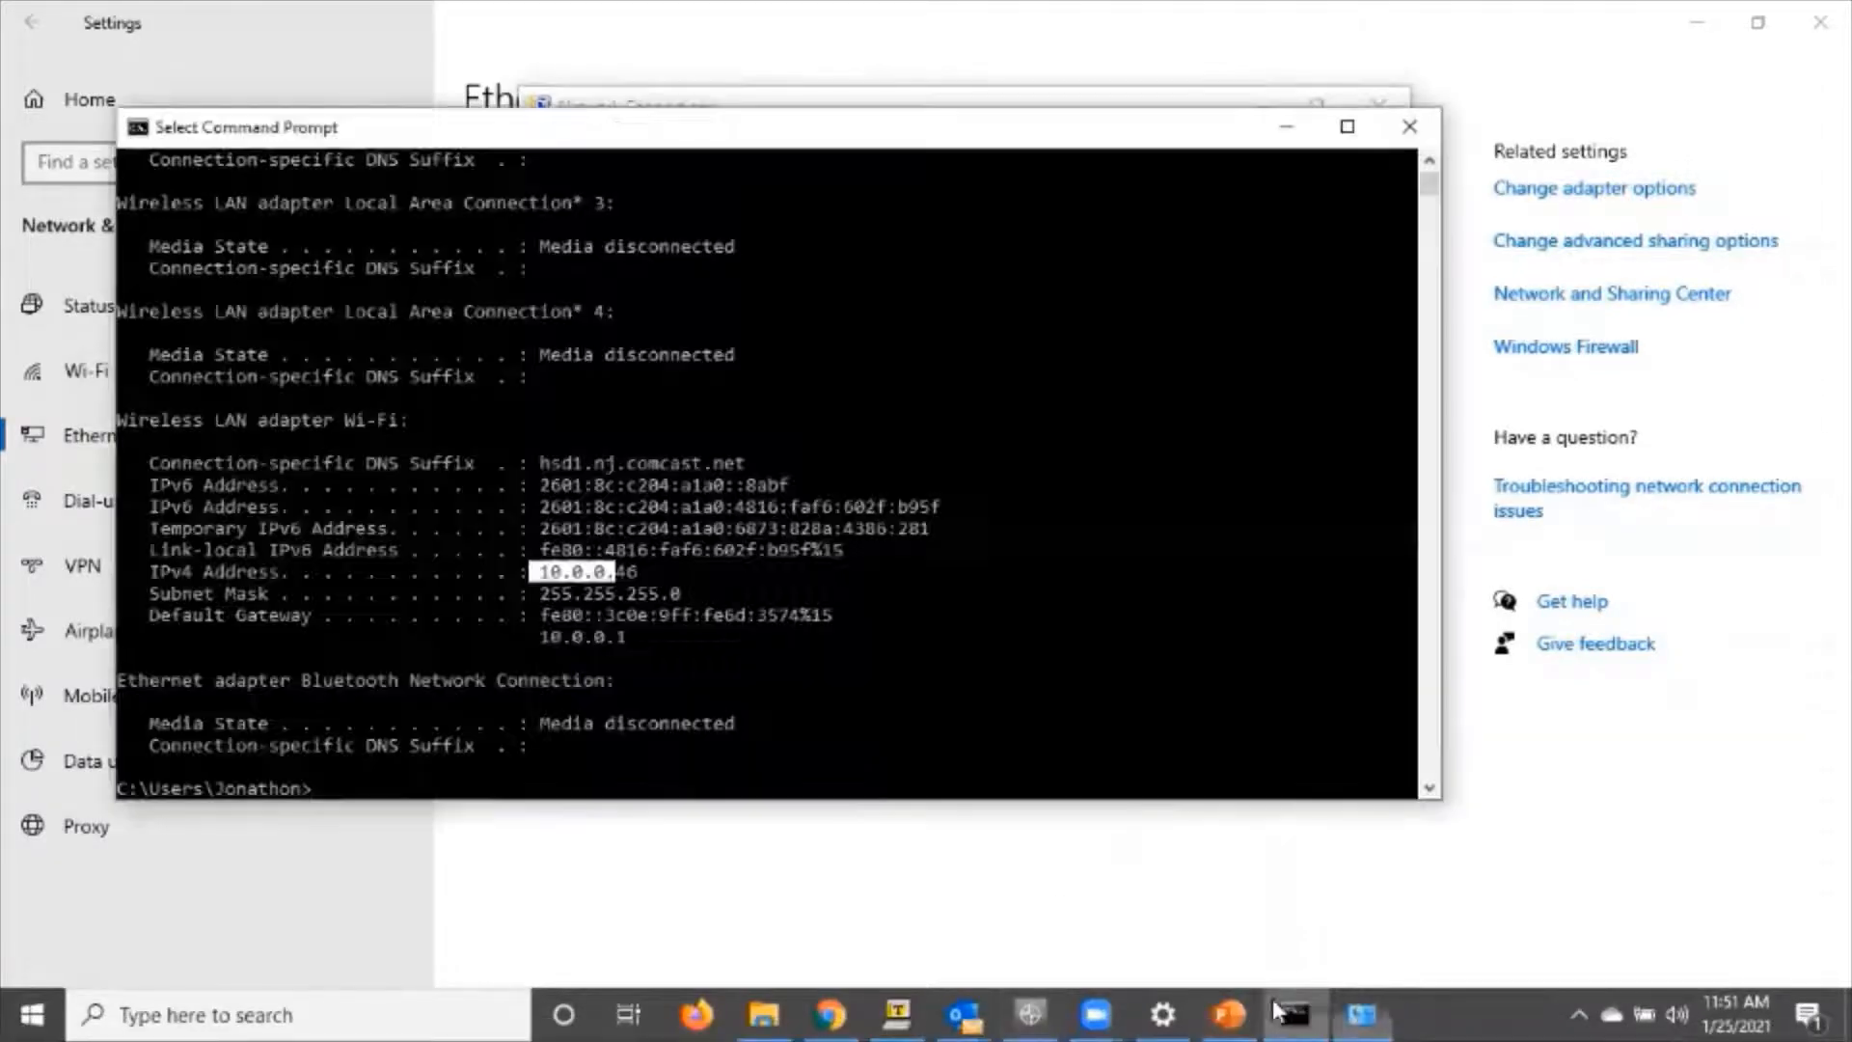
click(998, 786)
key(Return)
key(Return)
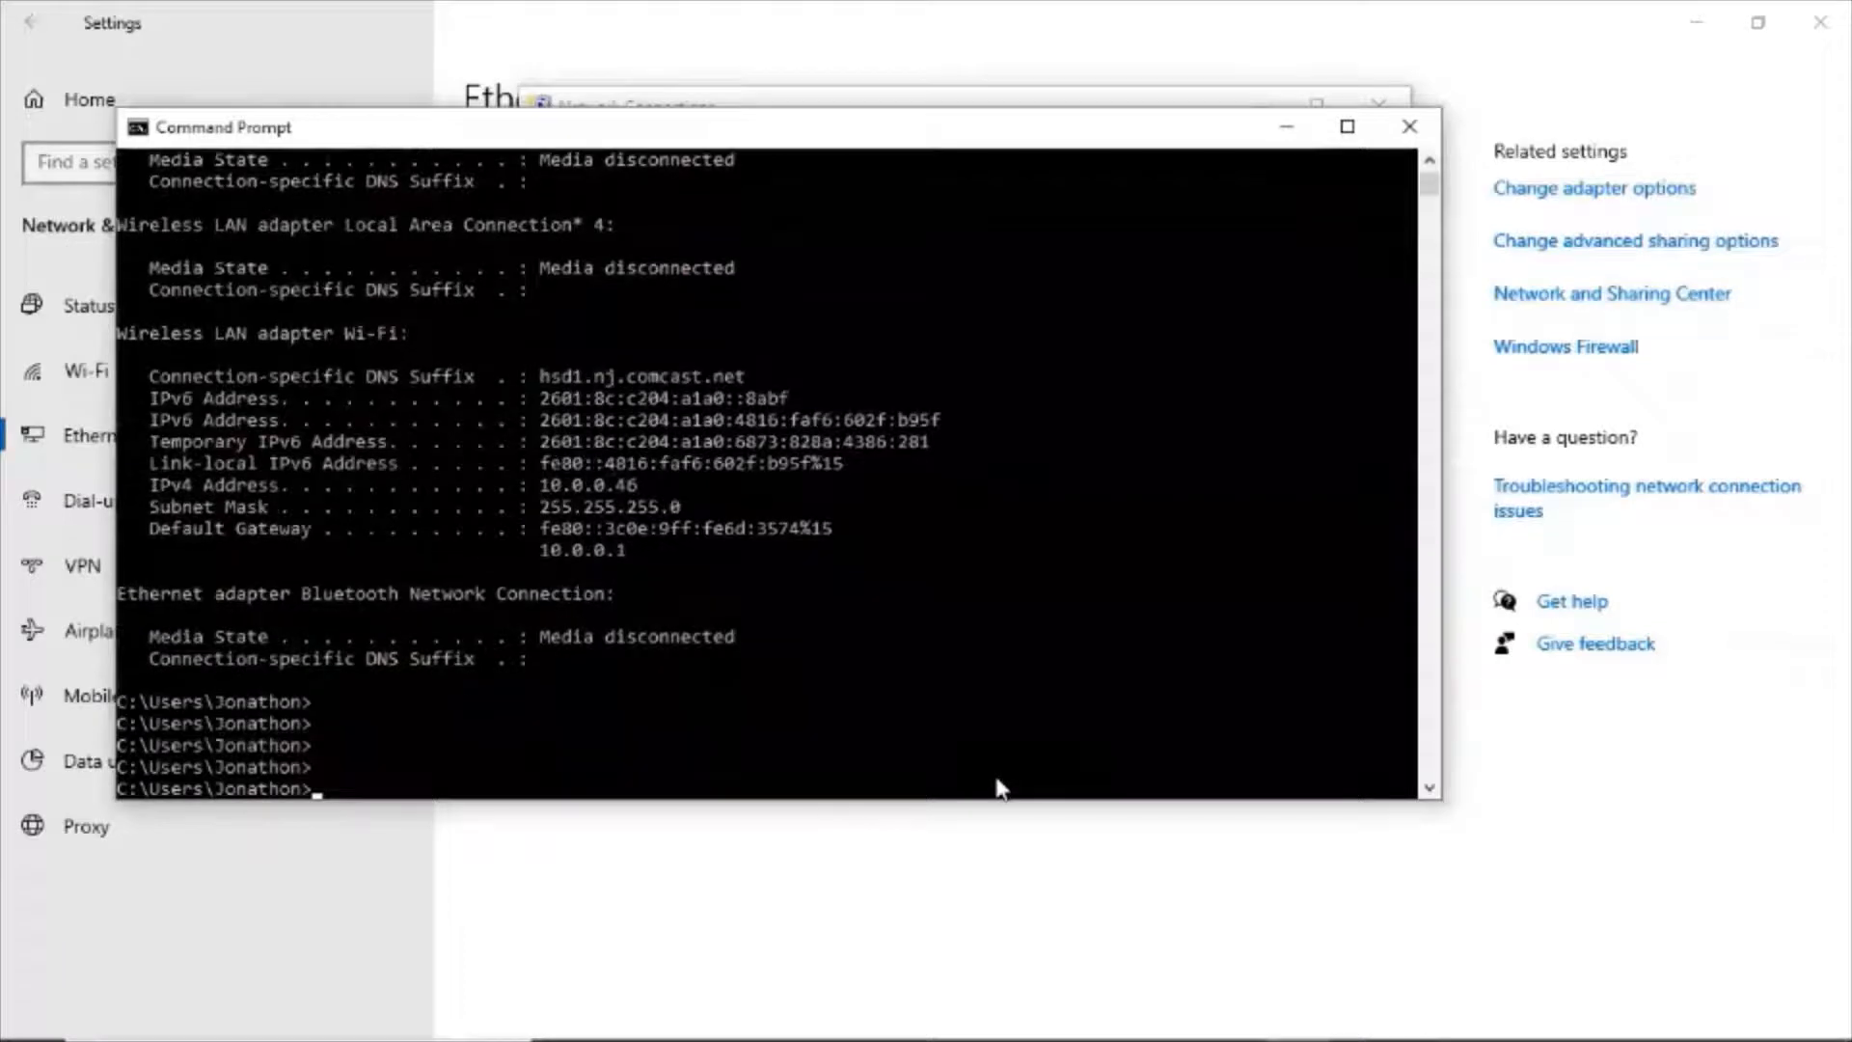
text(ipconfig)
key(Return)
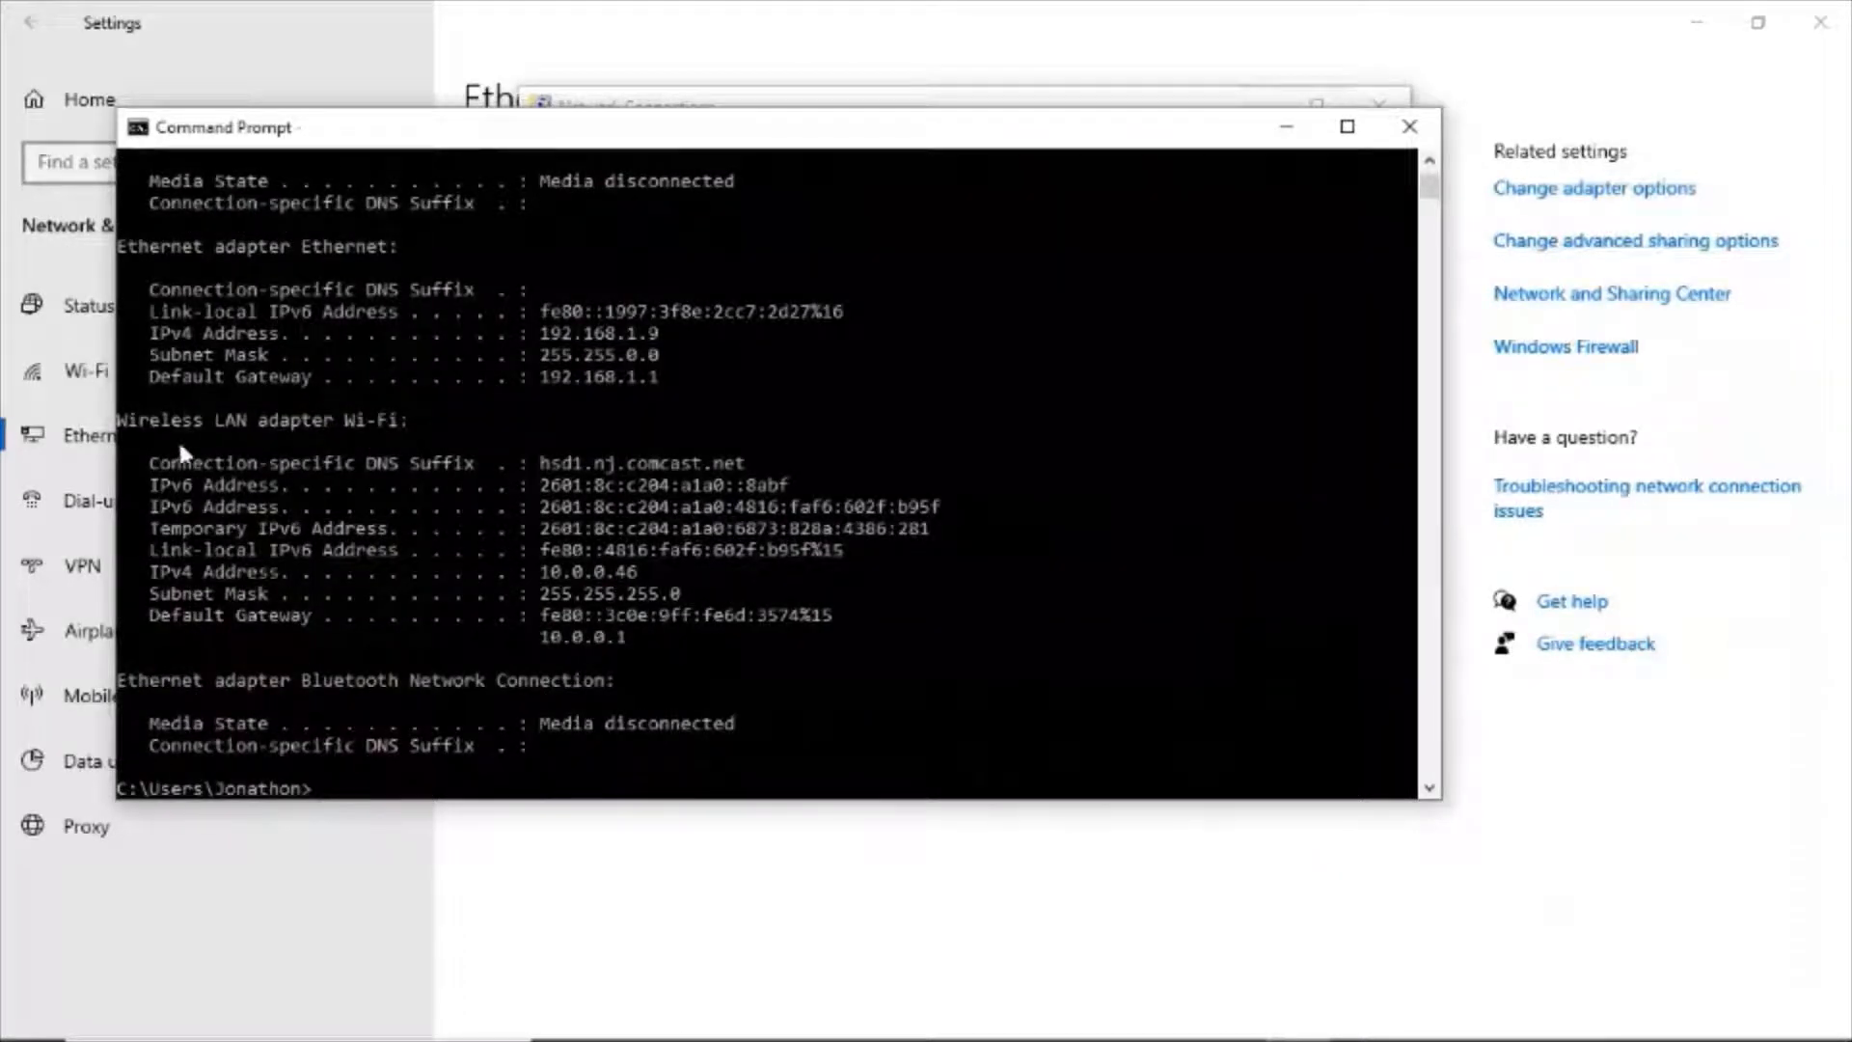
Compare the IPv4 addresses of the wireless and Ethernet adapters in the ipconfig output.
drag(206, 416, 265, 421)
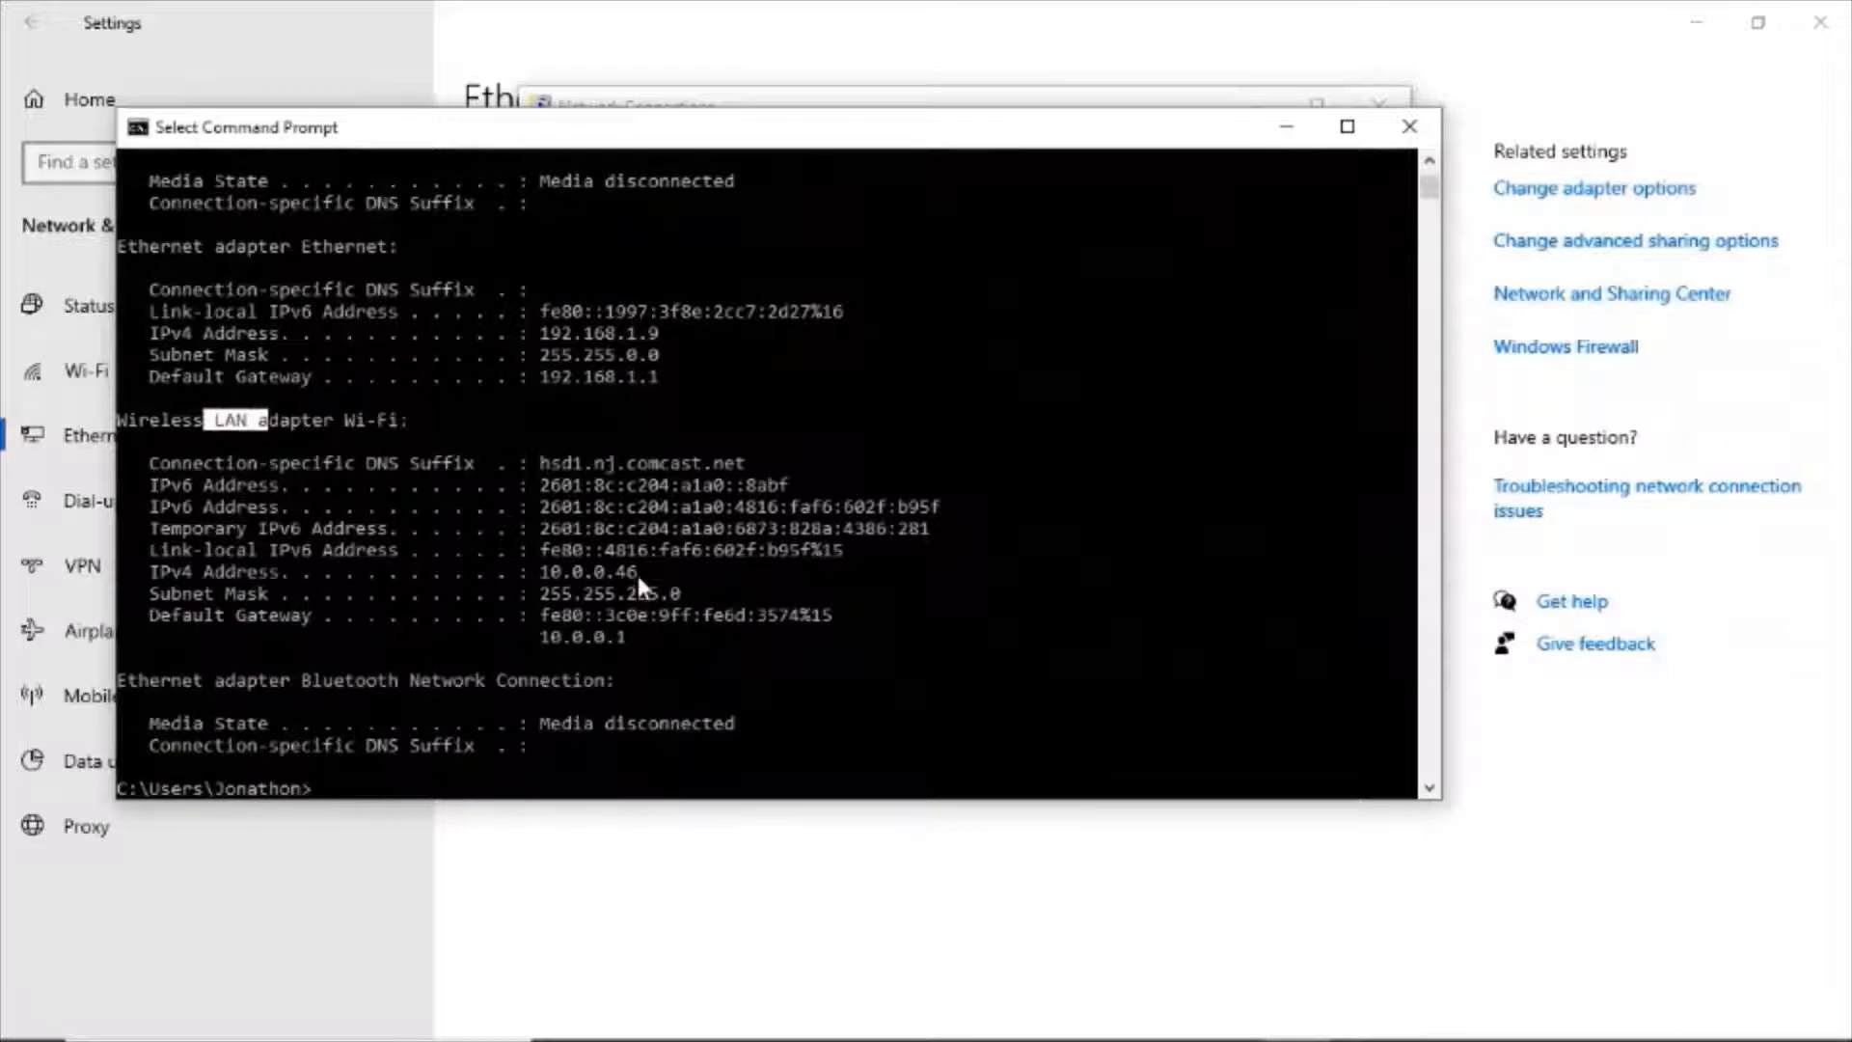
drag(618, 571, 530, 572)
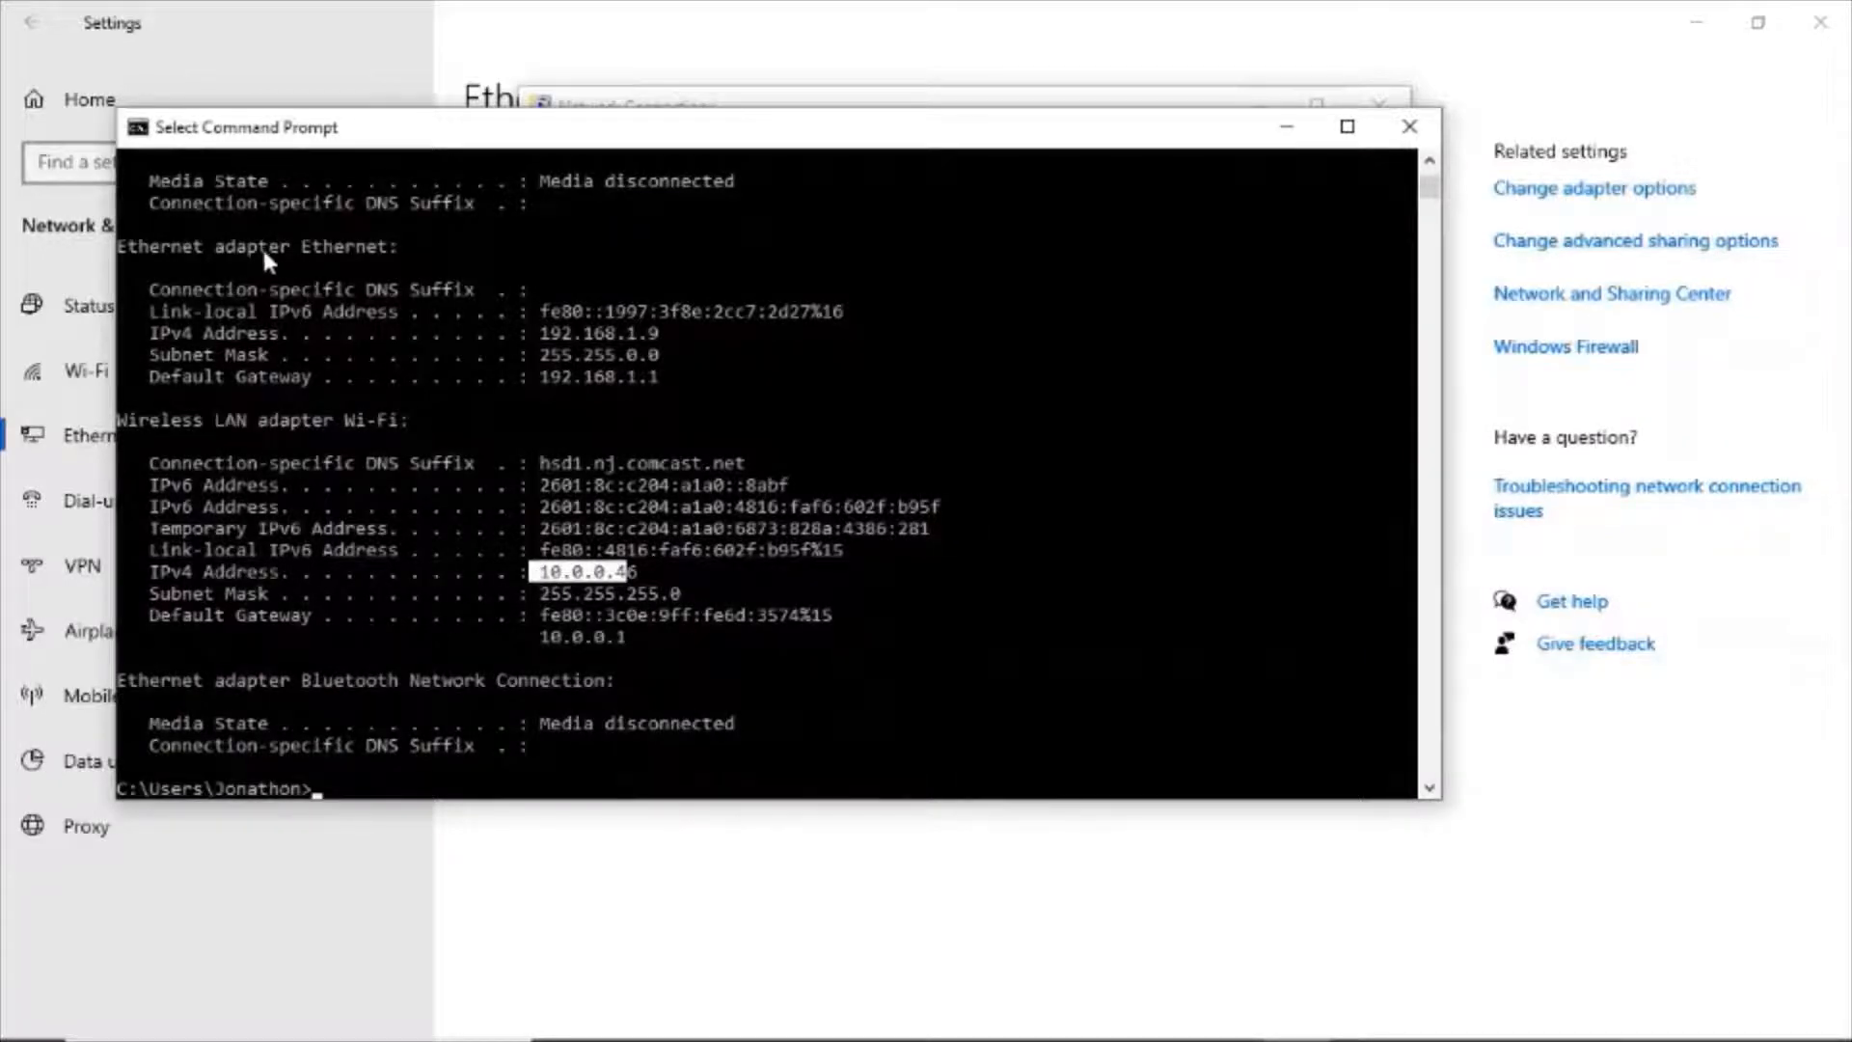
drag(120, 247, 205, 250)
drag(667, 333, 548, 341)
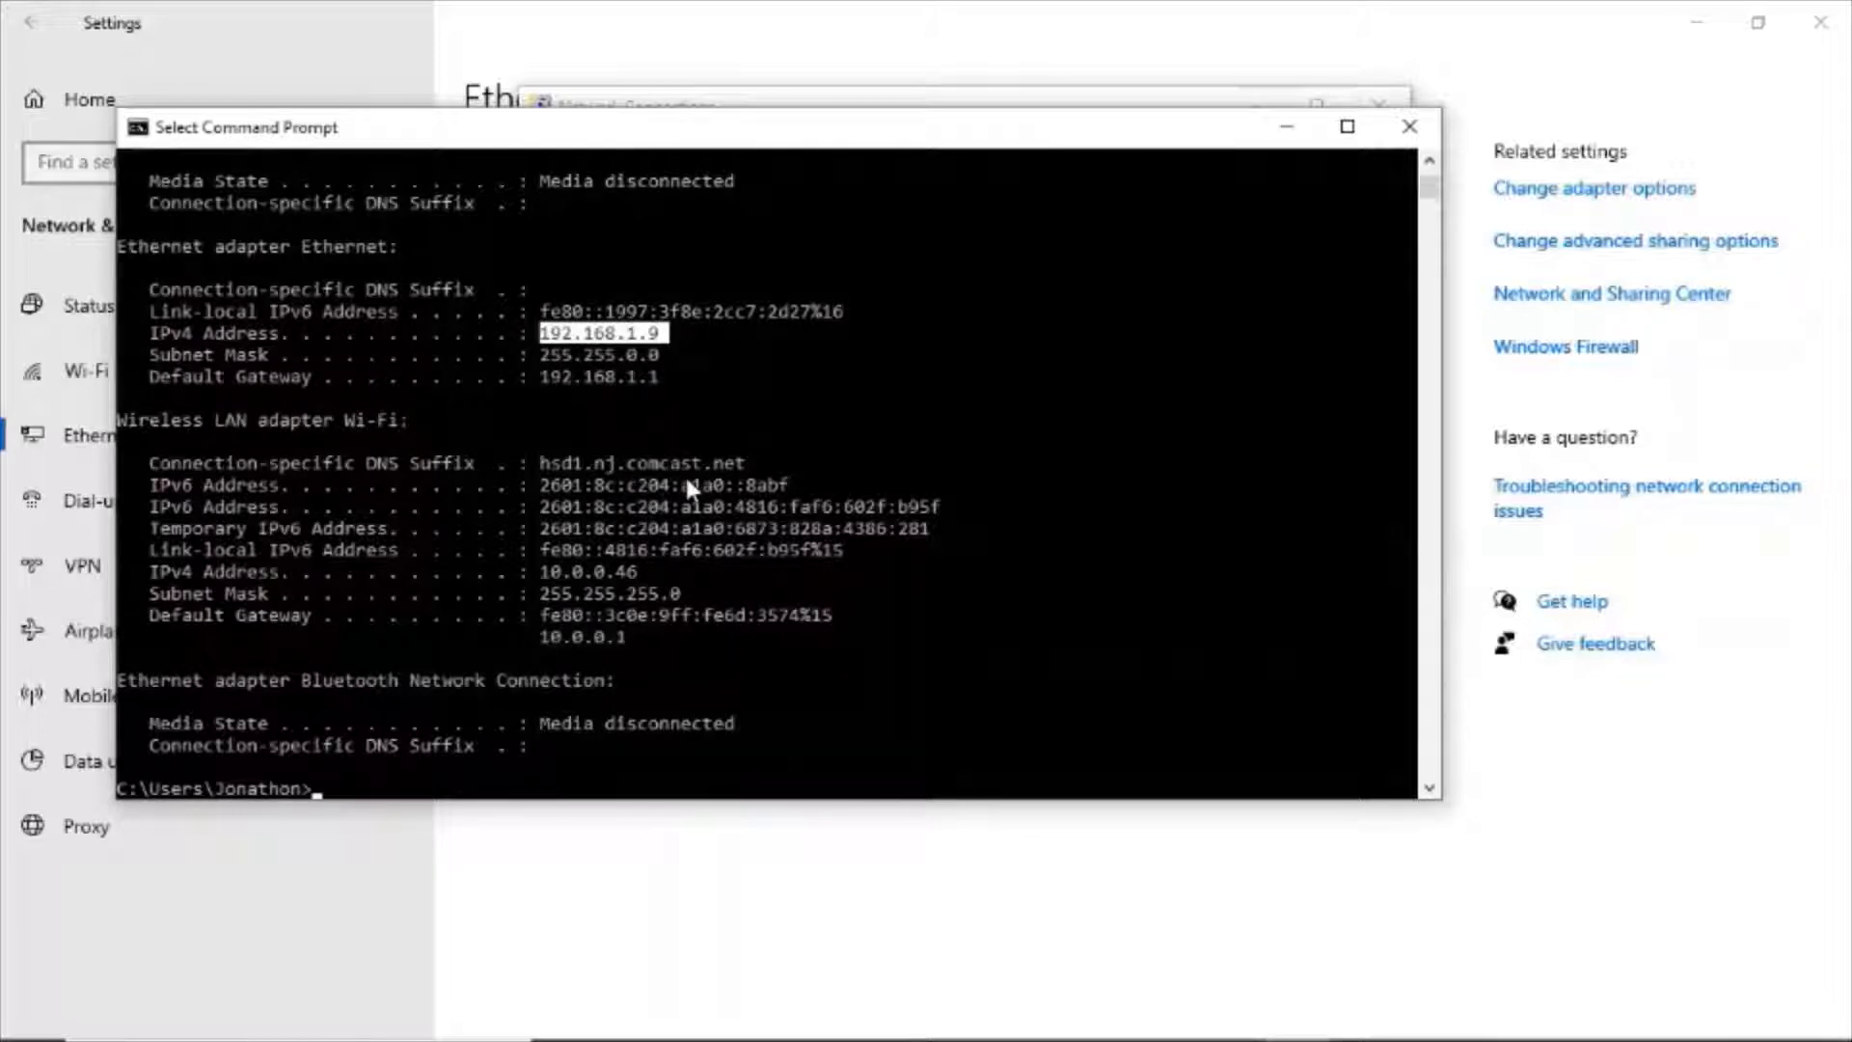
Close the Command Prompt and Network Connections windows and minimize Settings.
click(1407, 135)
click(1379, 104)
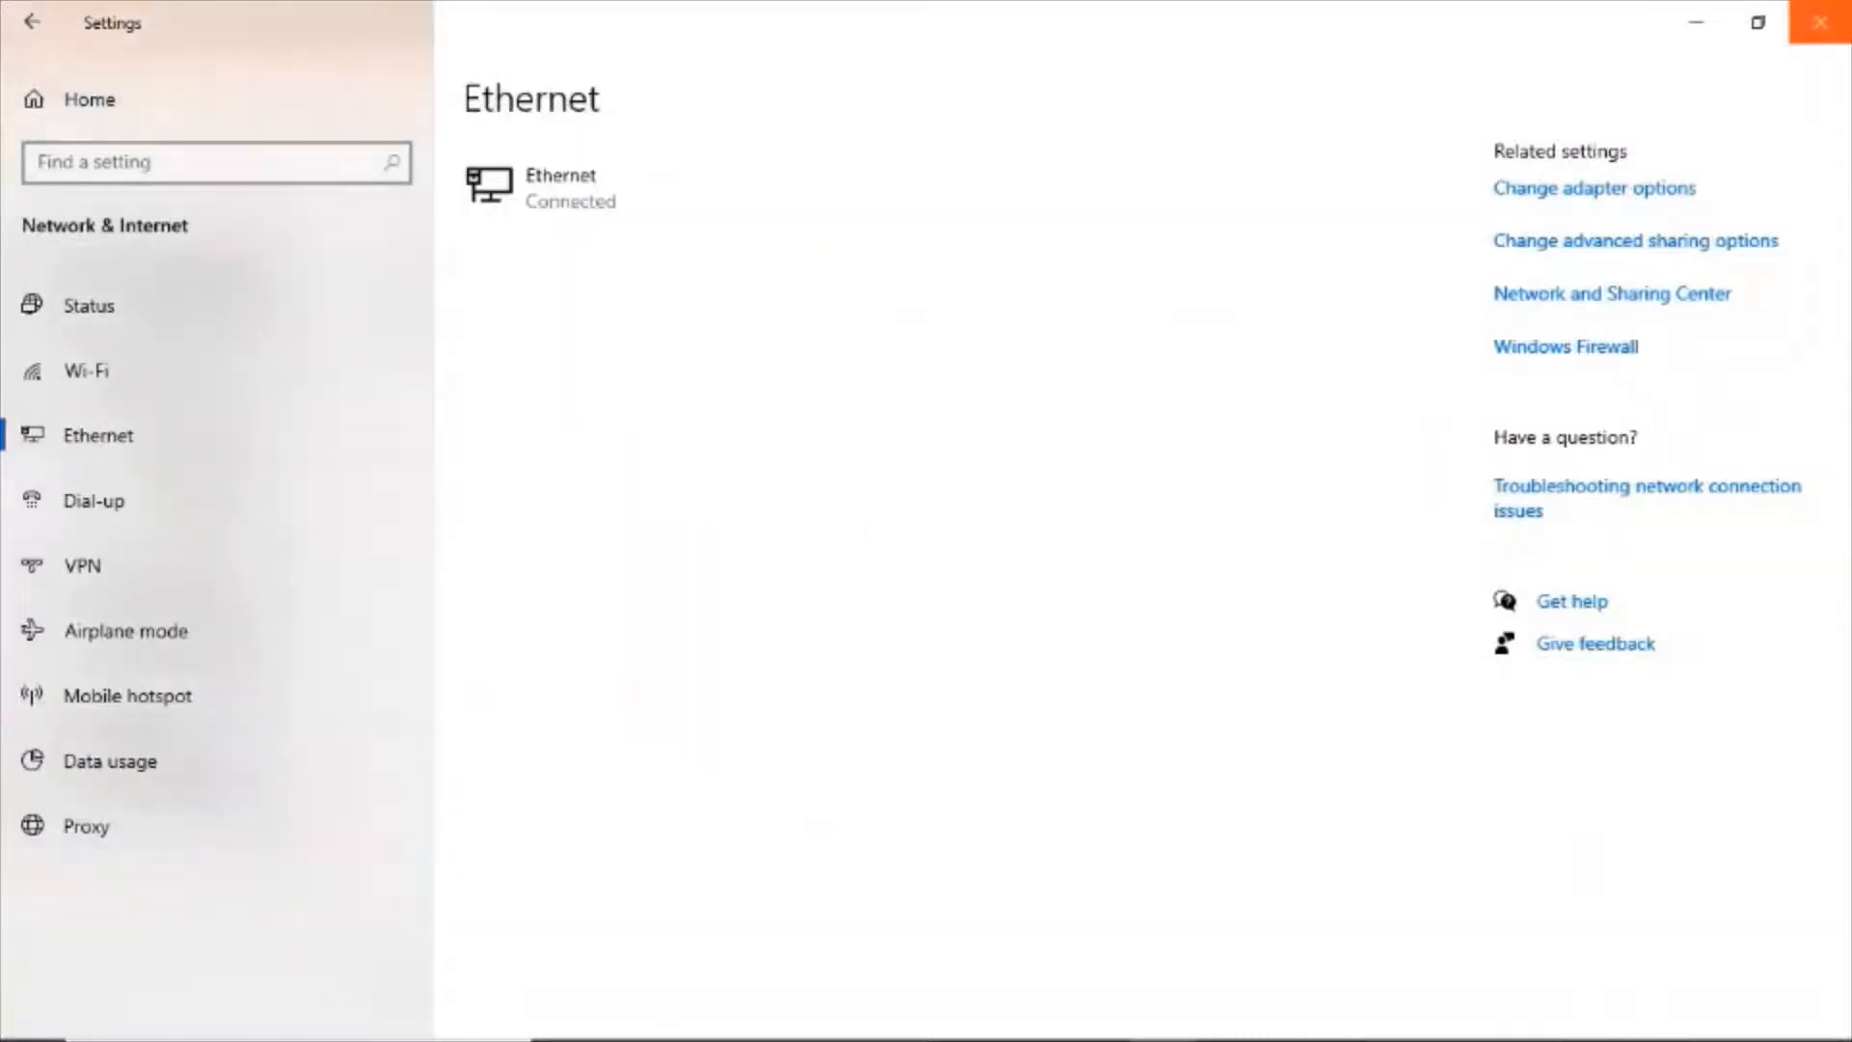
click(1694, 24)
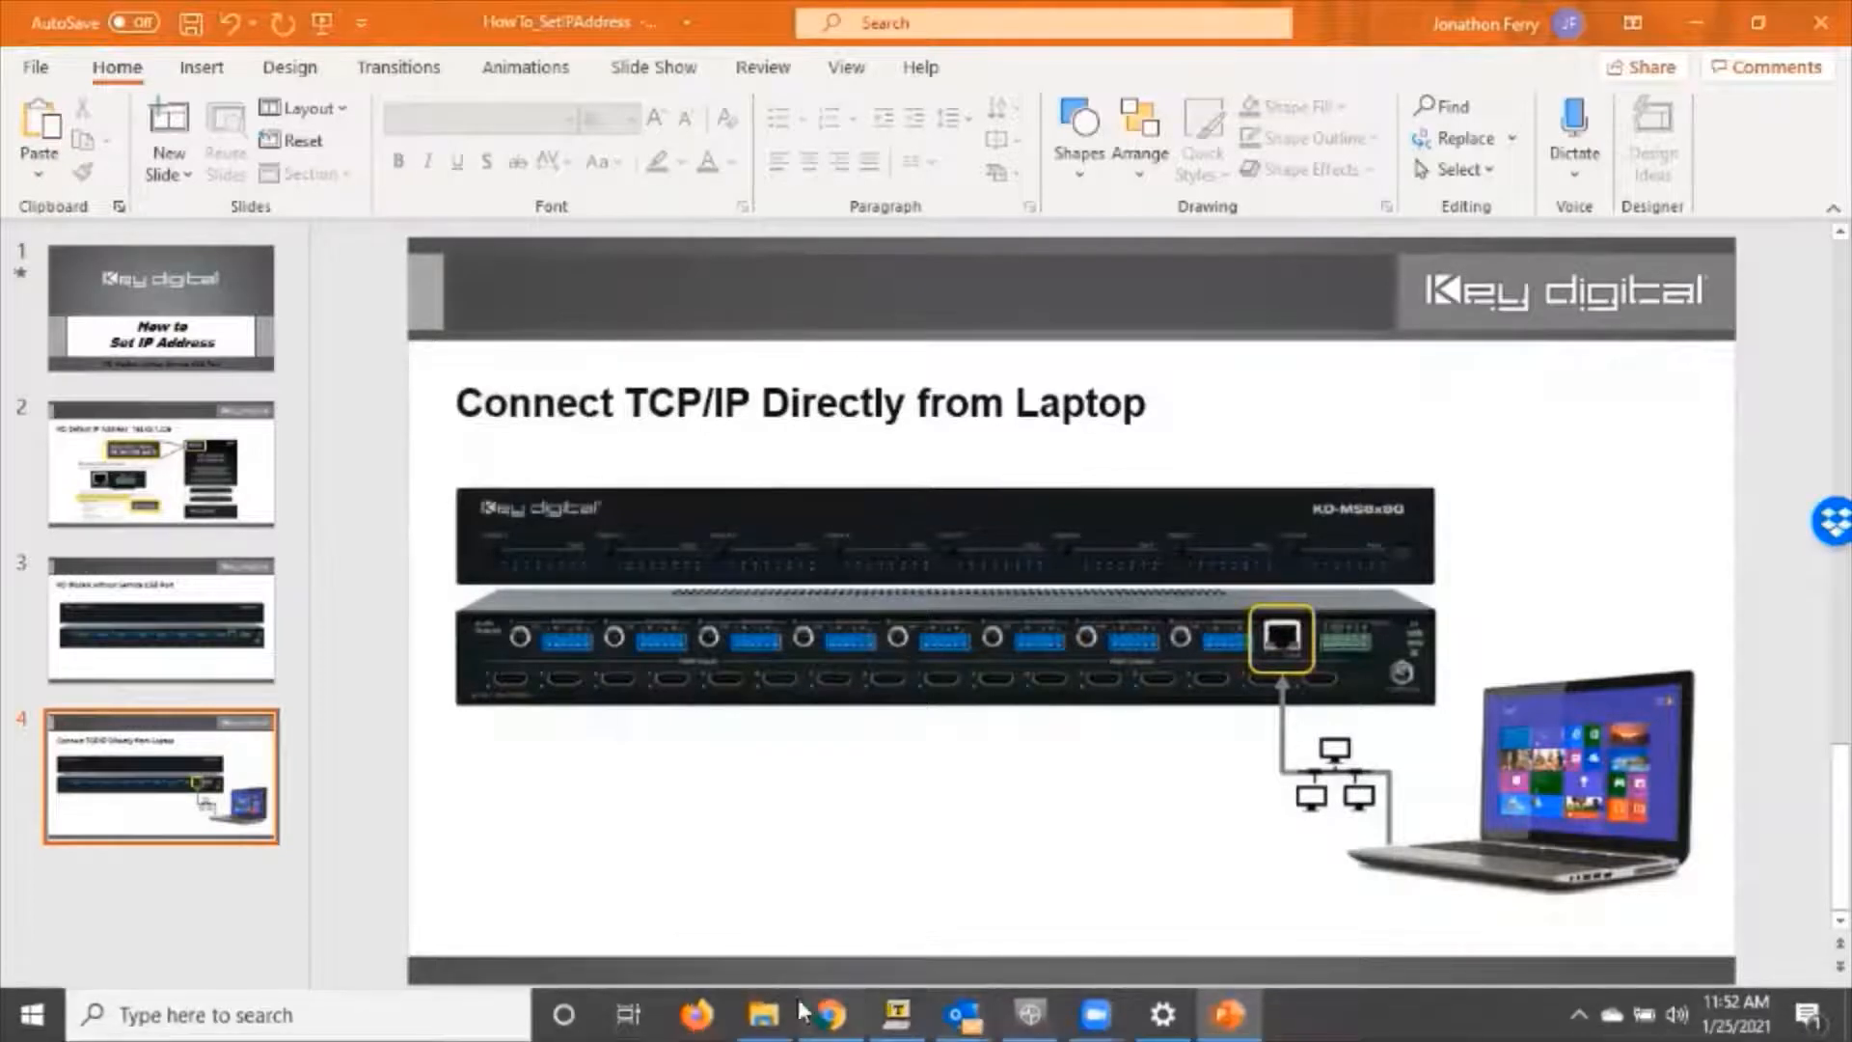
Switch to File Explorer and launch the KDMS_Pro application from the Key Digital Management Software Pro folder.
click(763, 1013)
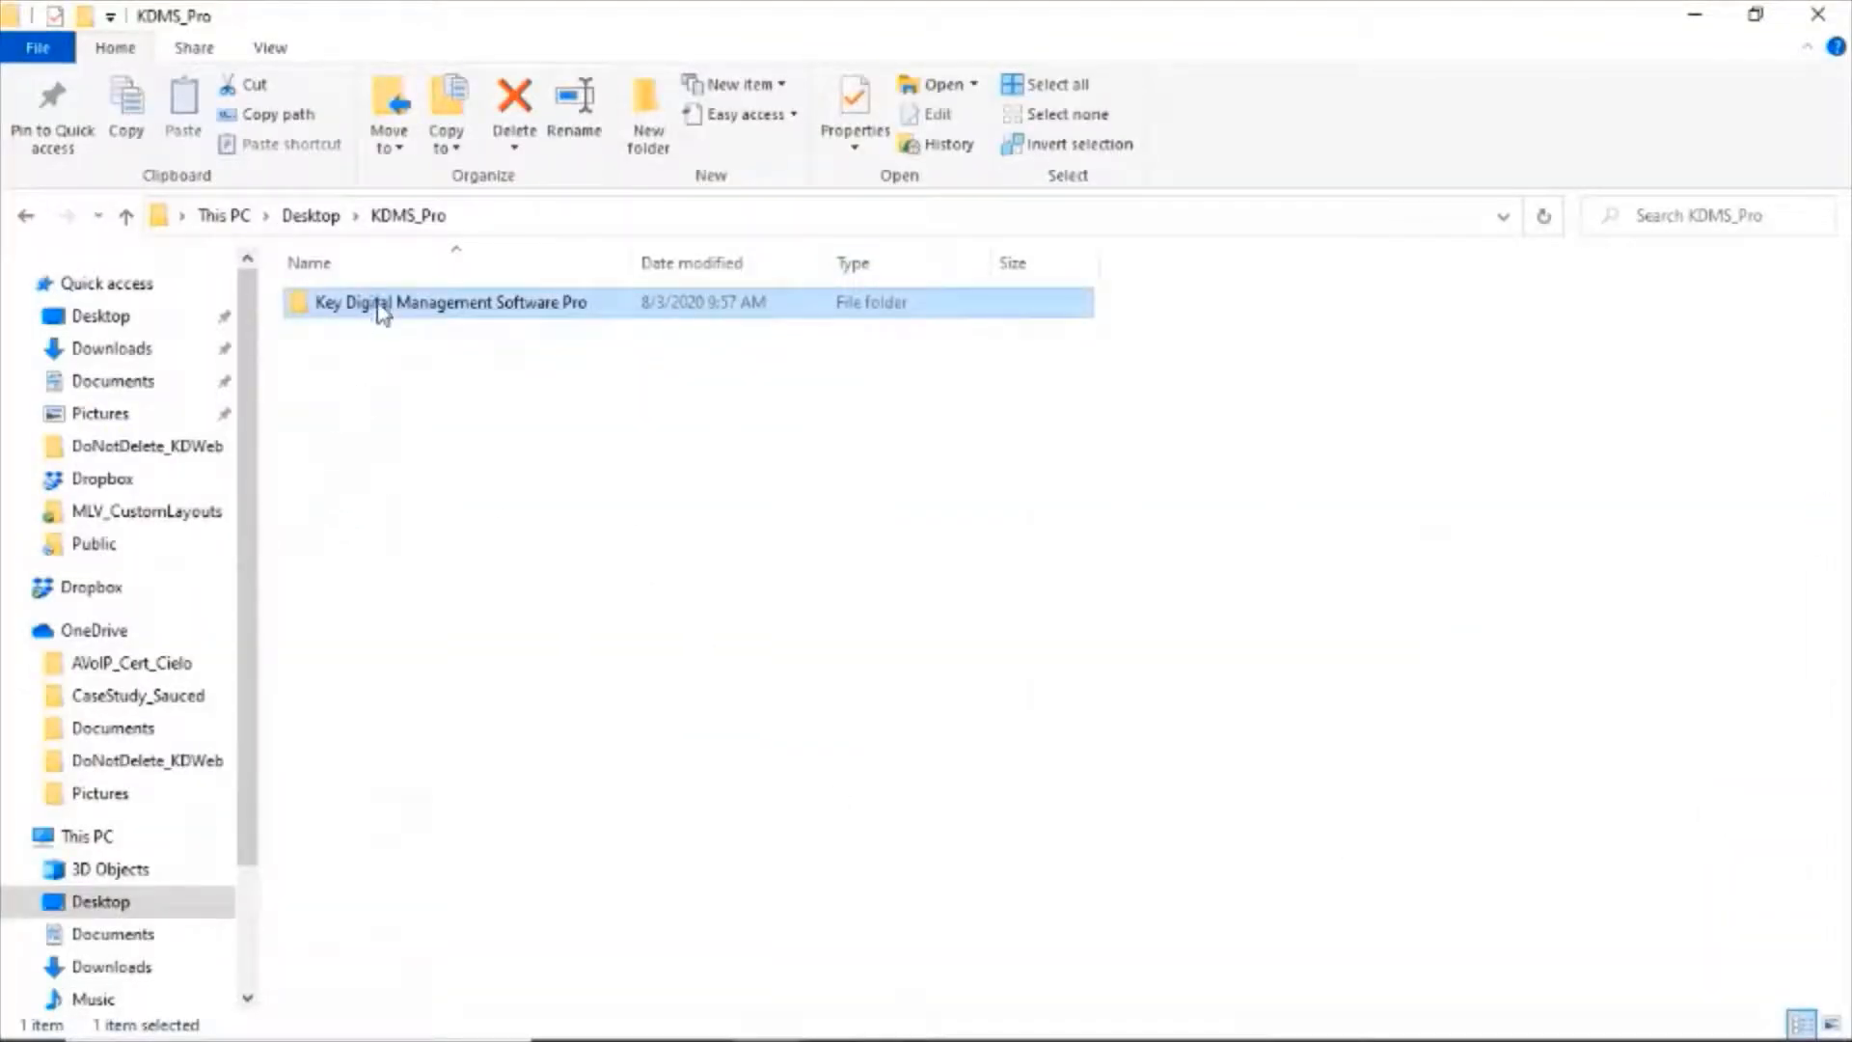
double_click(516, 302)
click(372, 623)
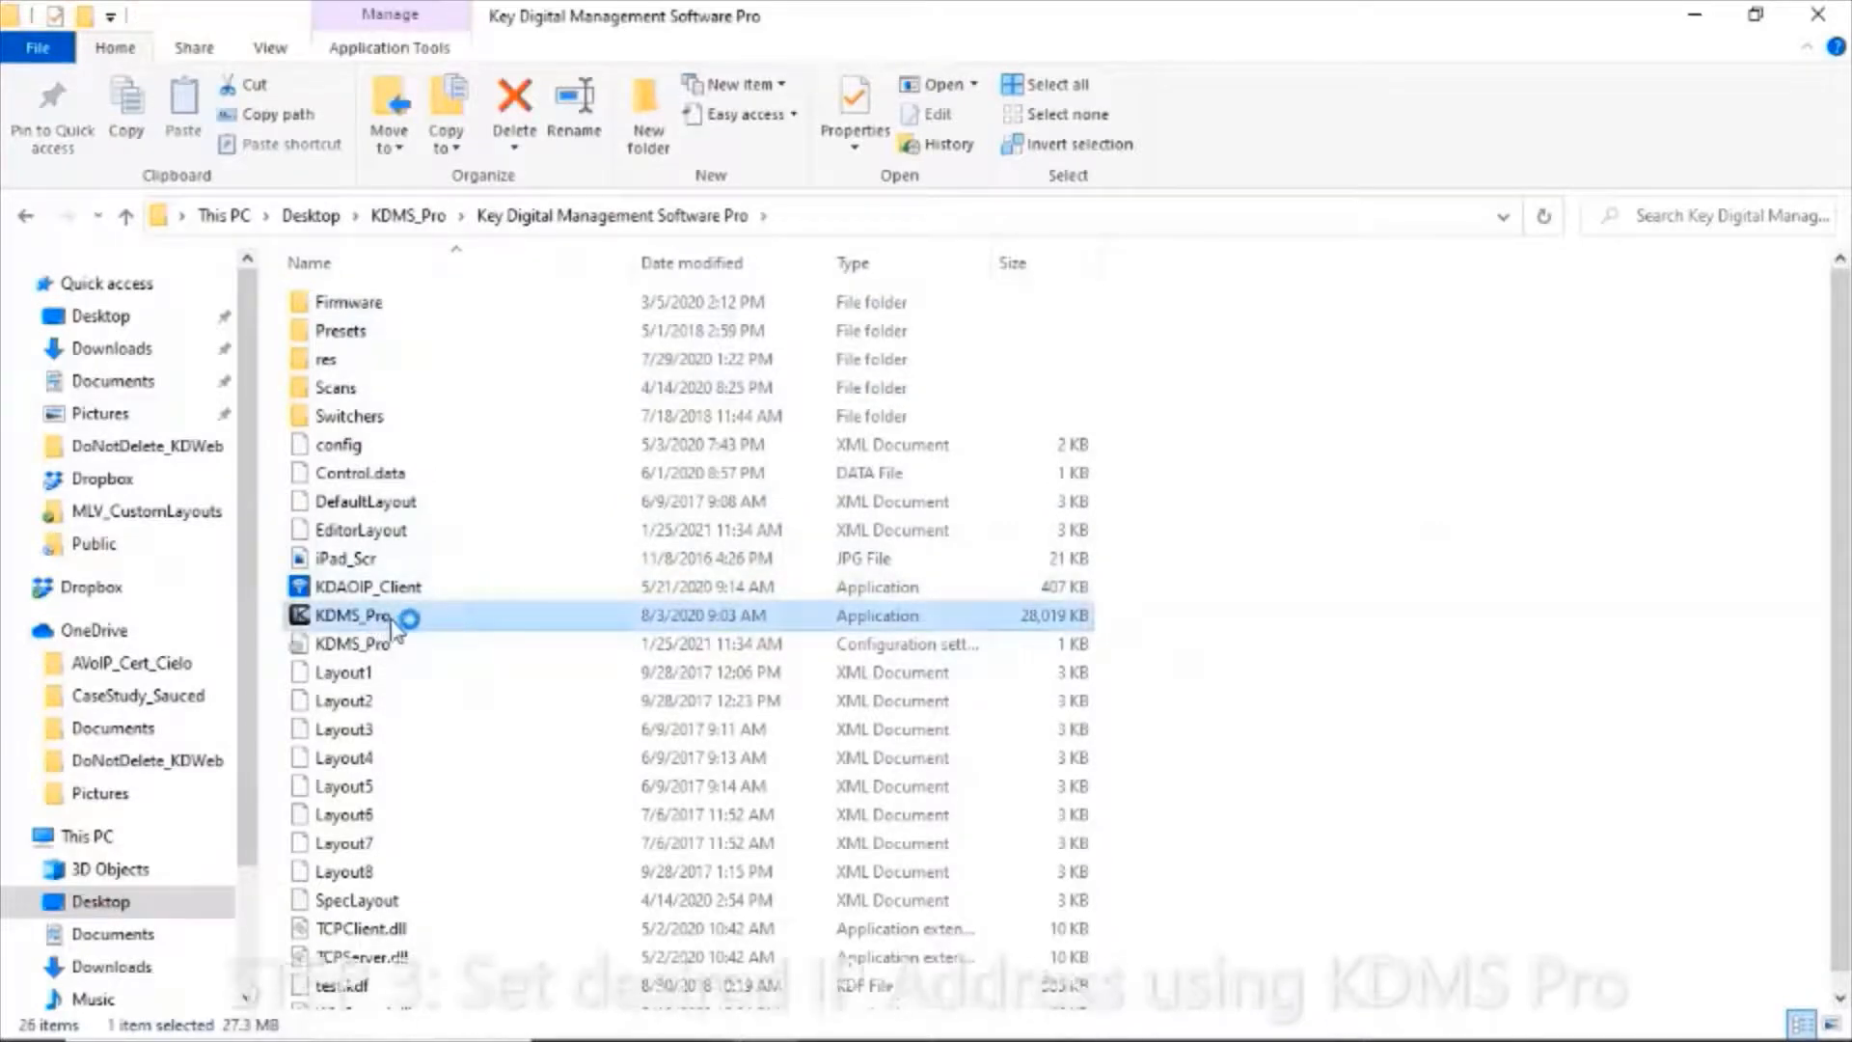
double_click(386, 622)
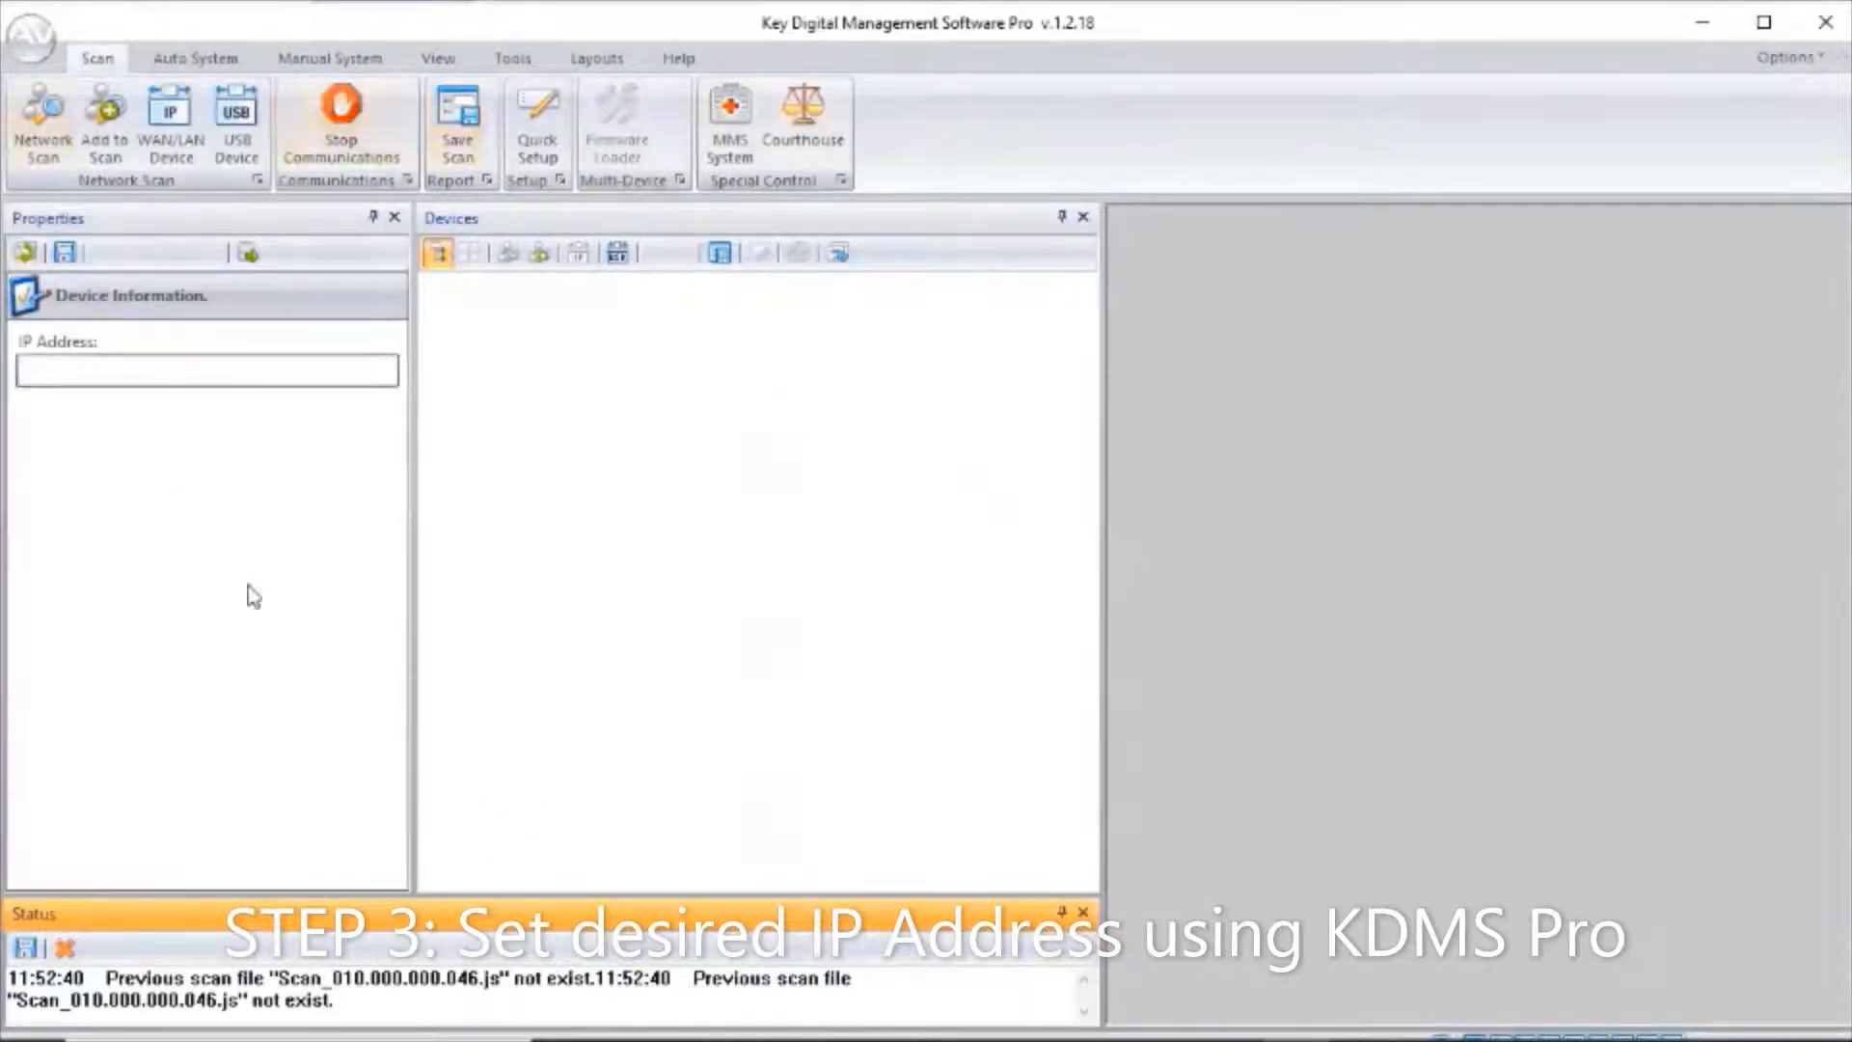
Run a network scan for Key Digital devices on the 192.168.1.9 network and dismiss the finished scan.
click(48, 128)
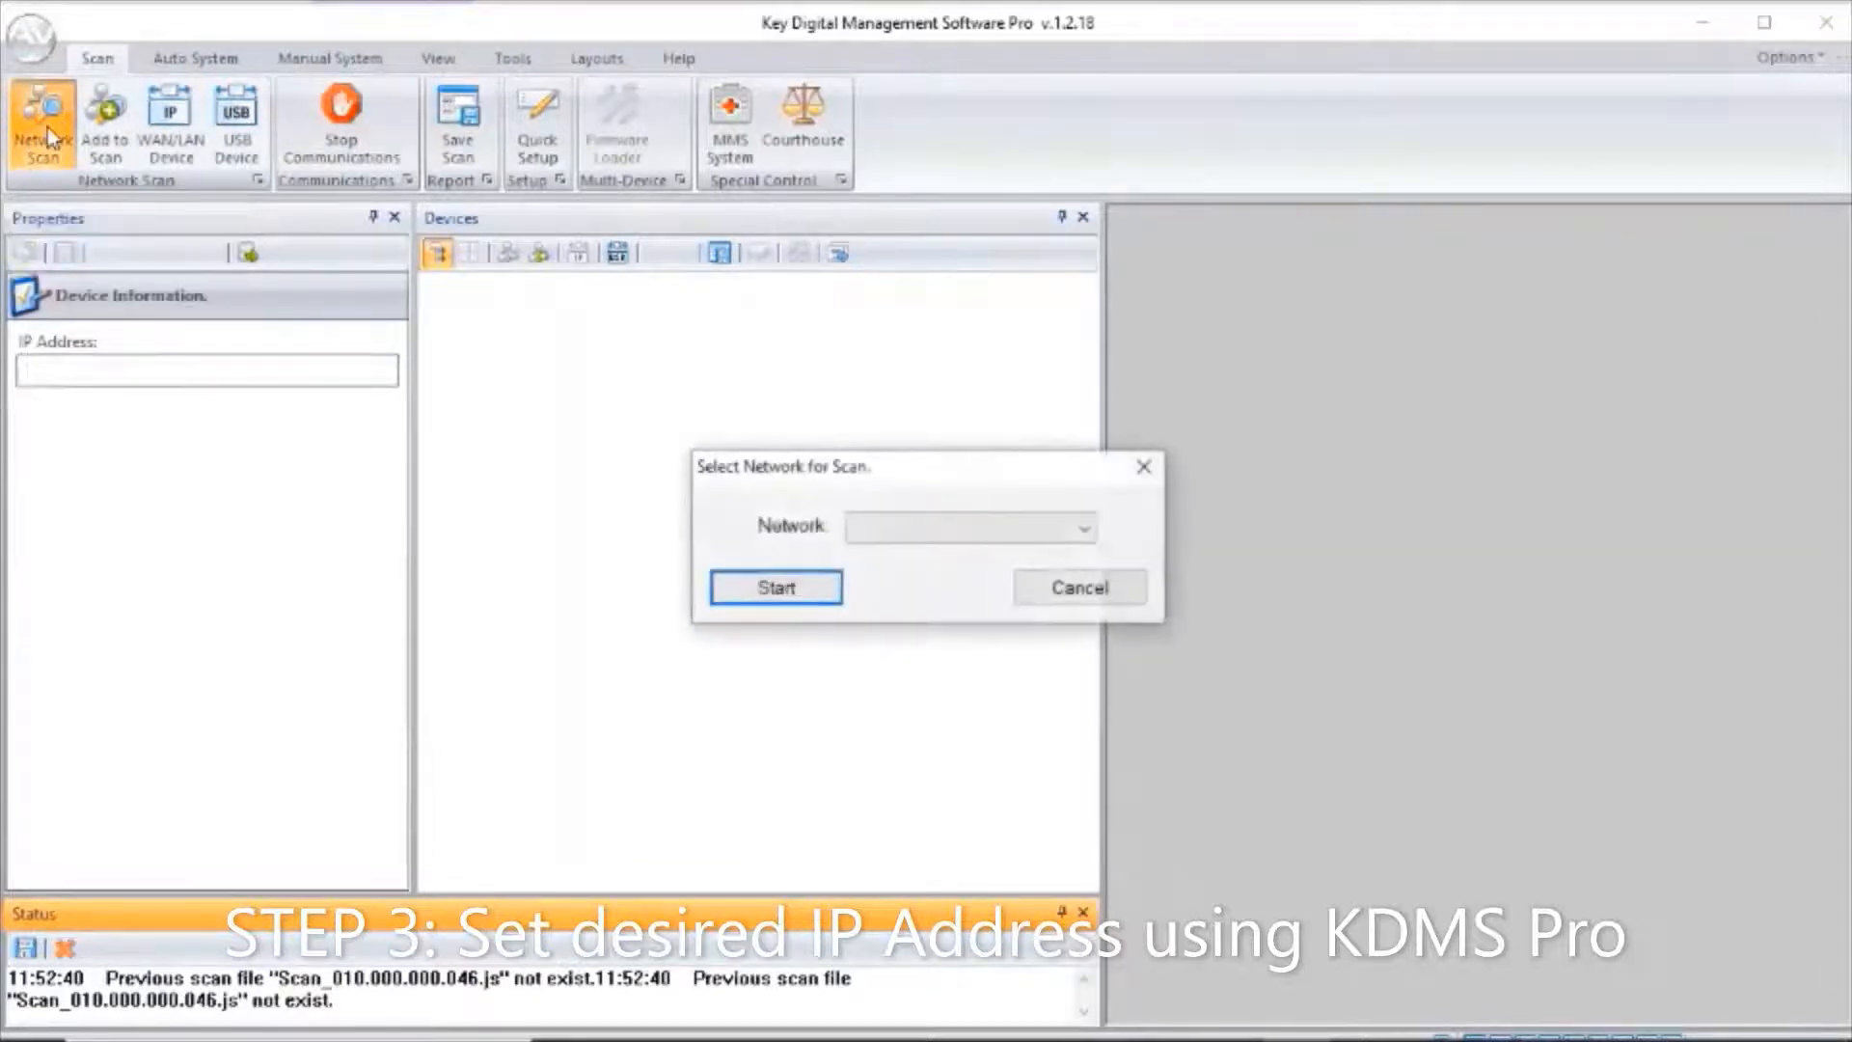
click(1056, 526)
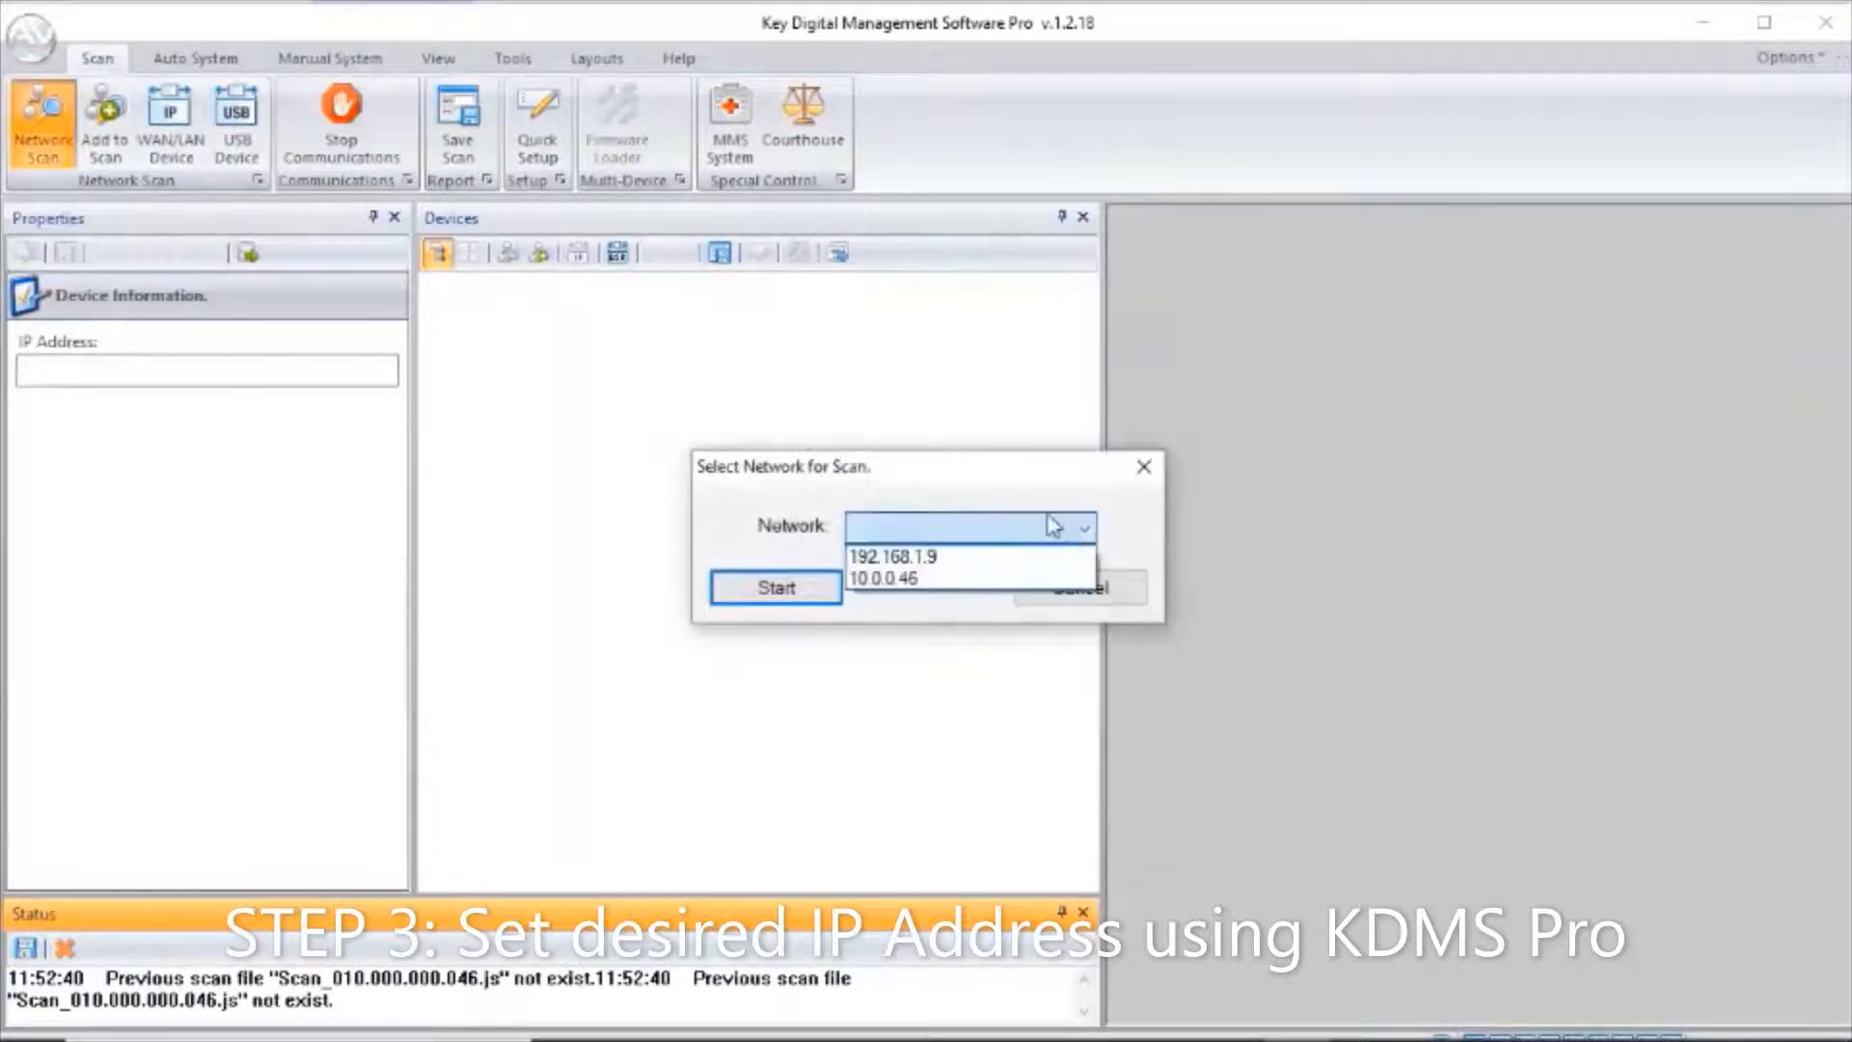
click(957, 557)
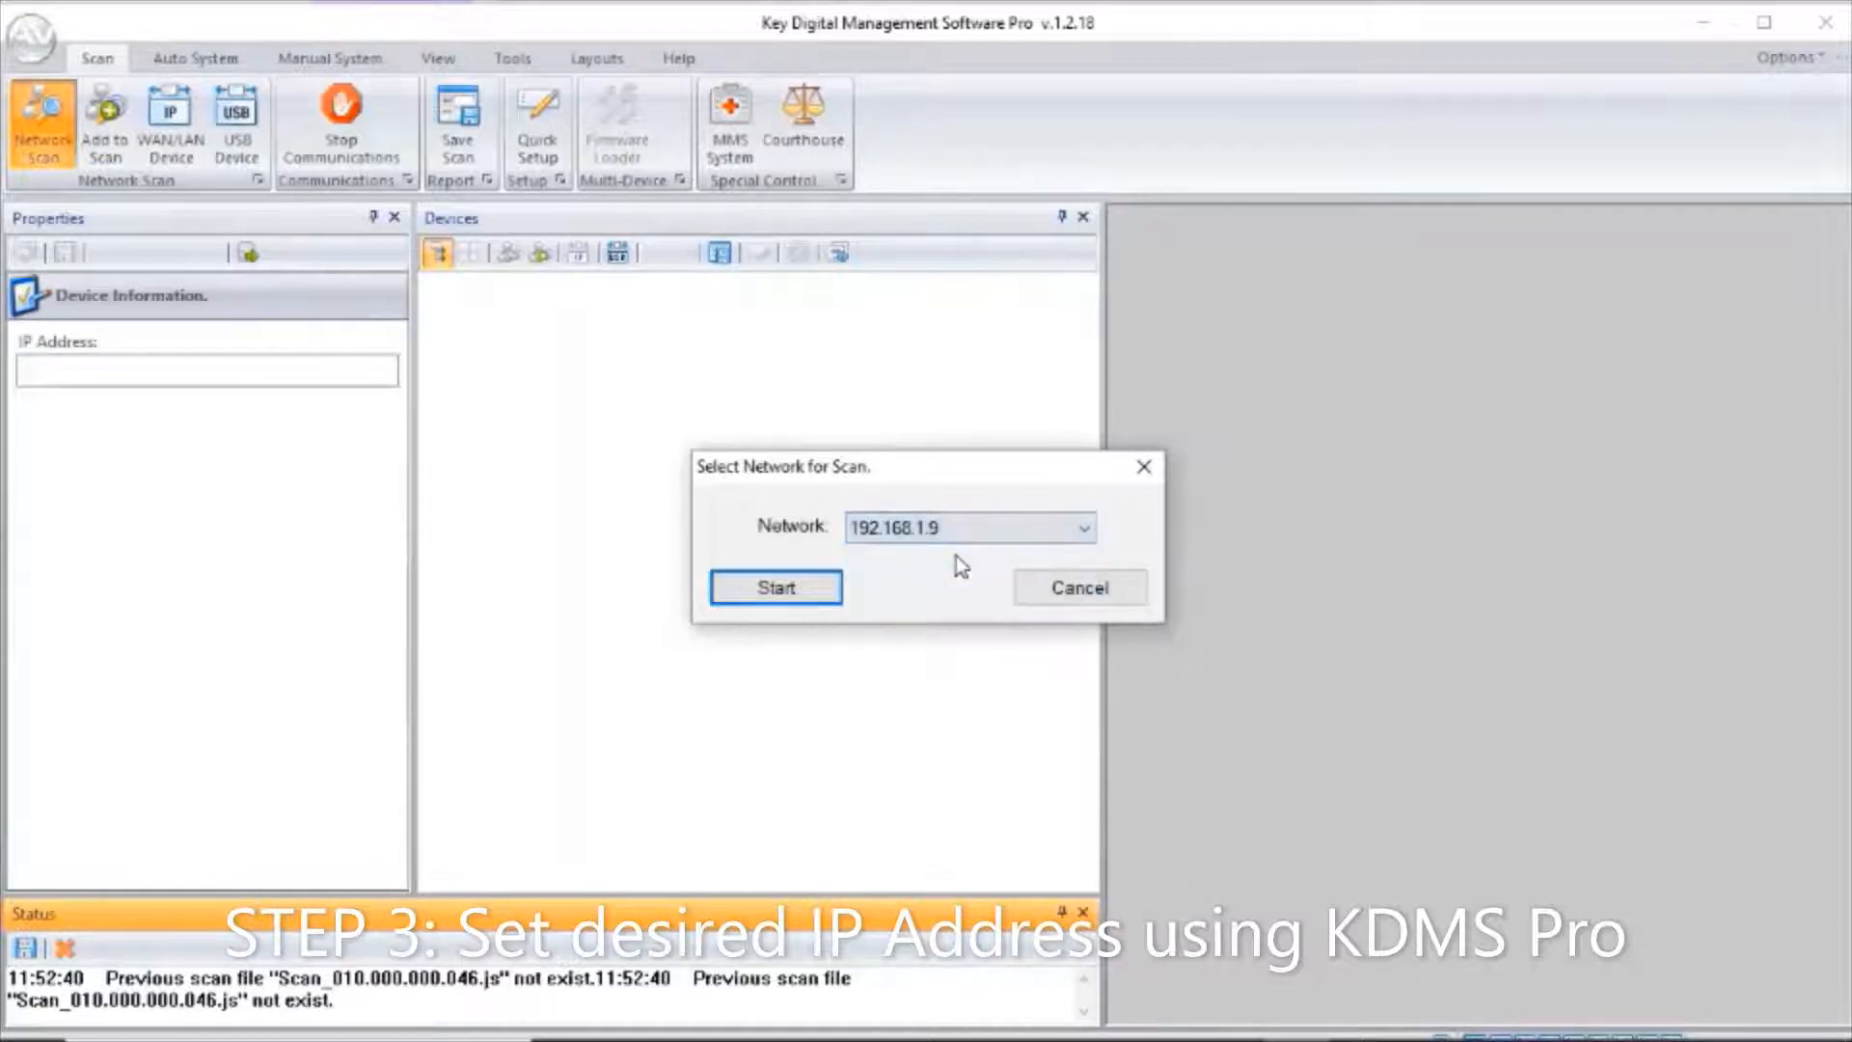
click(790, 596)
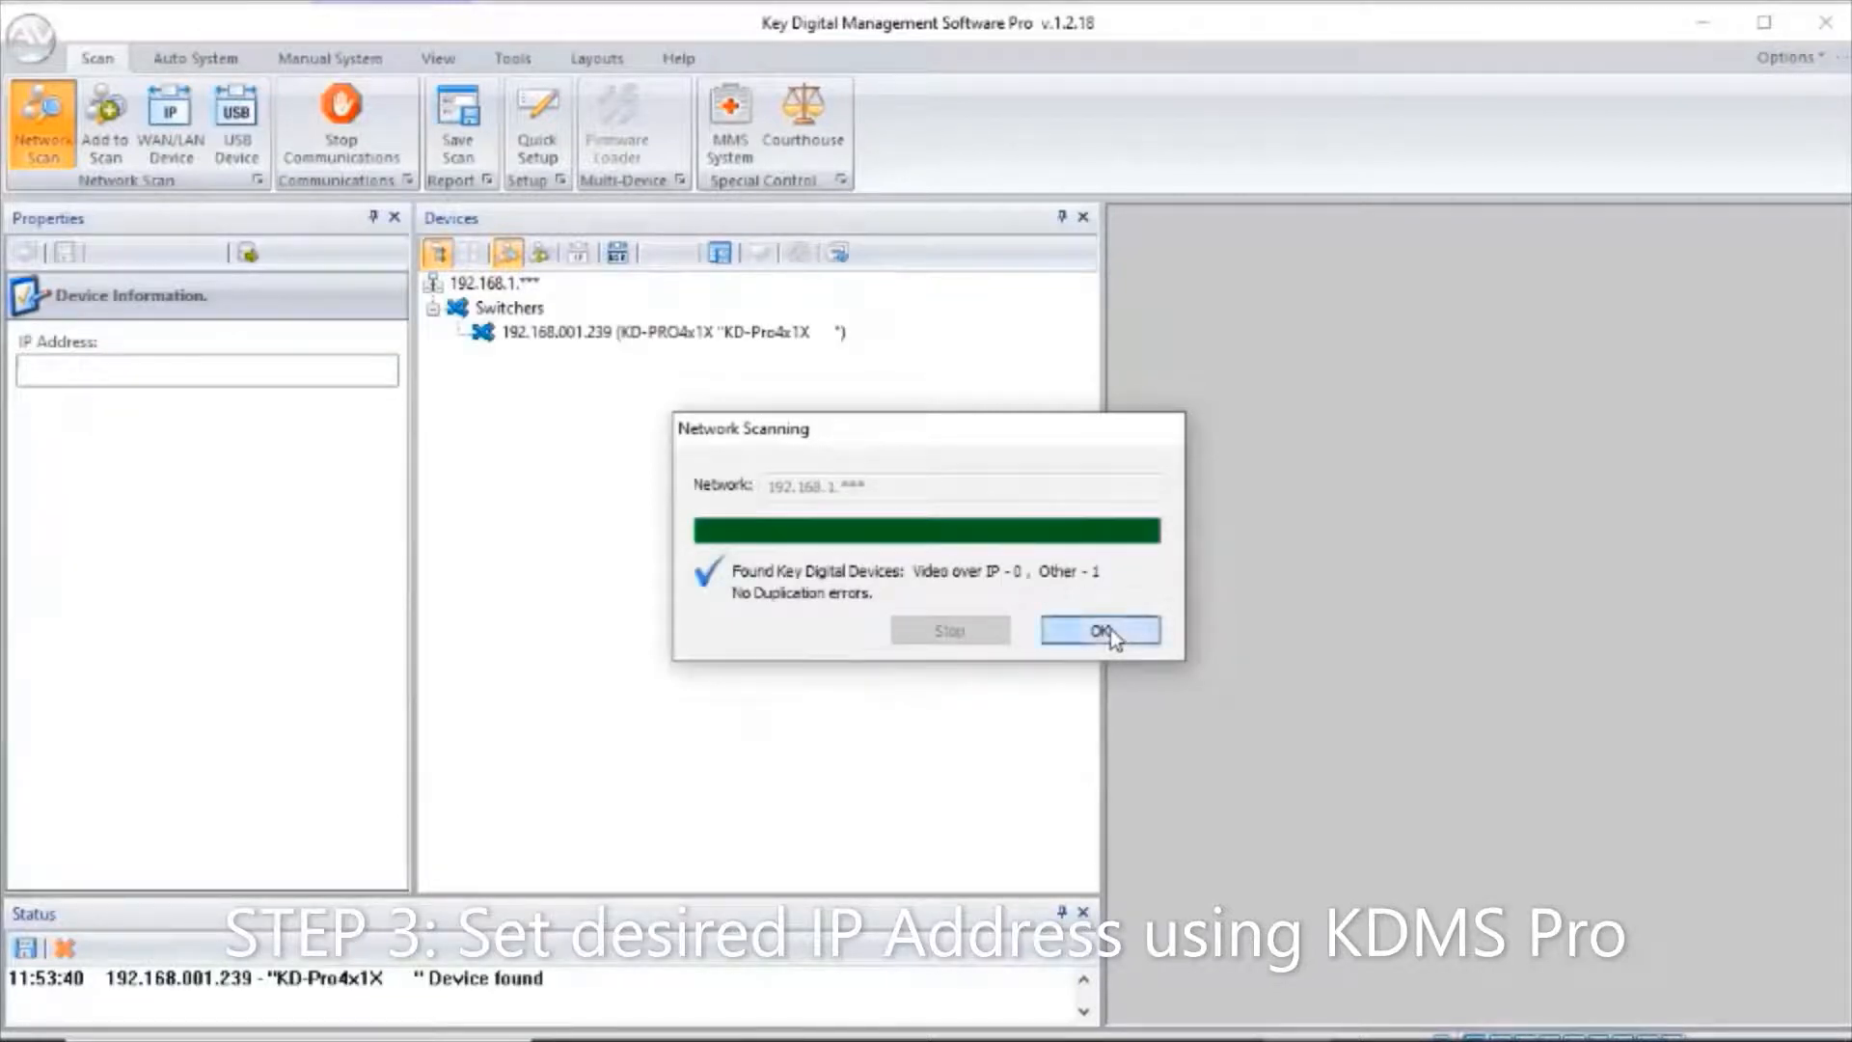
click(1101, 630)
Select the KD-PRO4x1X switcher found by the scan and enter 10.0.0.239 as its IP address.
click(615, 338)
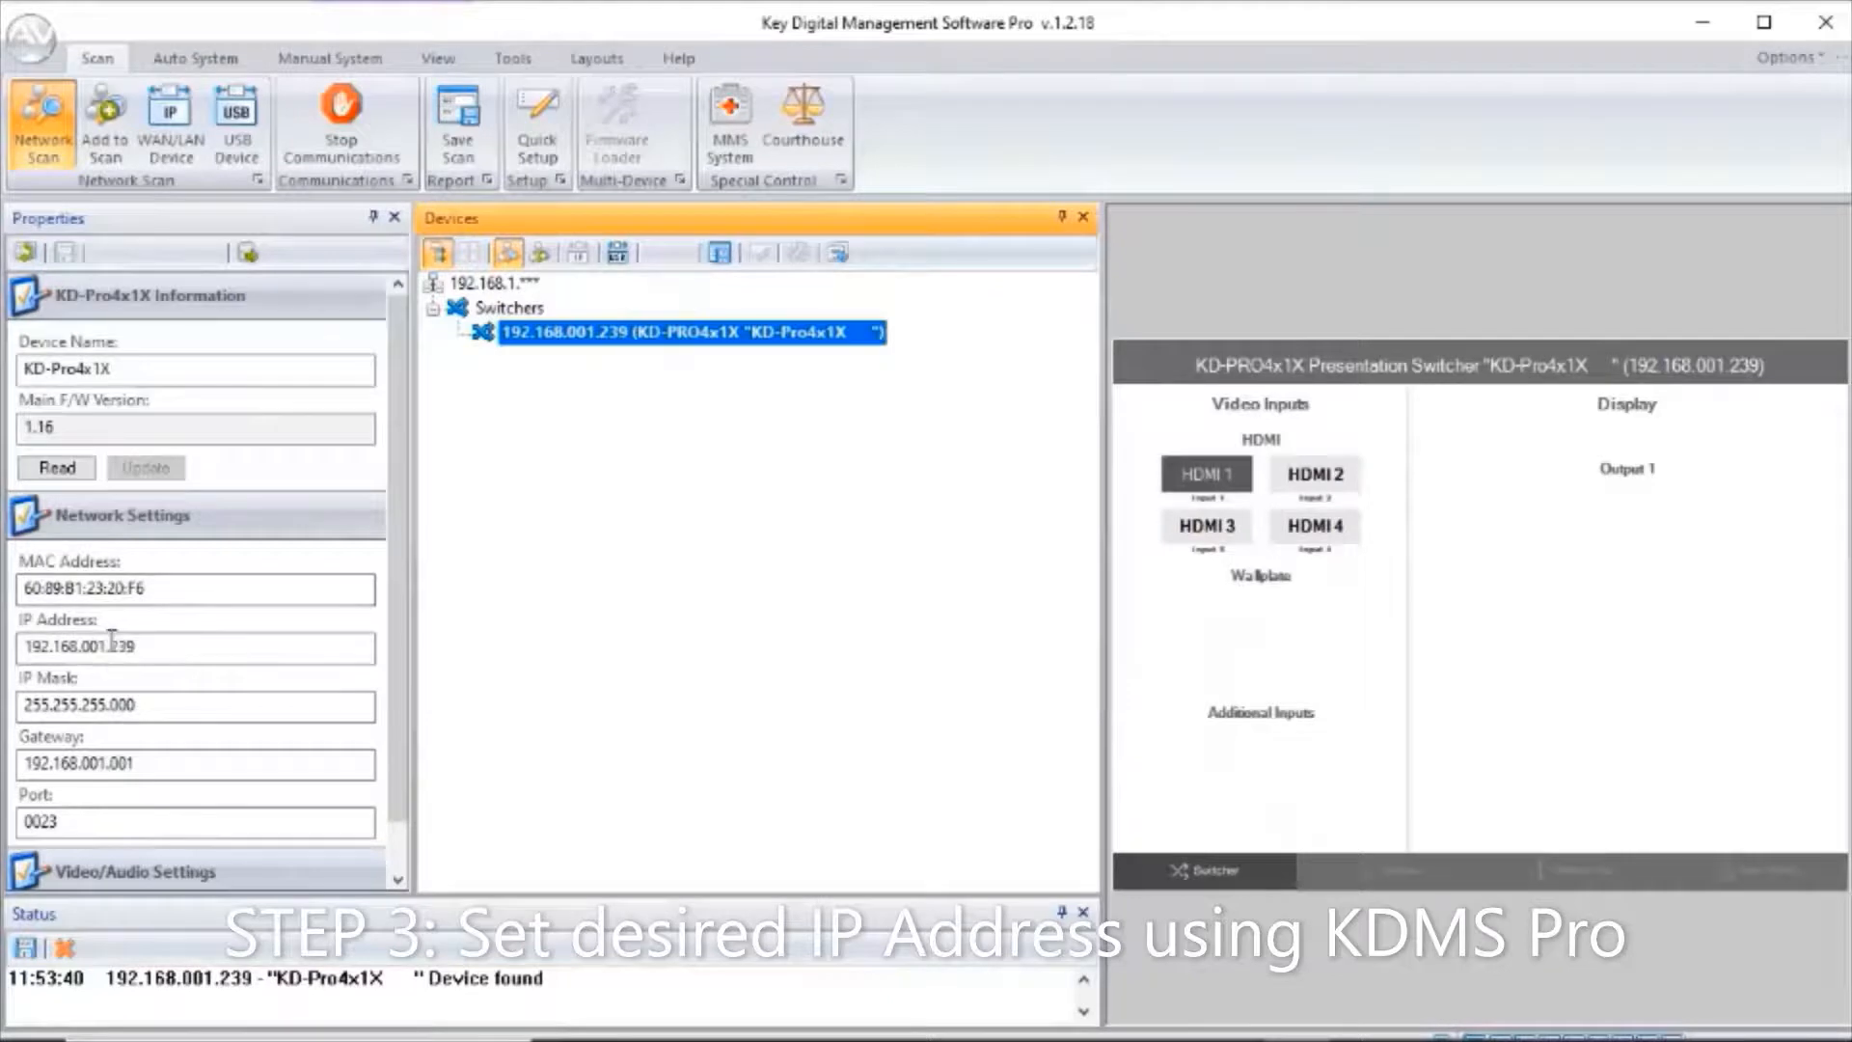
click(51, 648)
key(BackSpace)
key(BackSpace)
key(BackSpace)
text(0)
drag(62, 645, 49, 645)
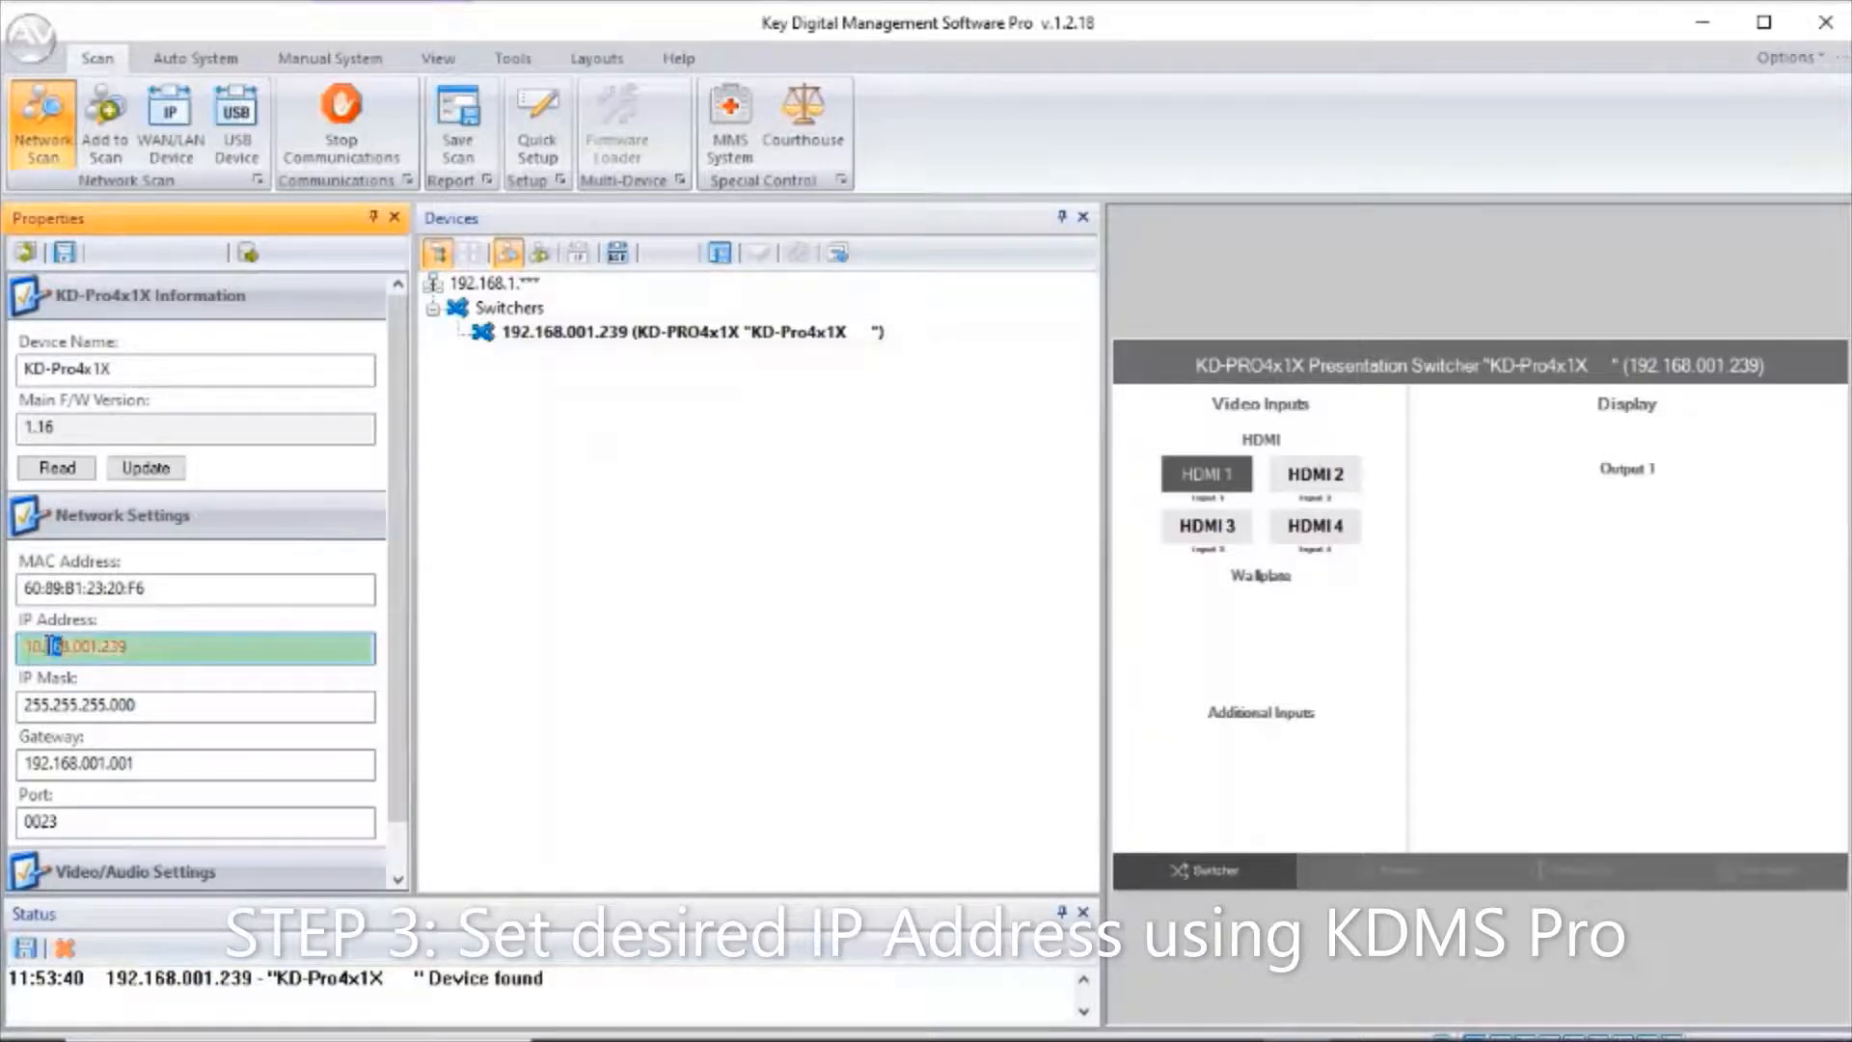
text(0)
key(Delete)
drag(83, 645, 63, 644)
key(Delete)
Open Command Prompt, ping 10.0.0.239 to check whether the address is in use, and minimize the window.
mouse_move(839, 1023)
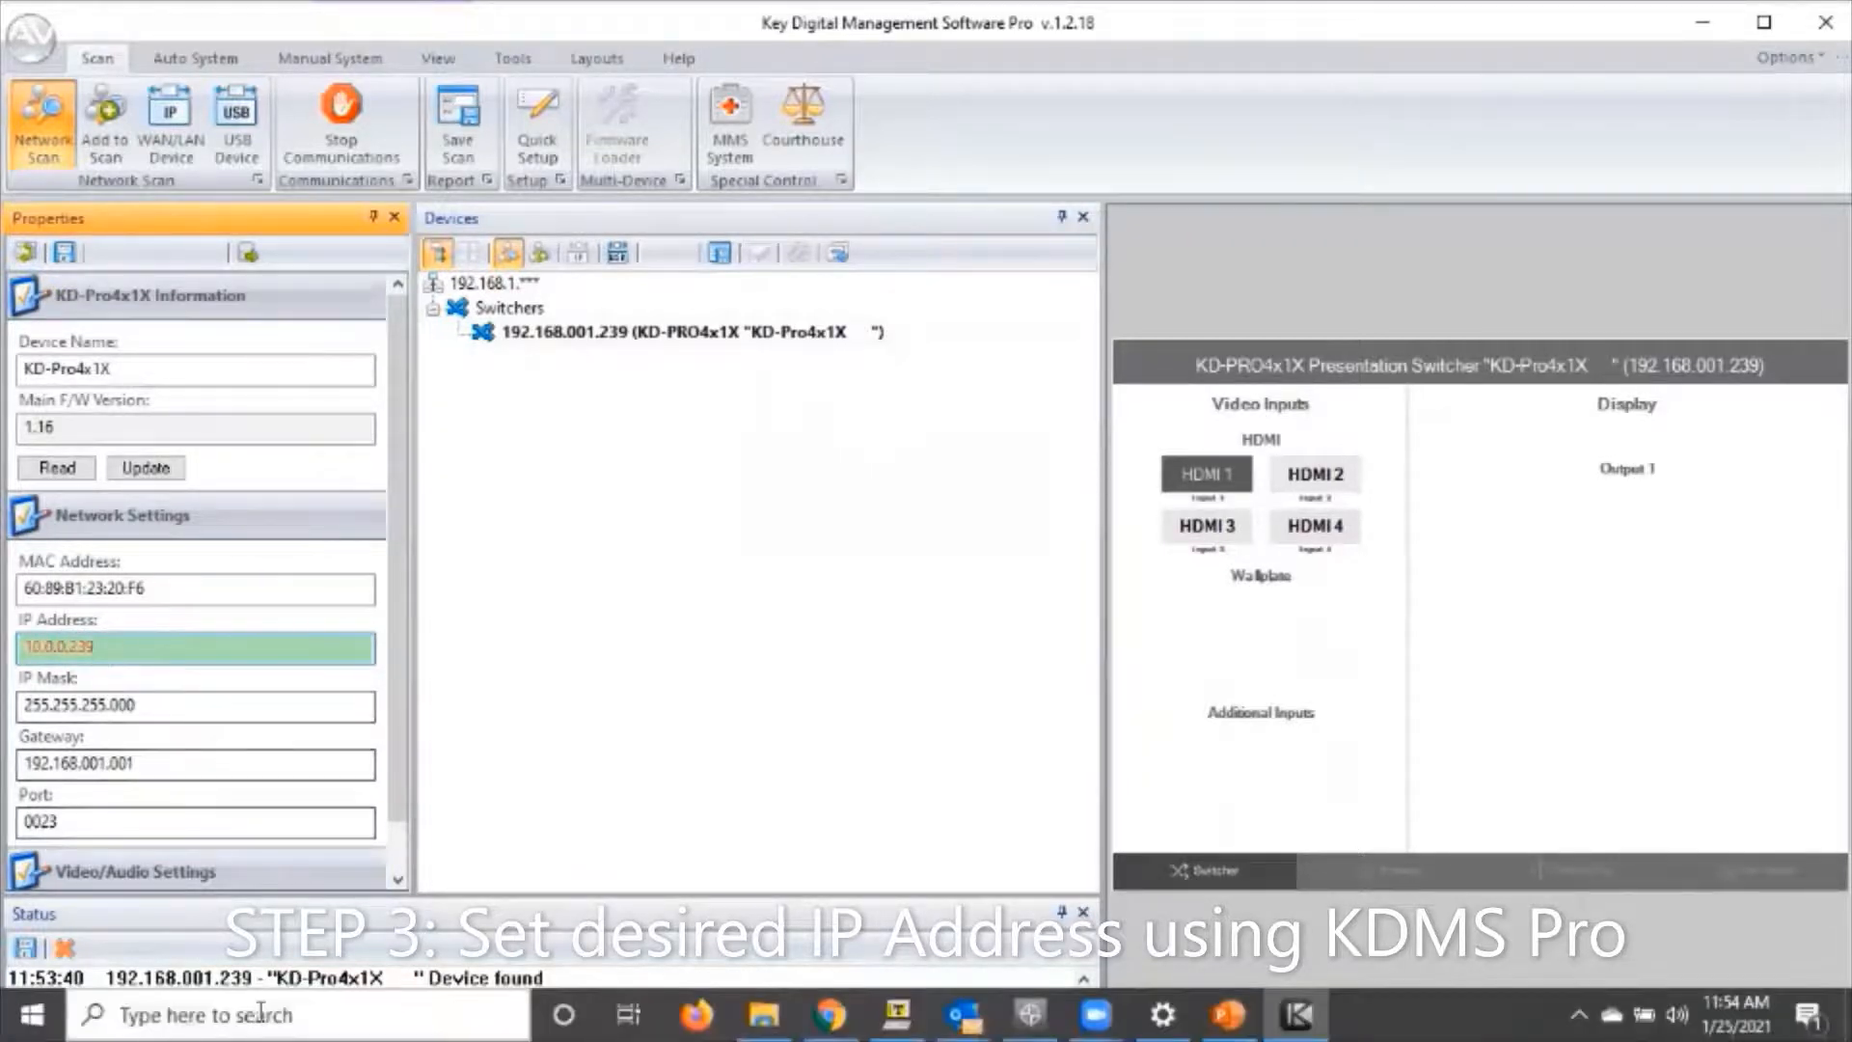
click(424, 1012)
text(cmd)
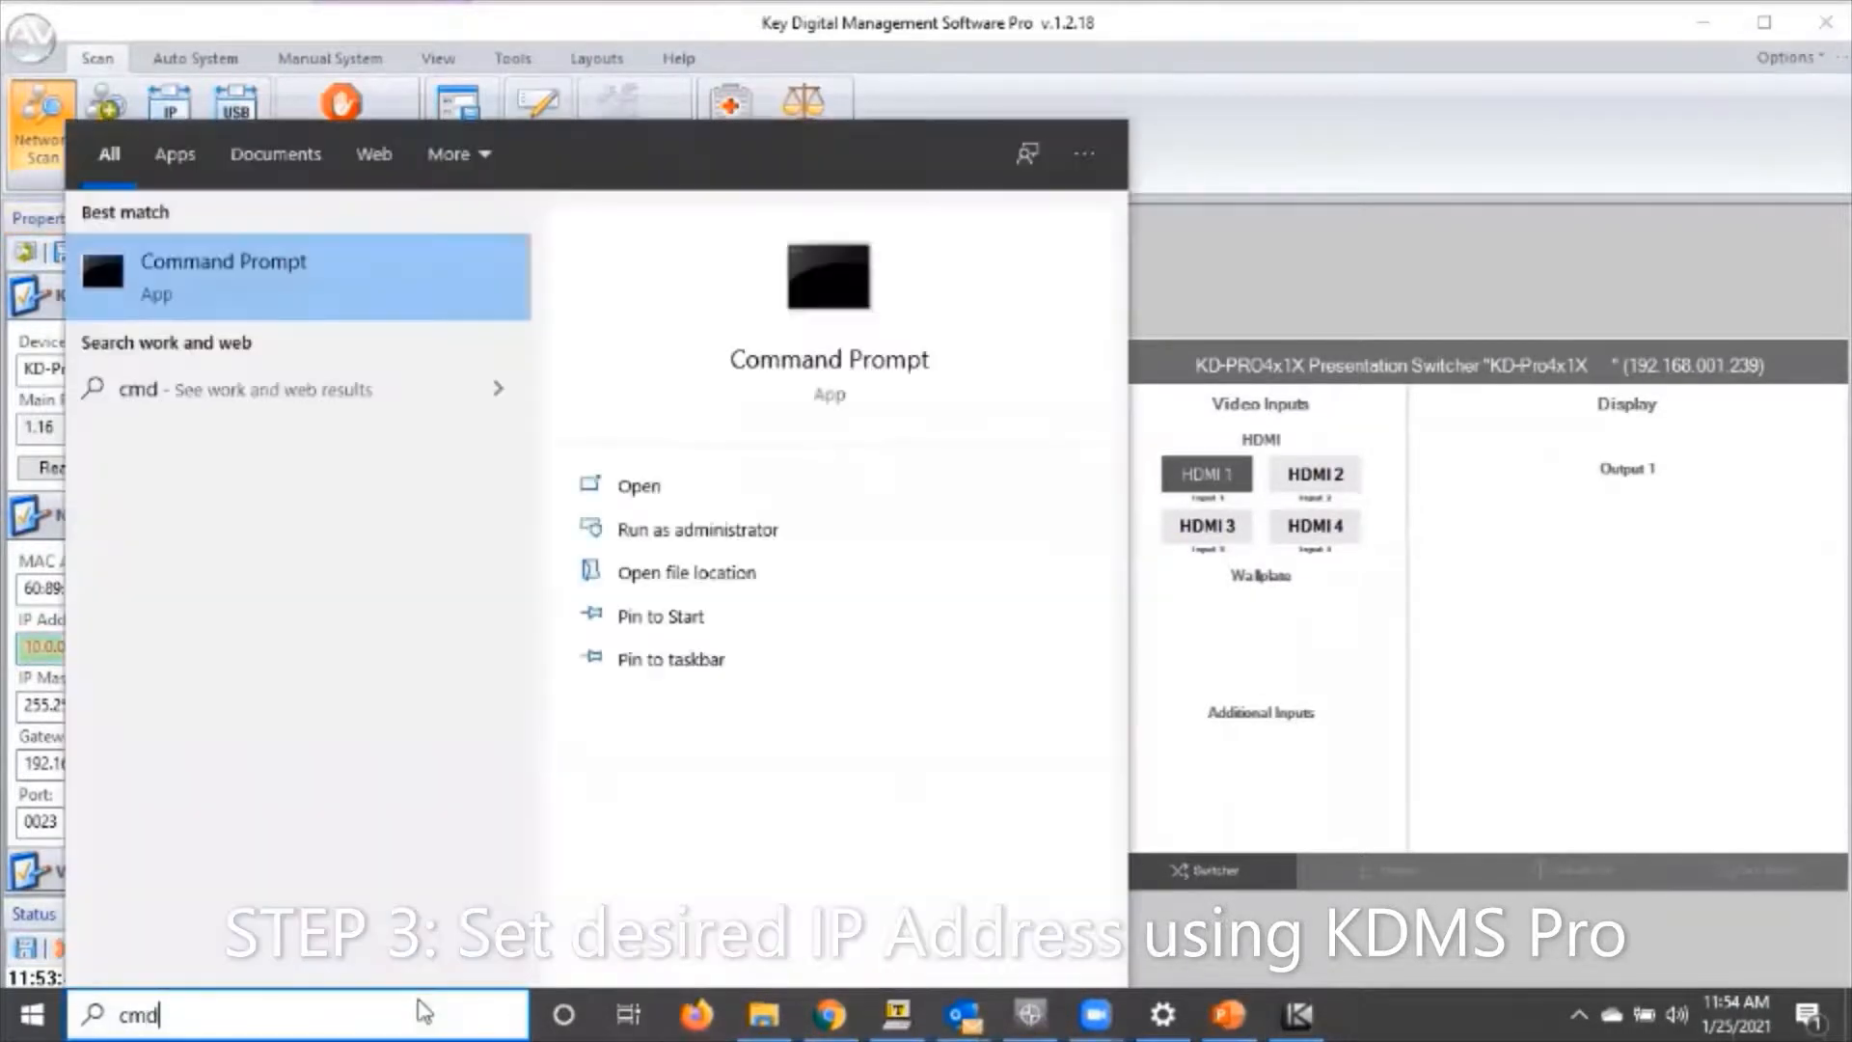
key(Return)
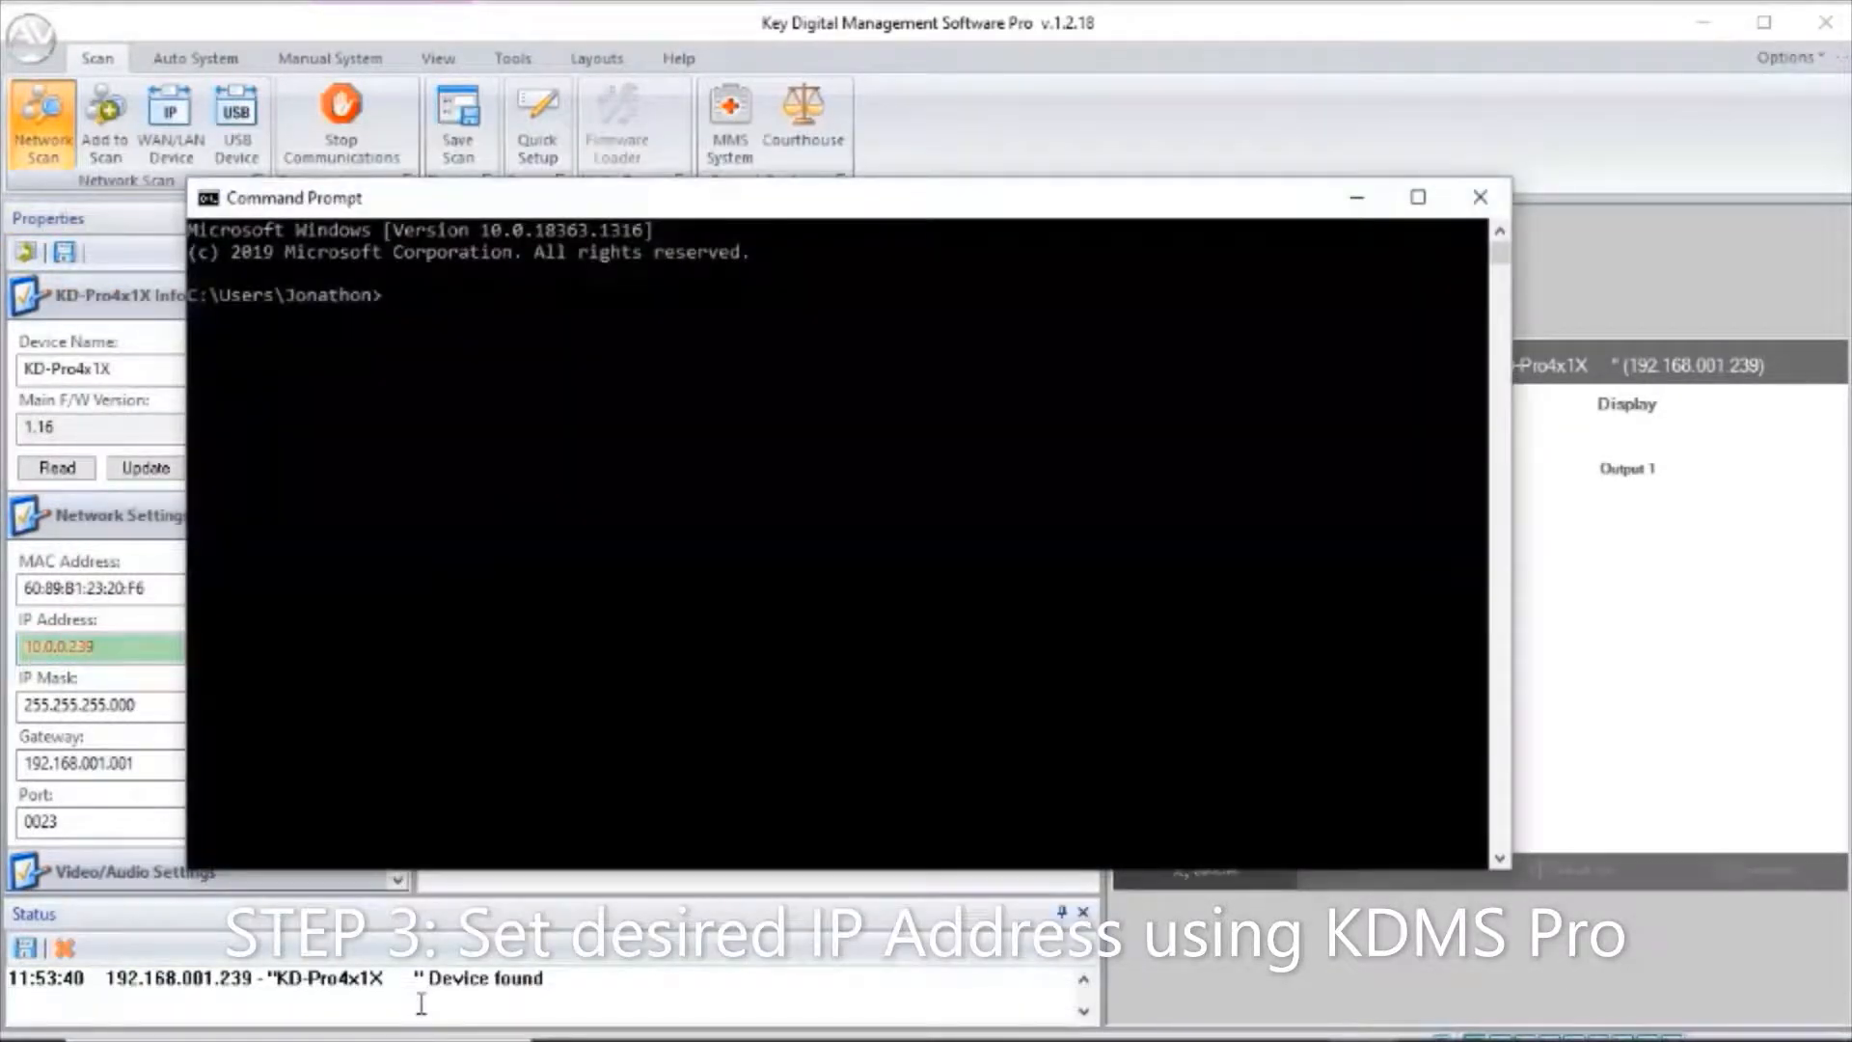
text(ping 10)
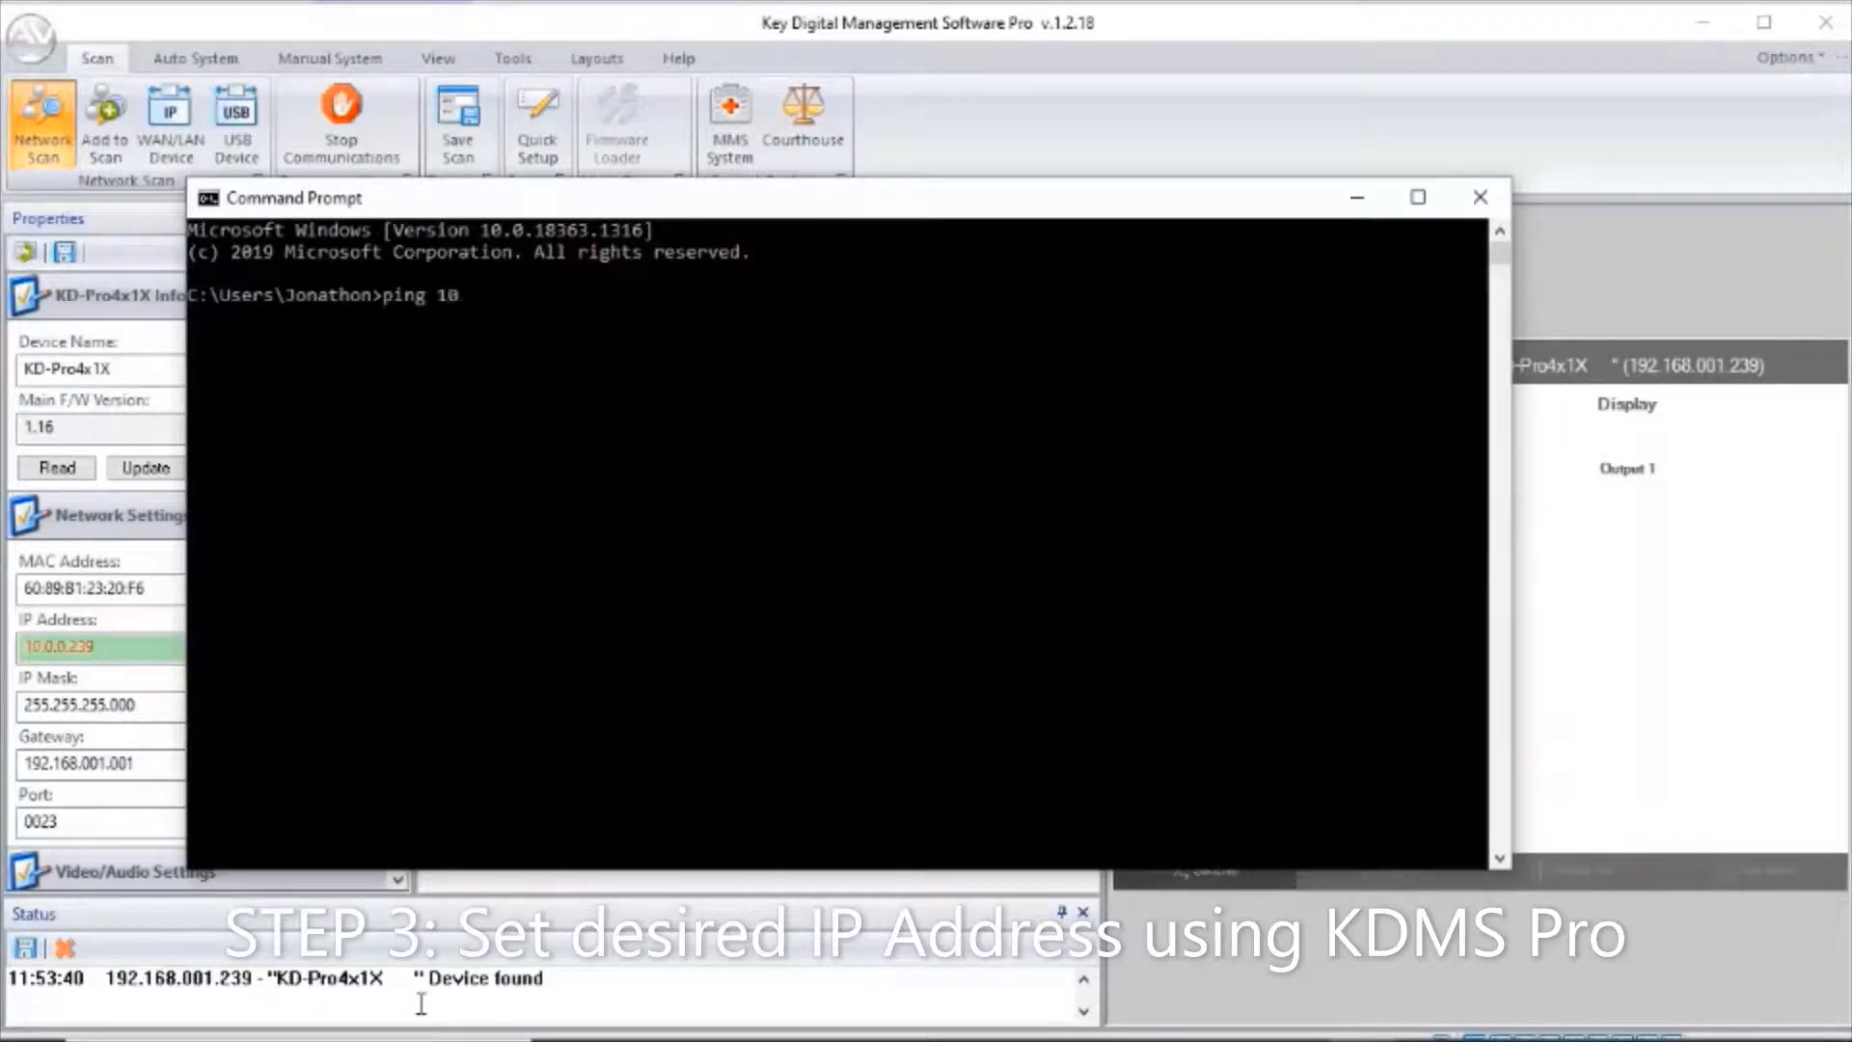
text(.0.0.239)
key(Return)
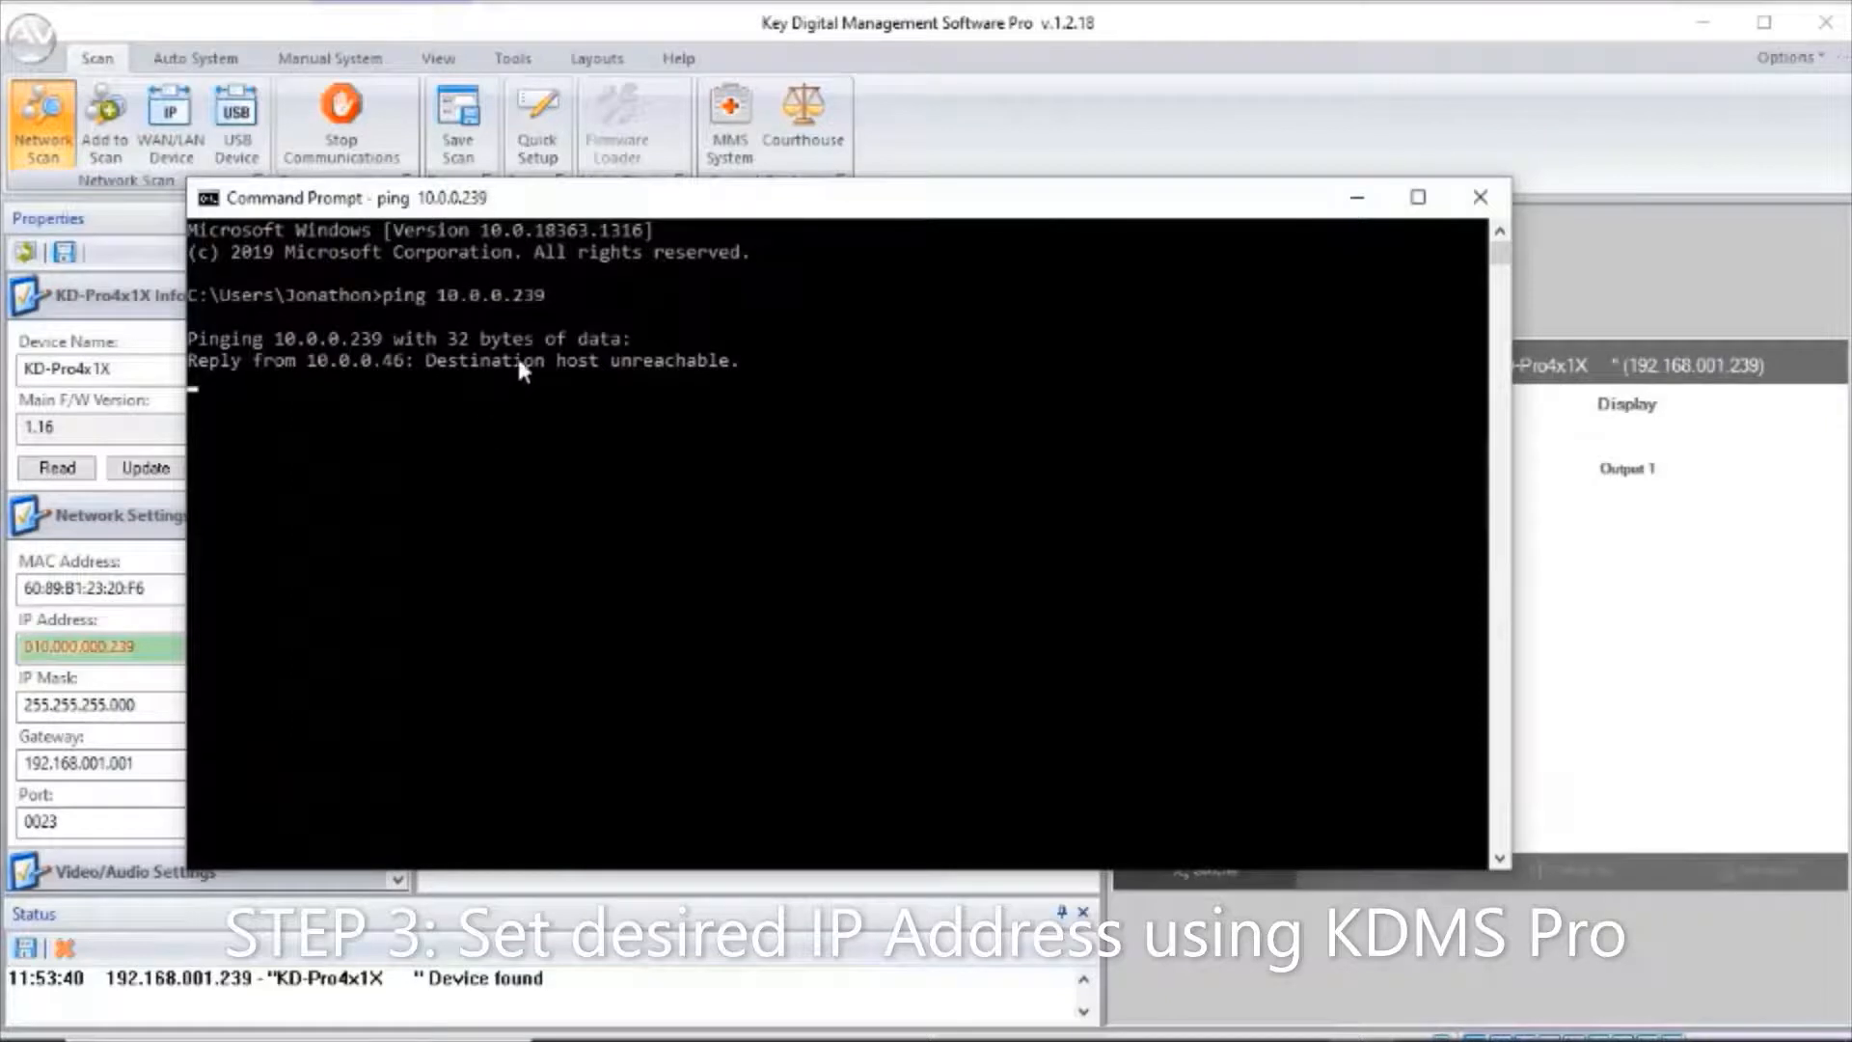
click(1354, 203)
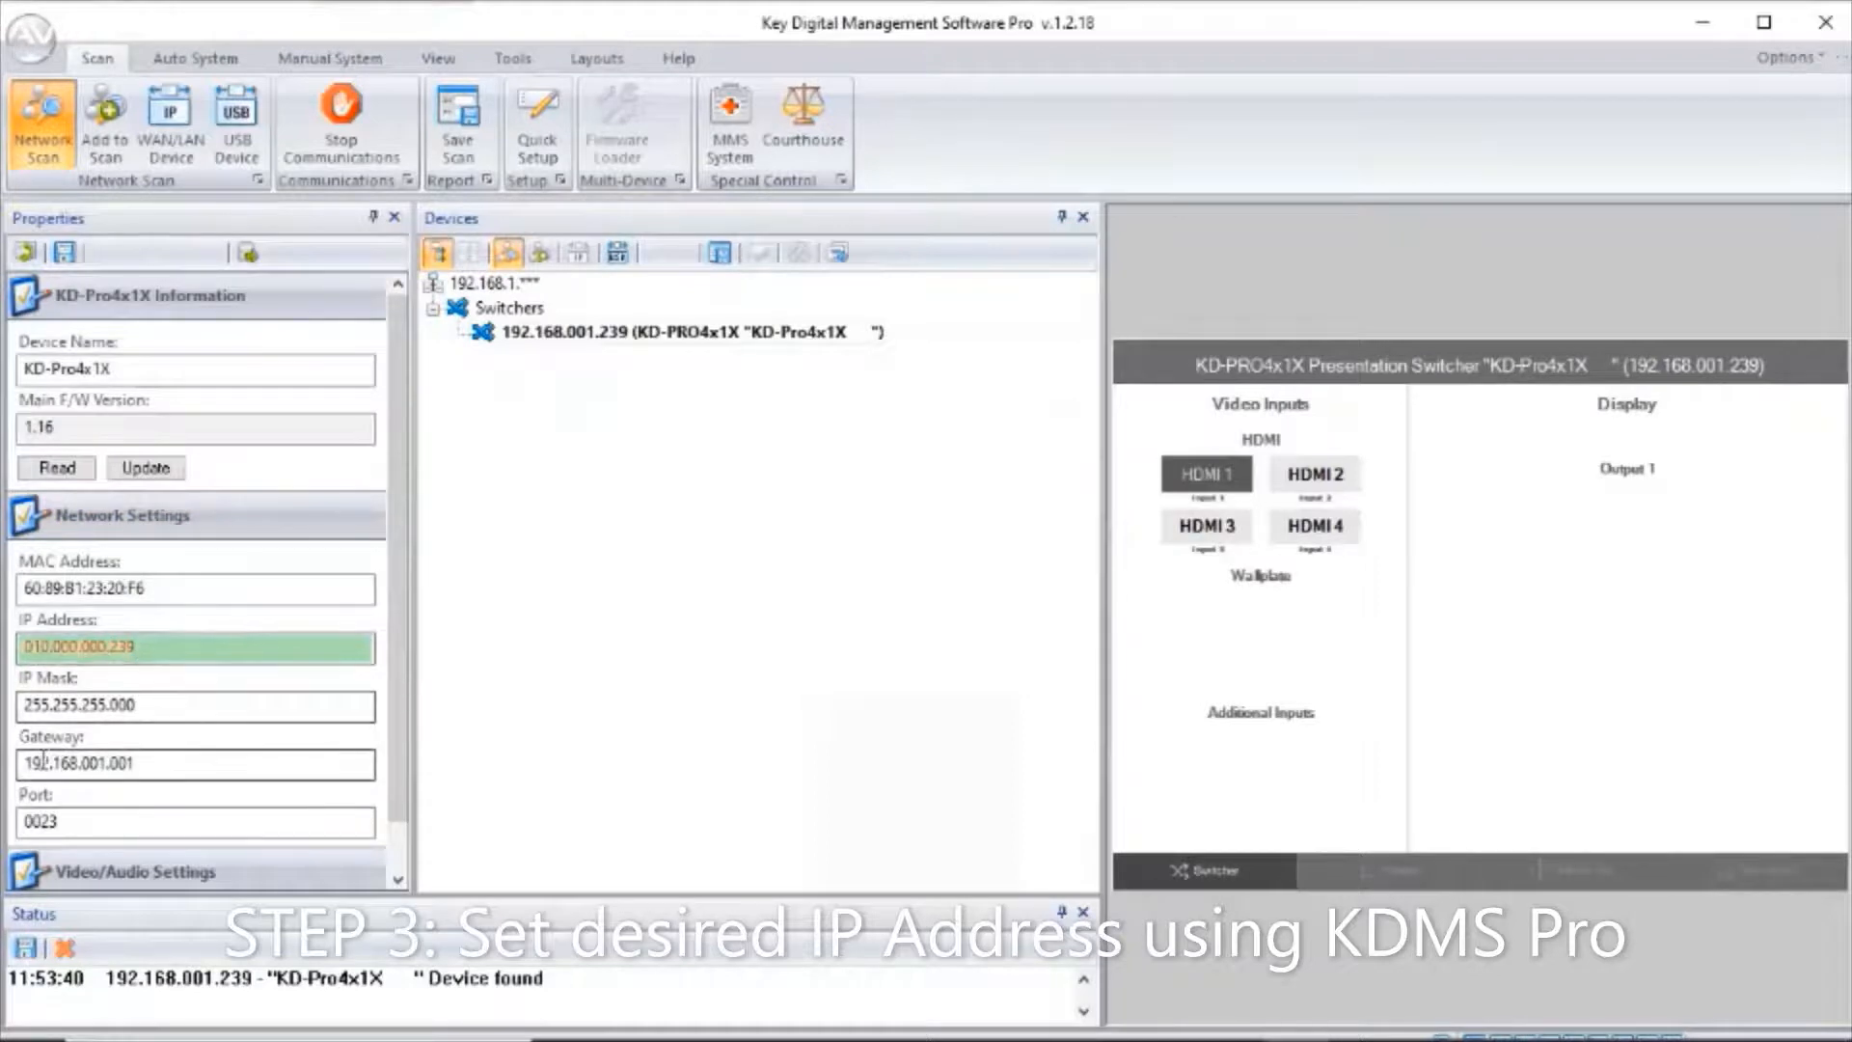
Set the switcher's gateway to 10.0.0.001 and save the new network settings to the device.
mouse_move(49, 761)
mouse_down()
mouse_move(21, 755)
mouse_move(52, 762)
mouse_up()
text(10.)
text(0.)
text(000)
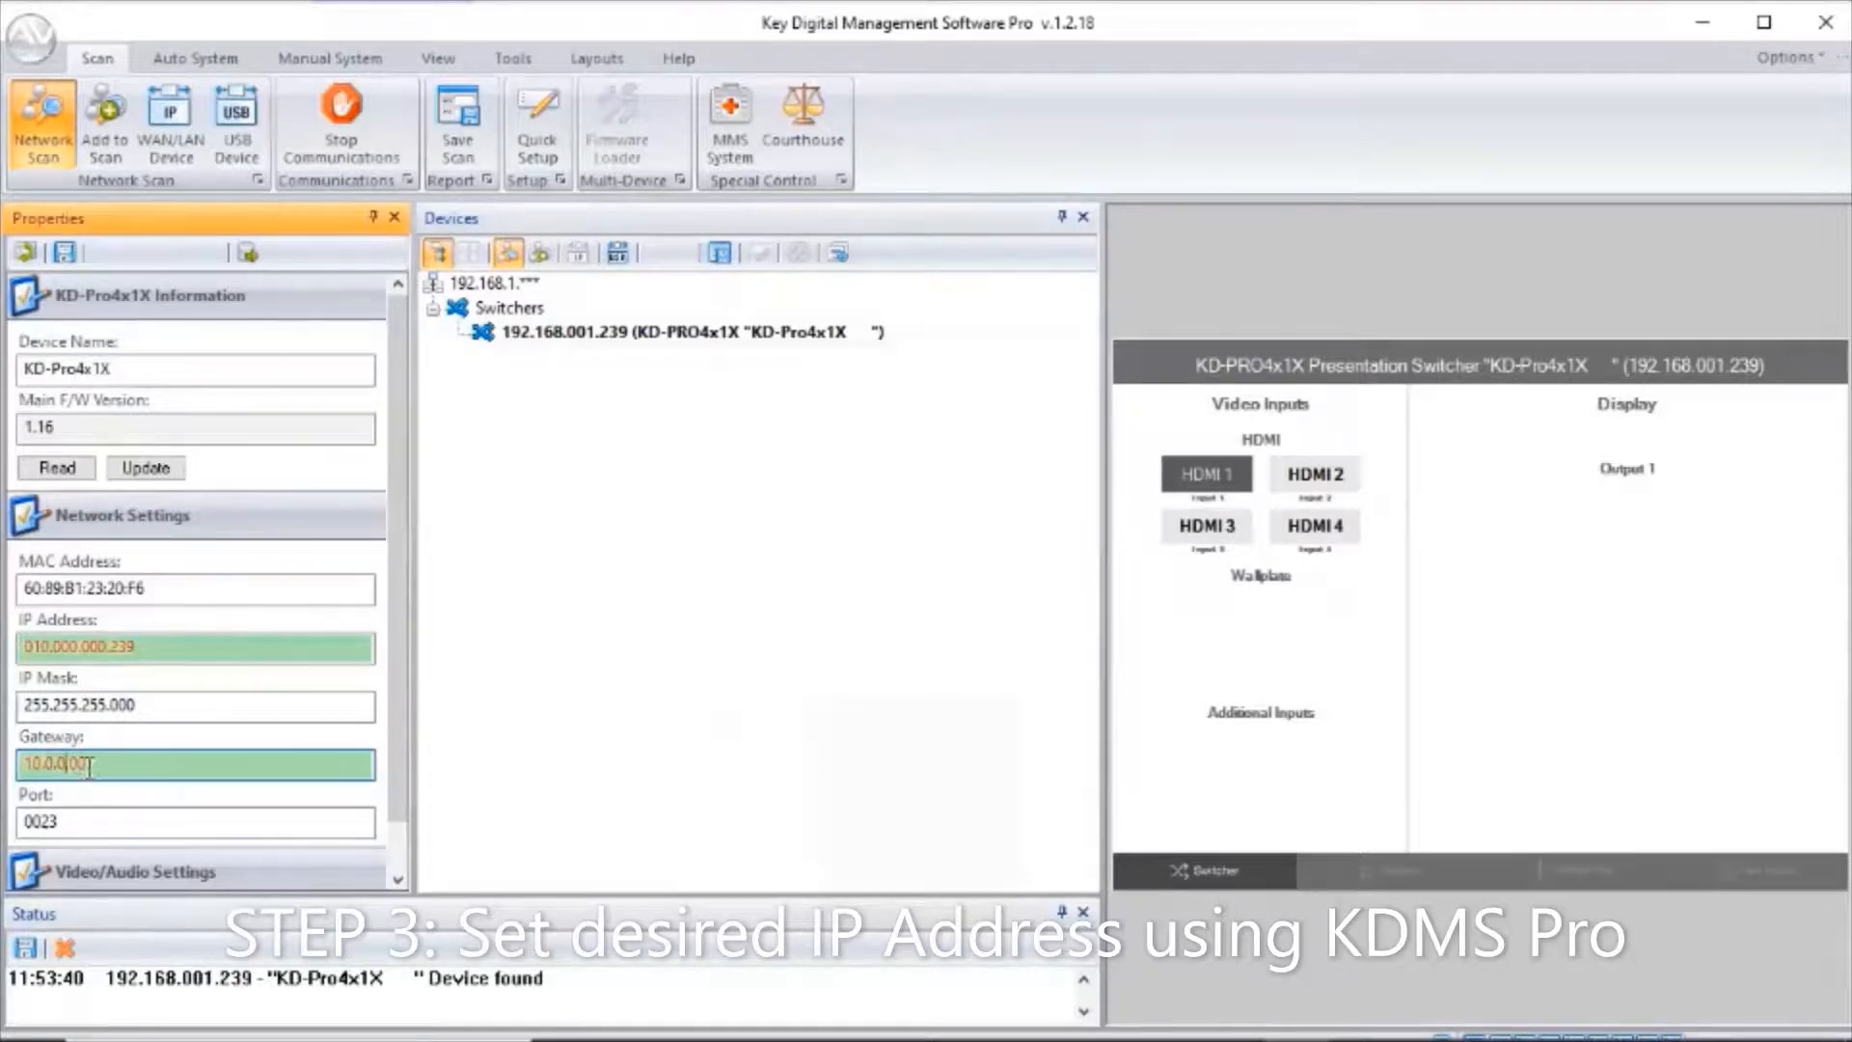
click(100, 762)
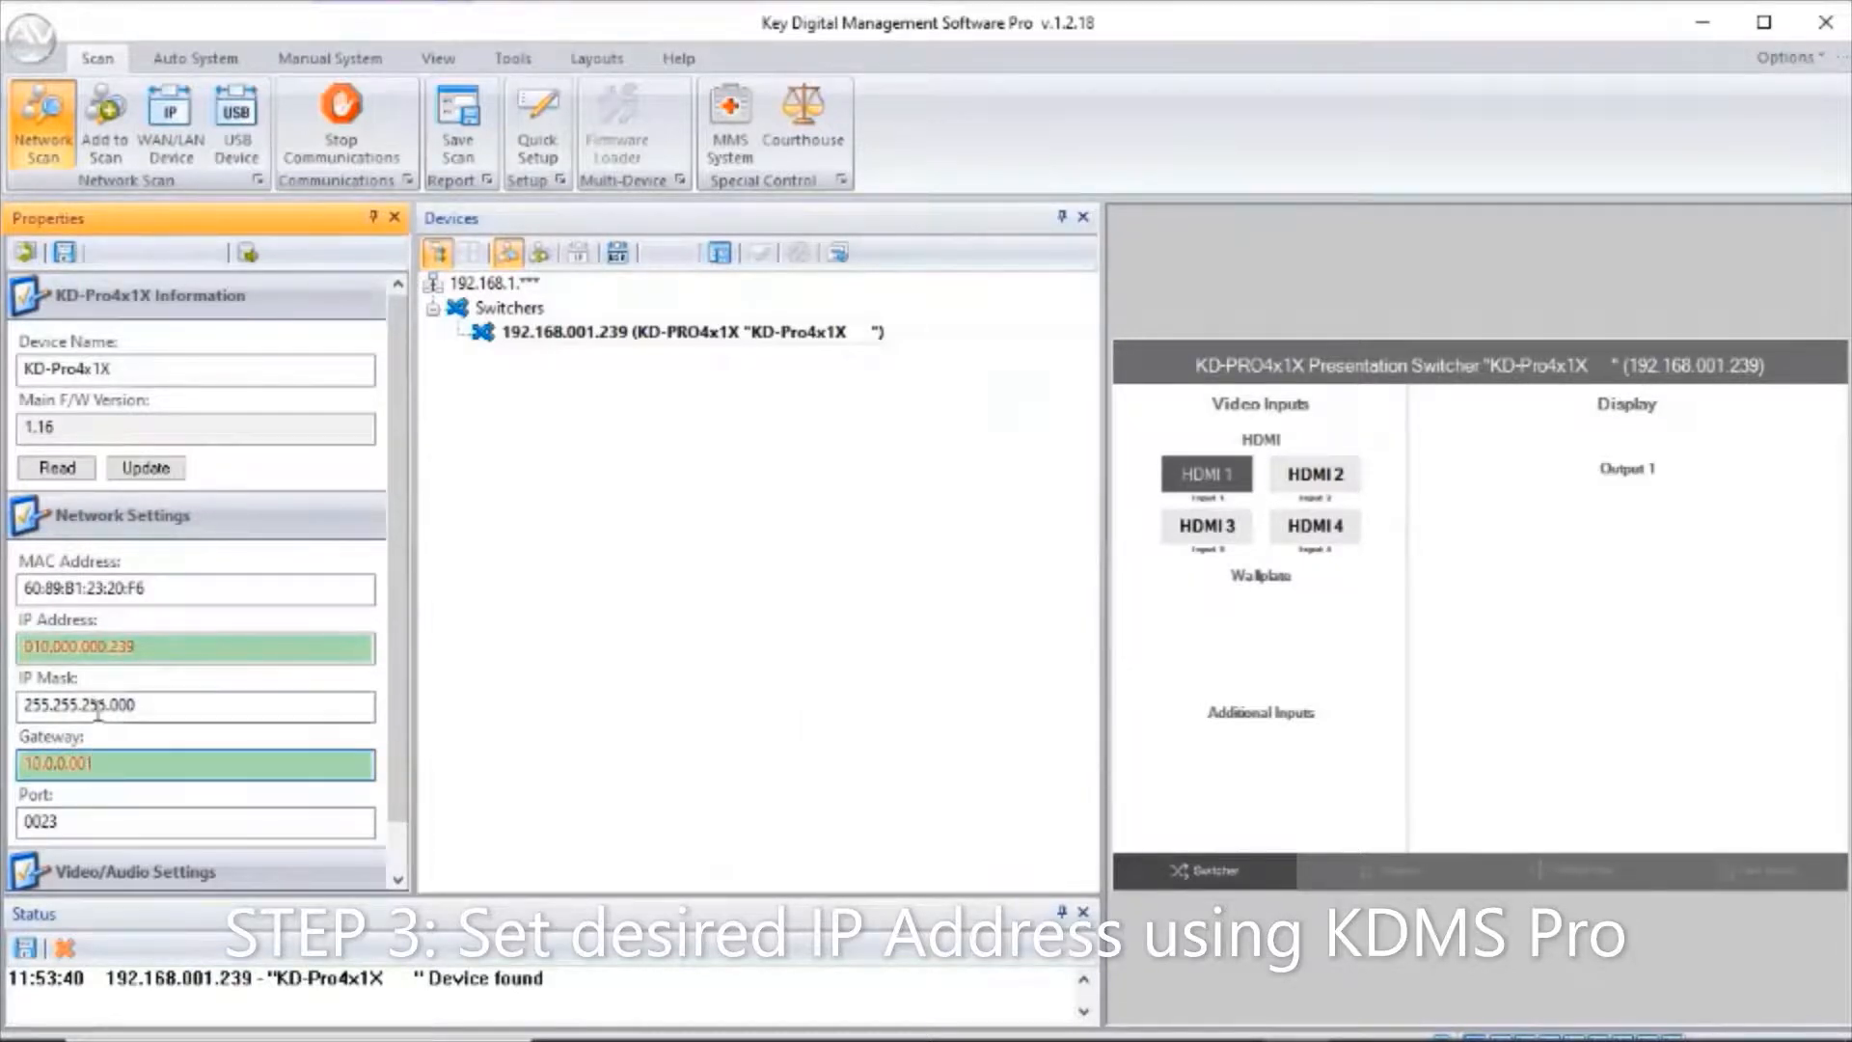
click(65, 254)
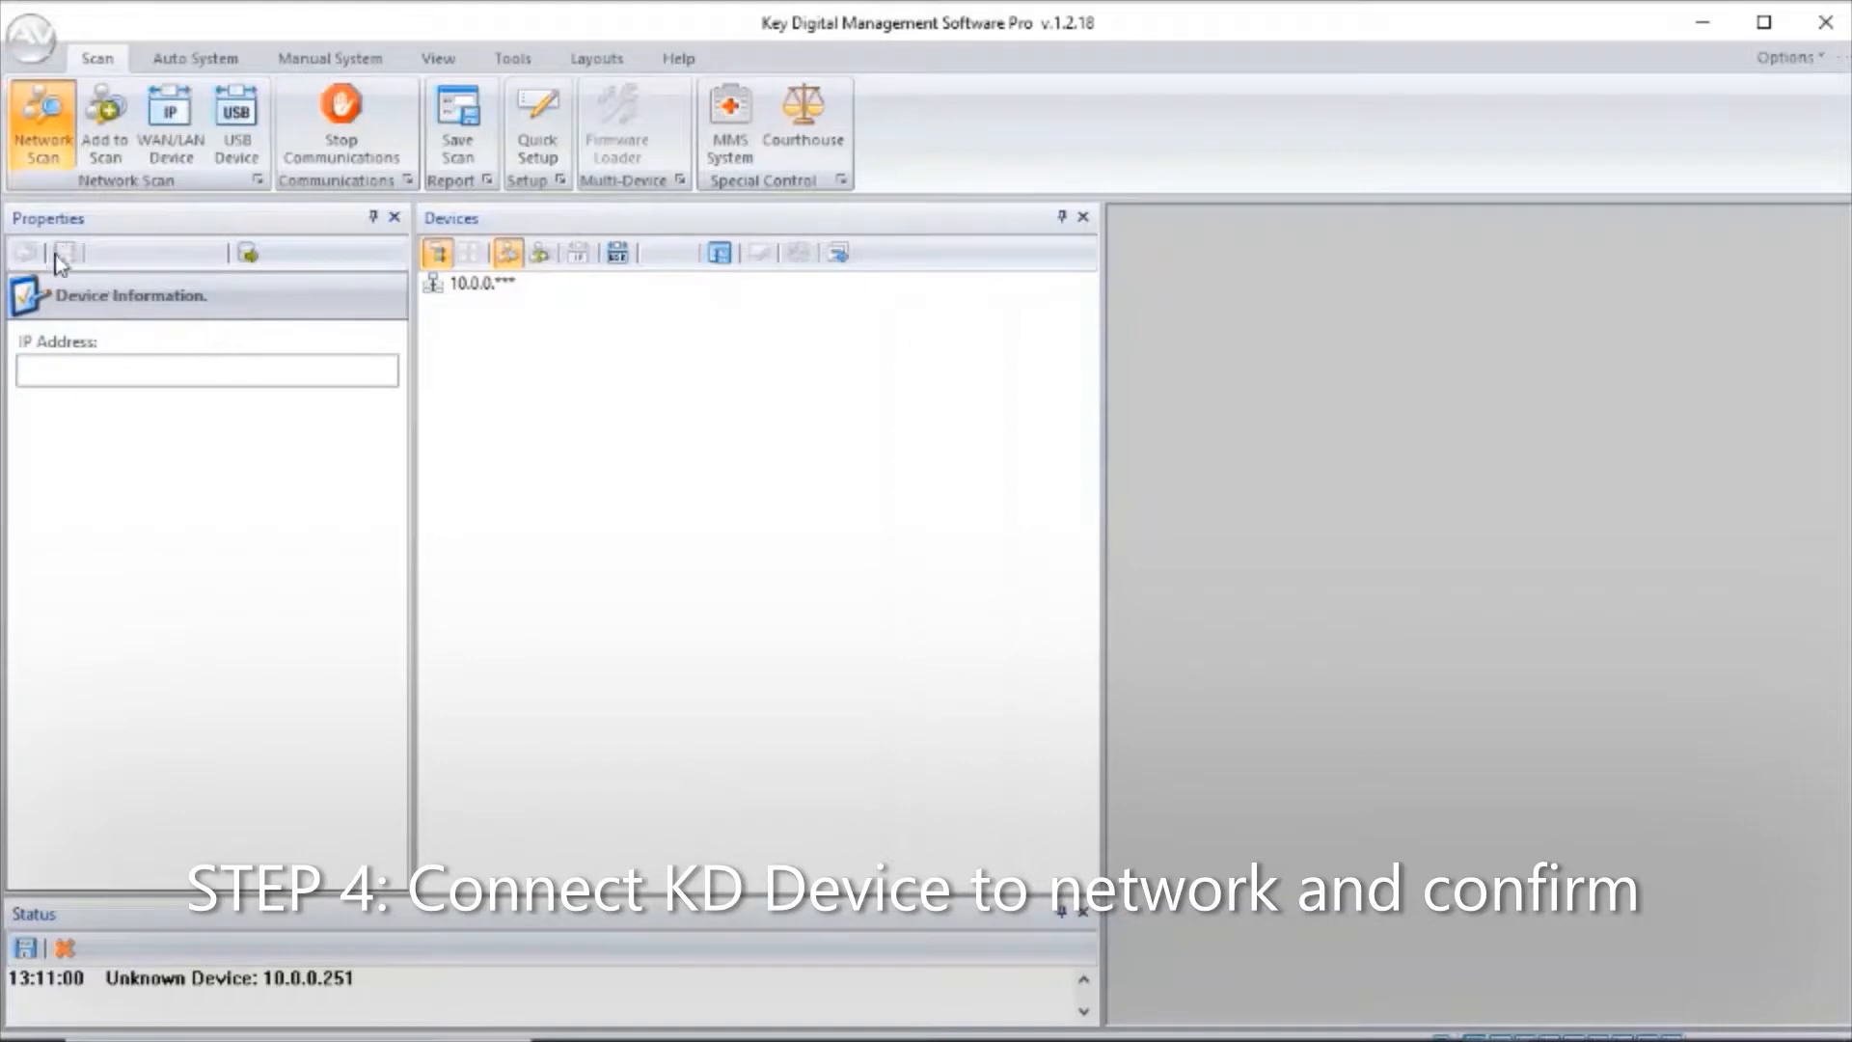
Scan the 10.0.0.*** network for Key Digital devices, dismiss the finished scan and select the KD-PRO4x1X switcher.
click(50, 162)
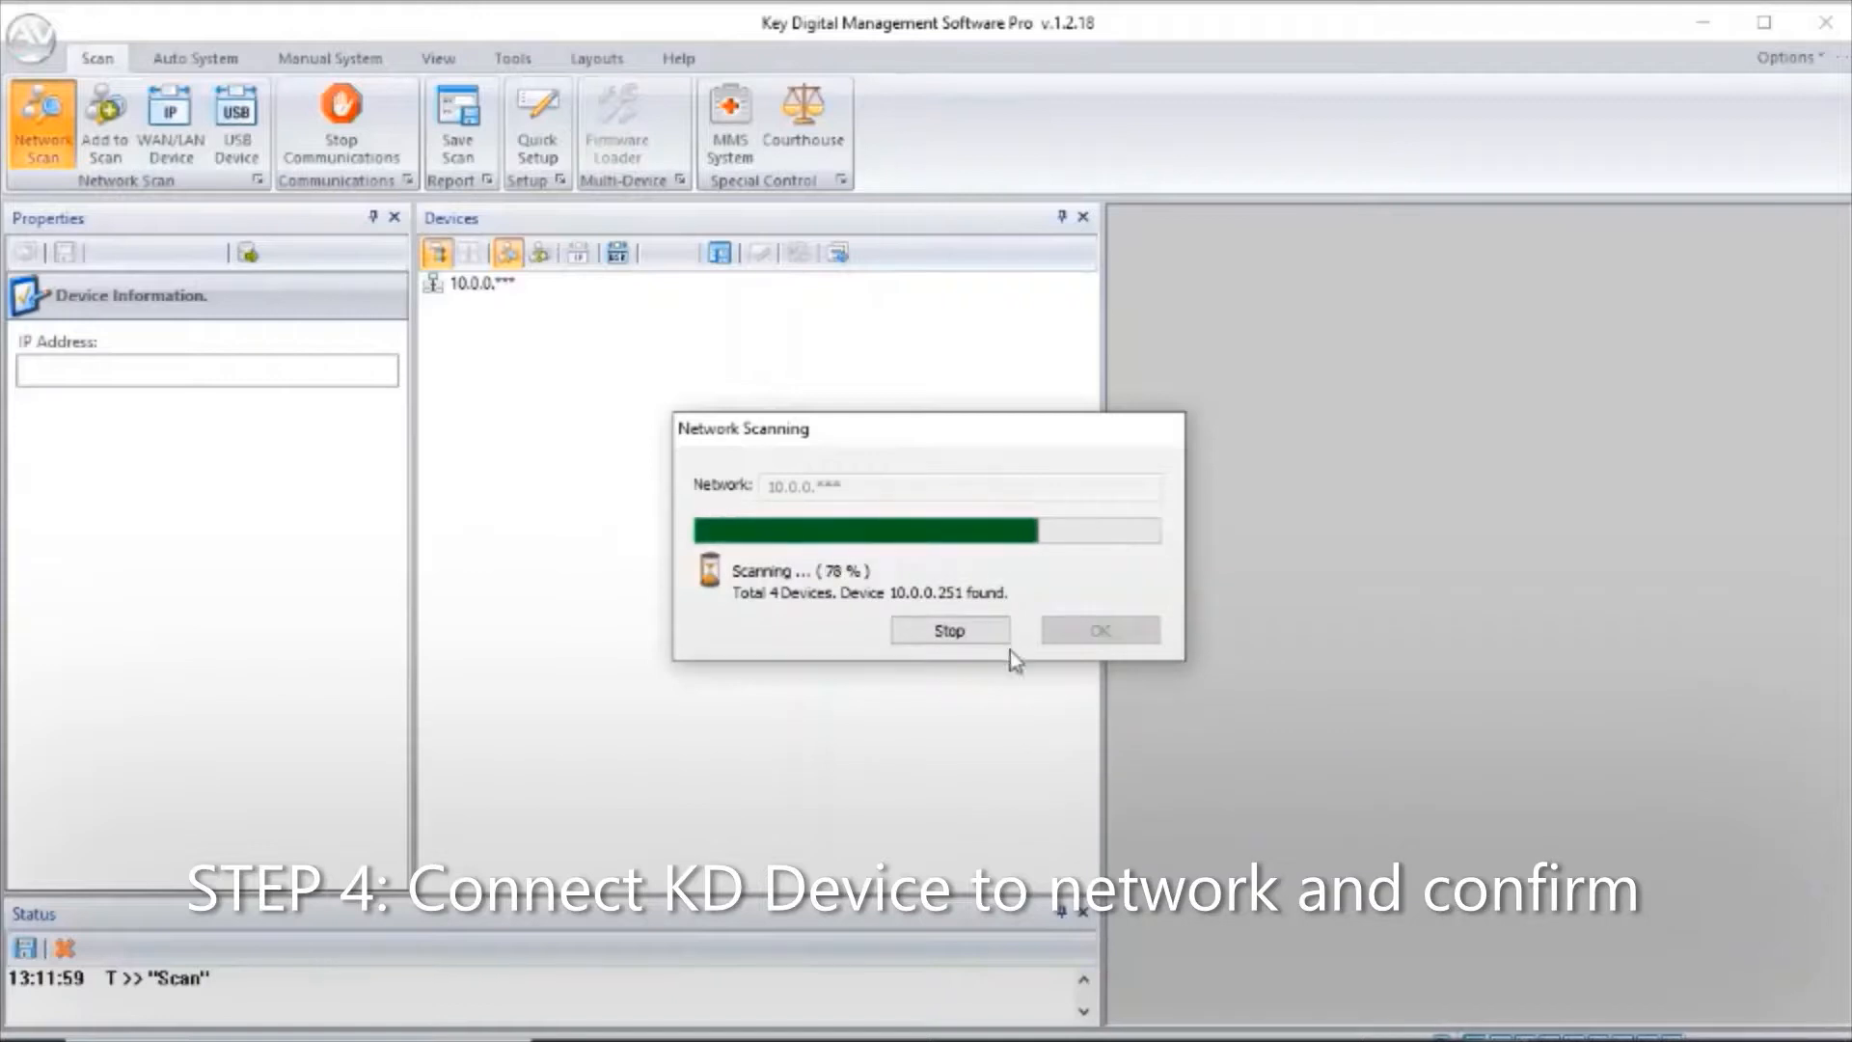
click(961, 629)
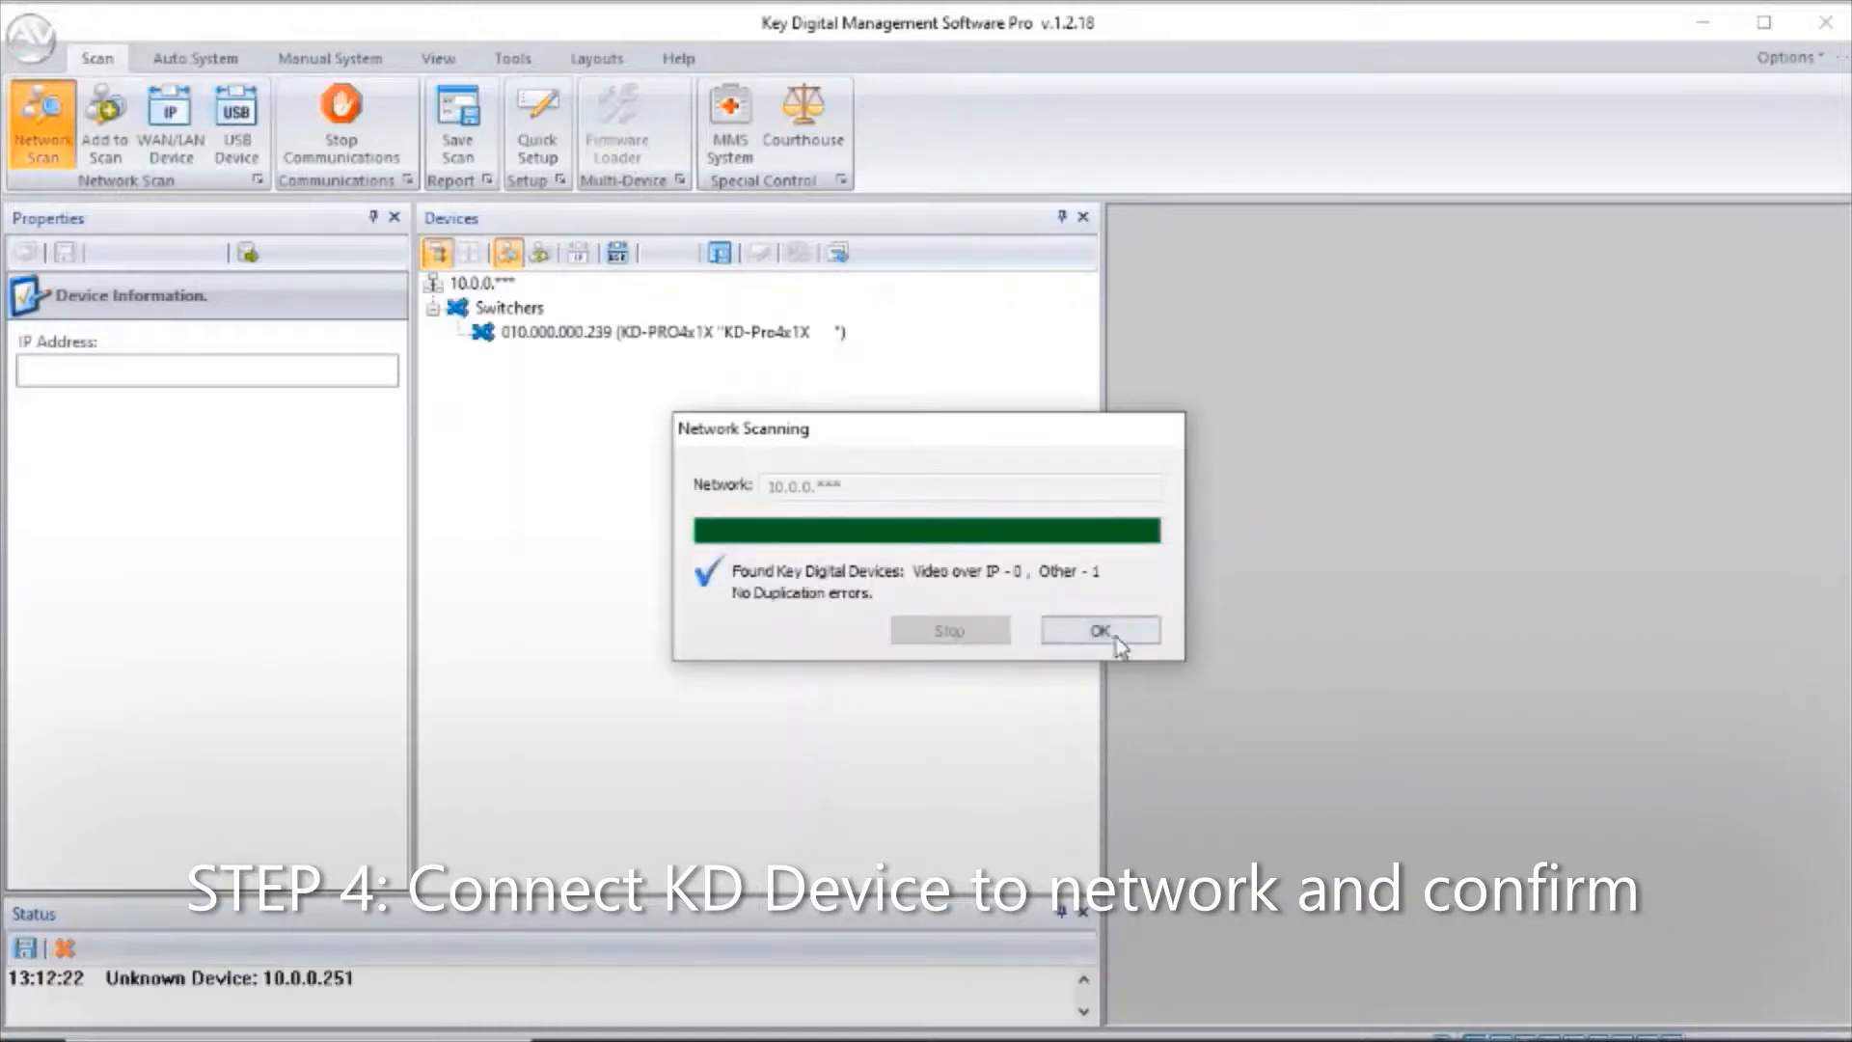
click(1099, 630)
click(743, 334)
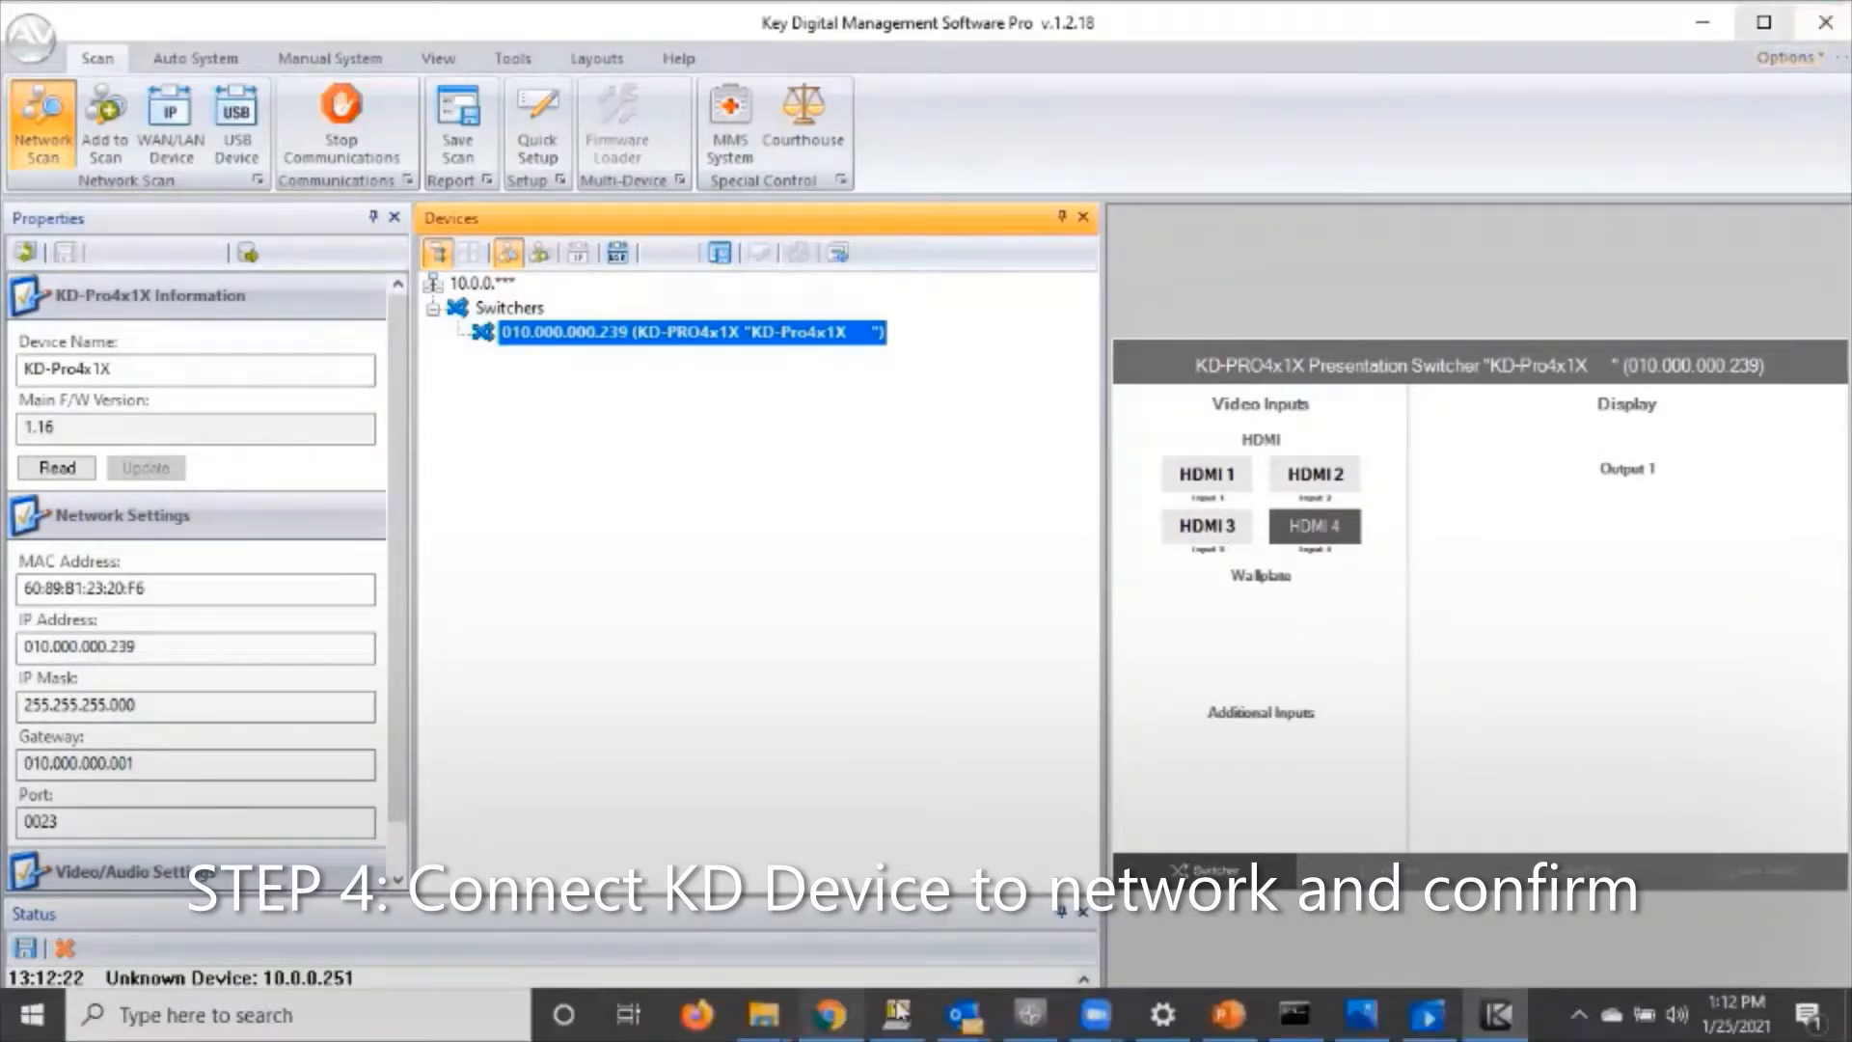
Close the existing Tera Term session to 10.0.0.239 and confirm disconnecting.
mouse_move(900, 1009)
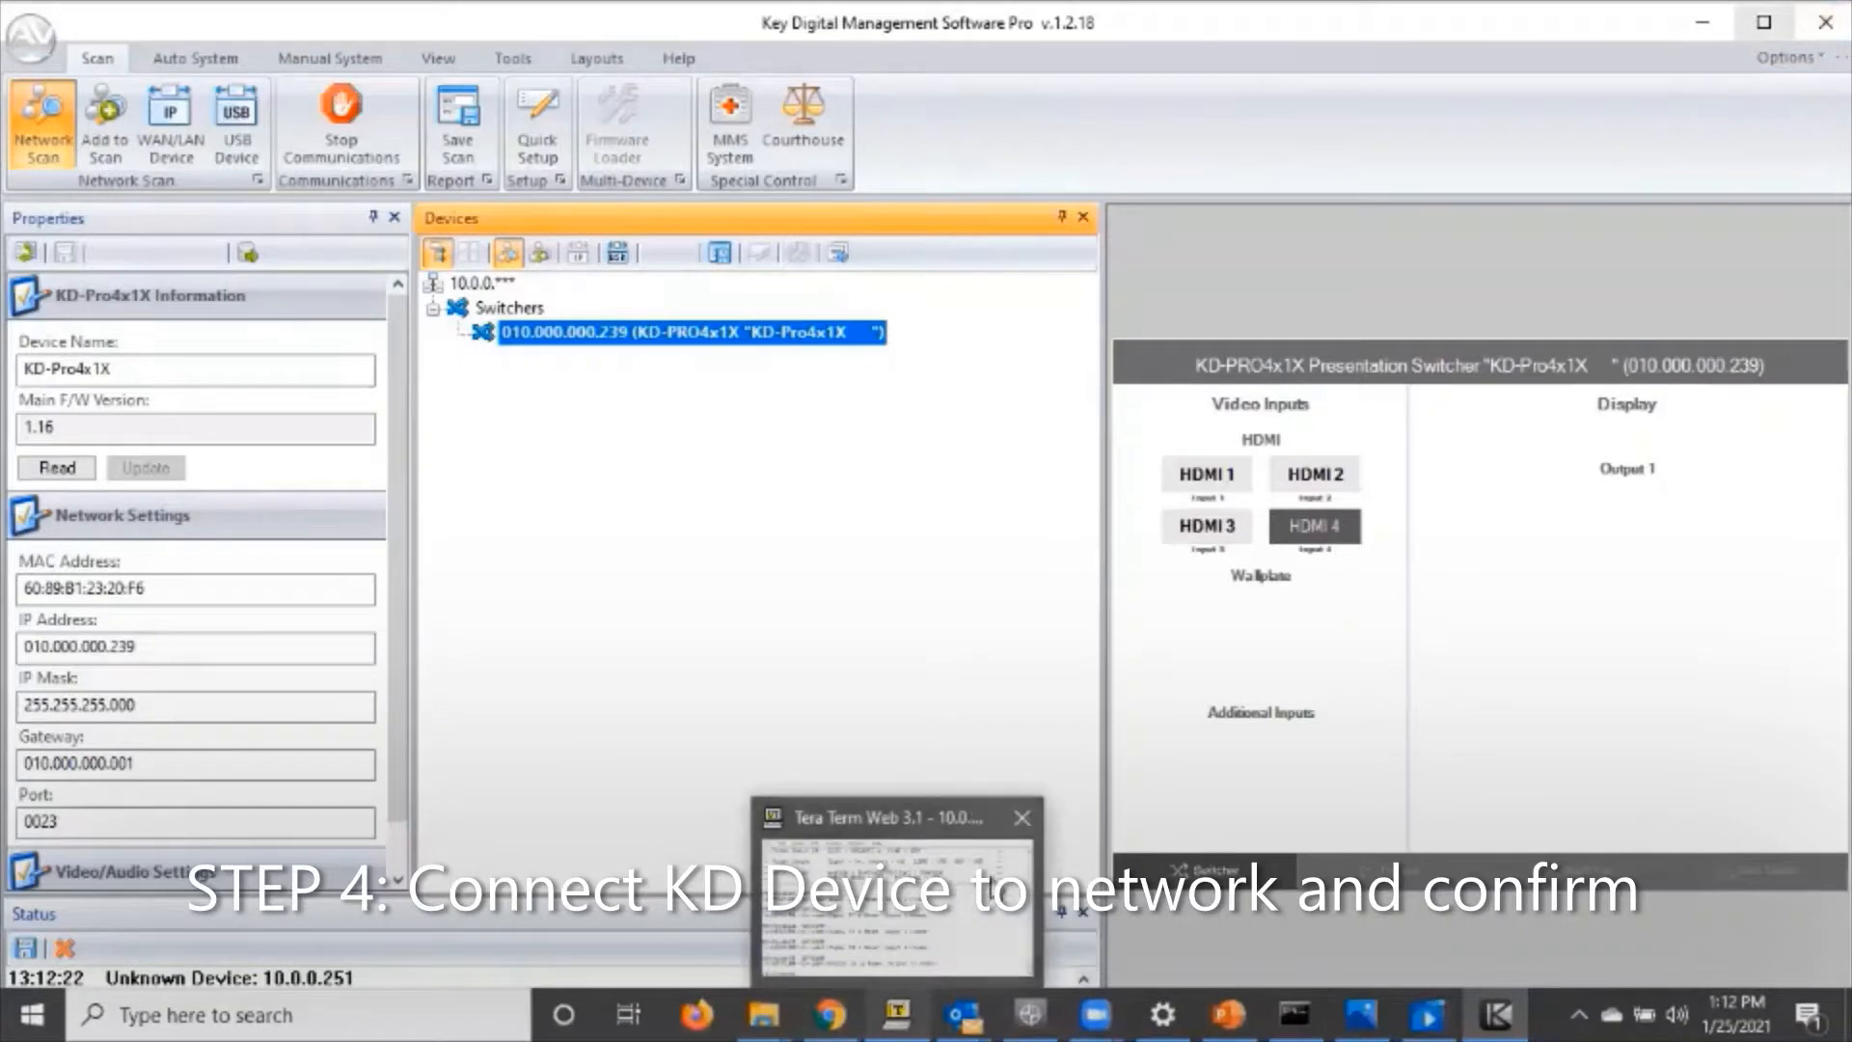
click(1025, 819)
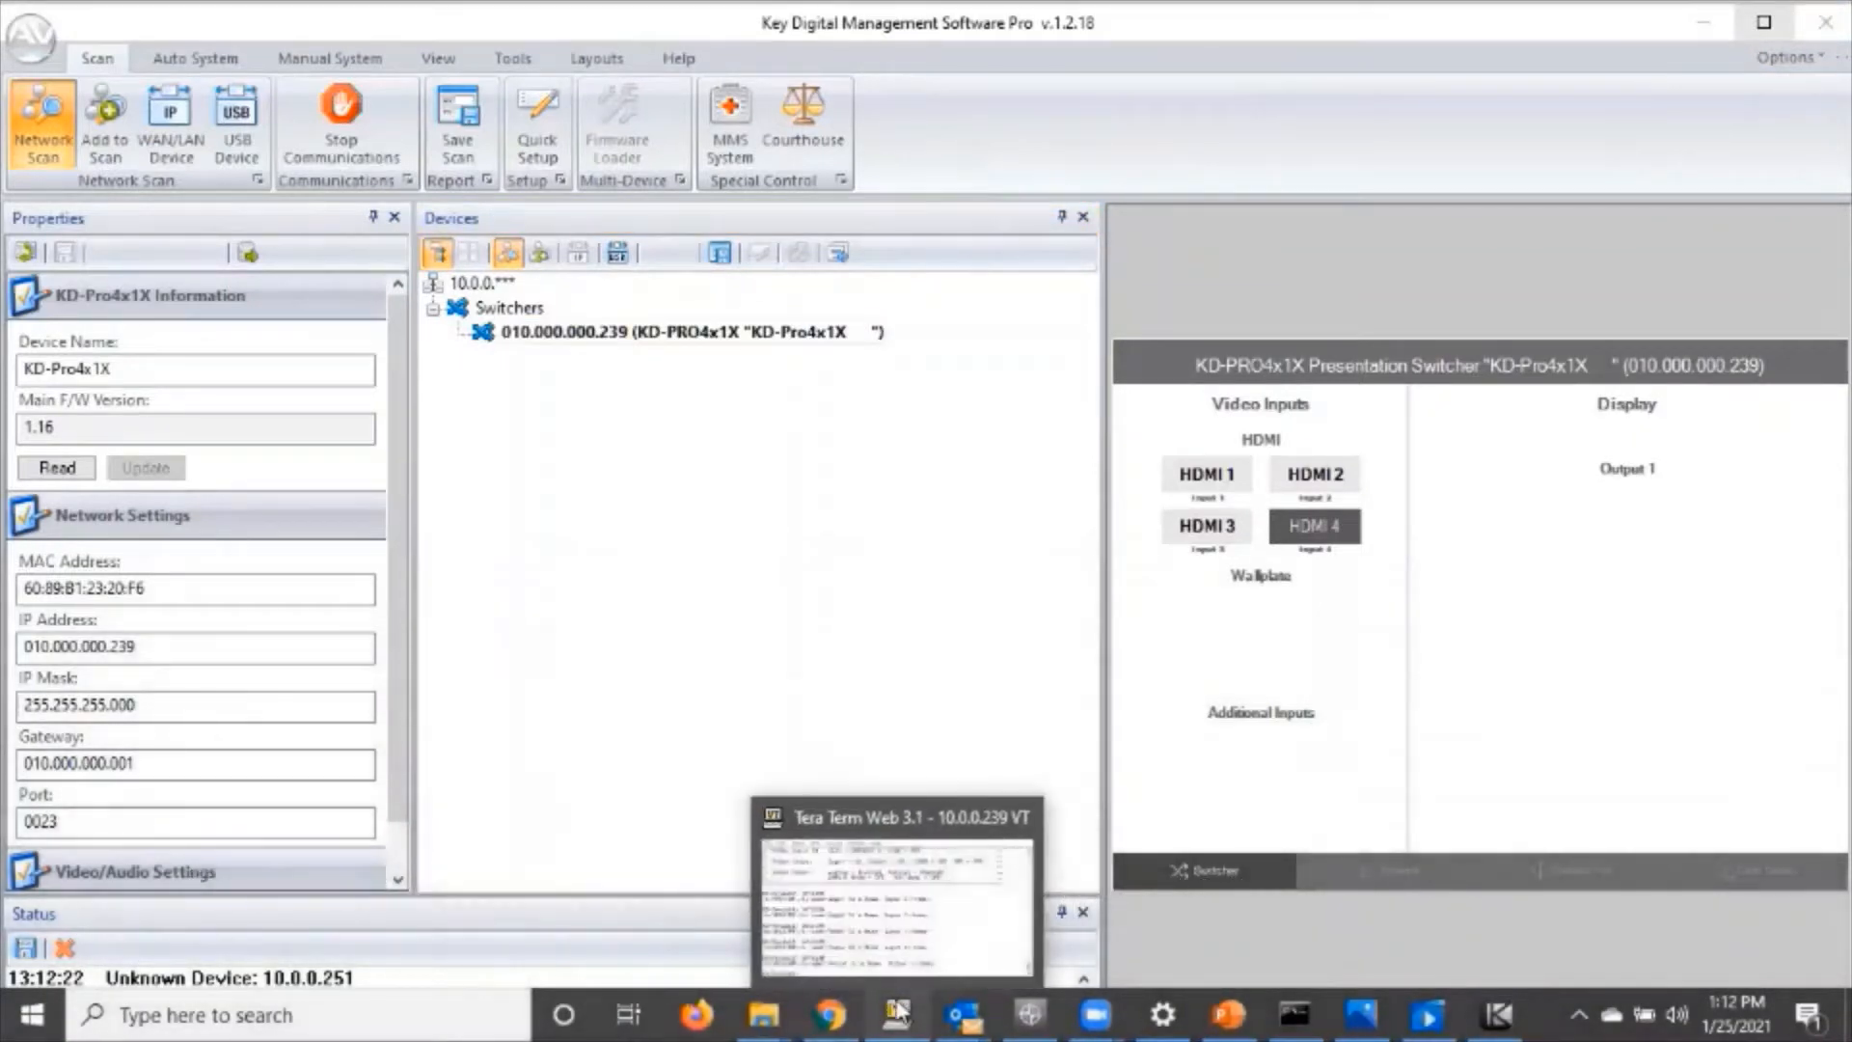
click(897, 1008)
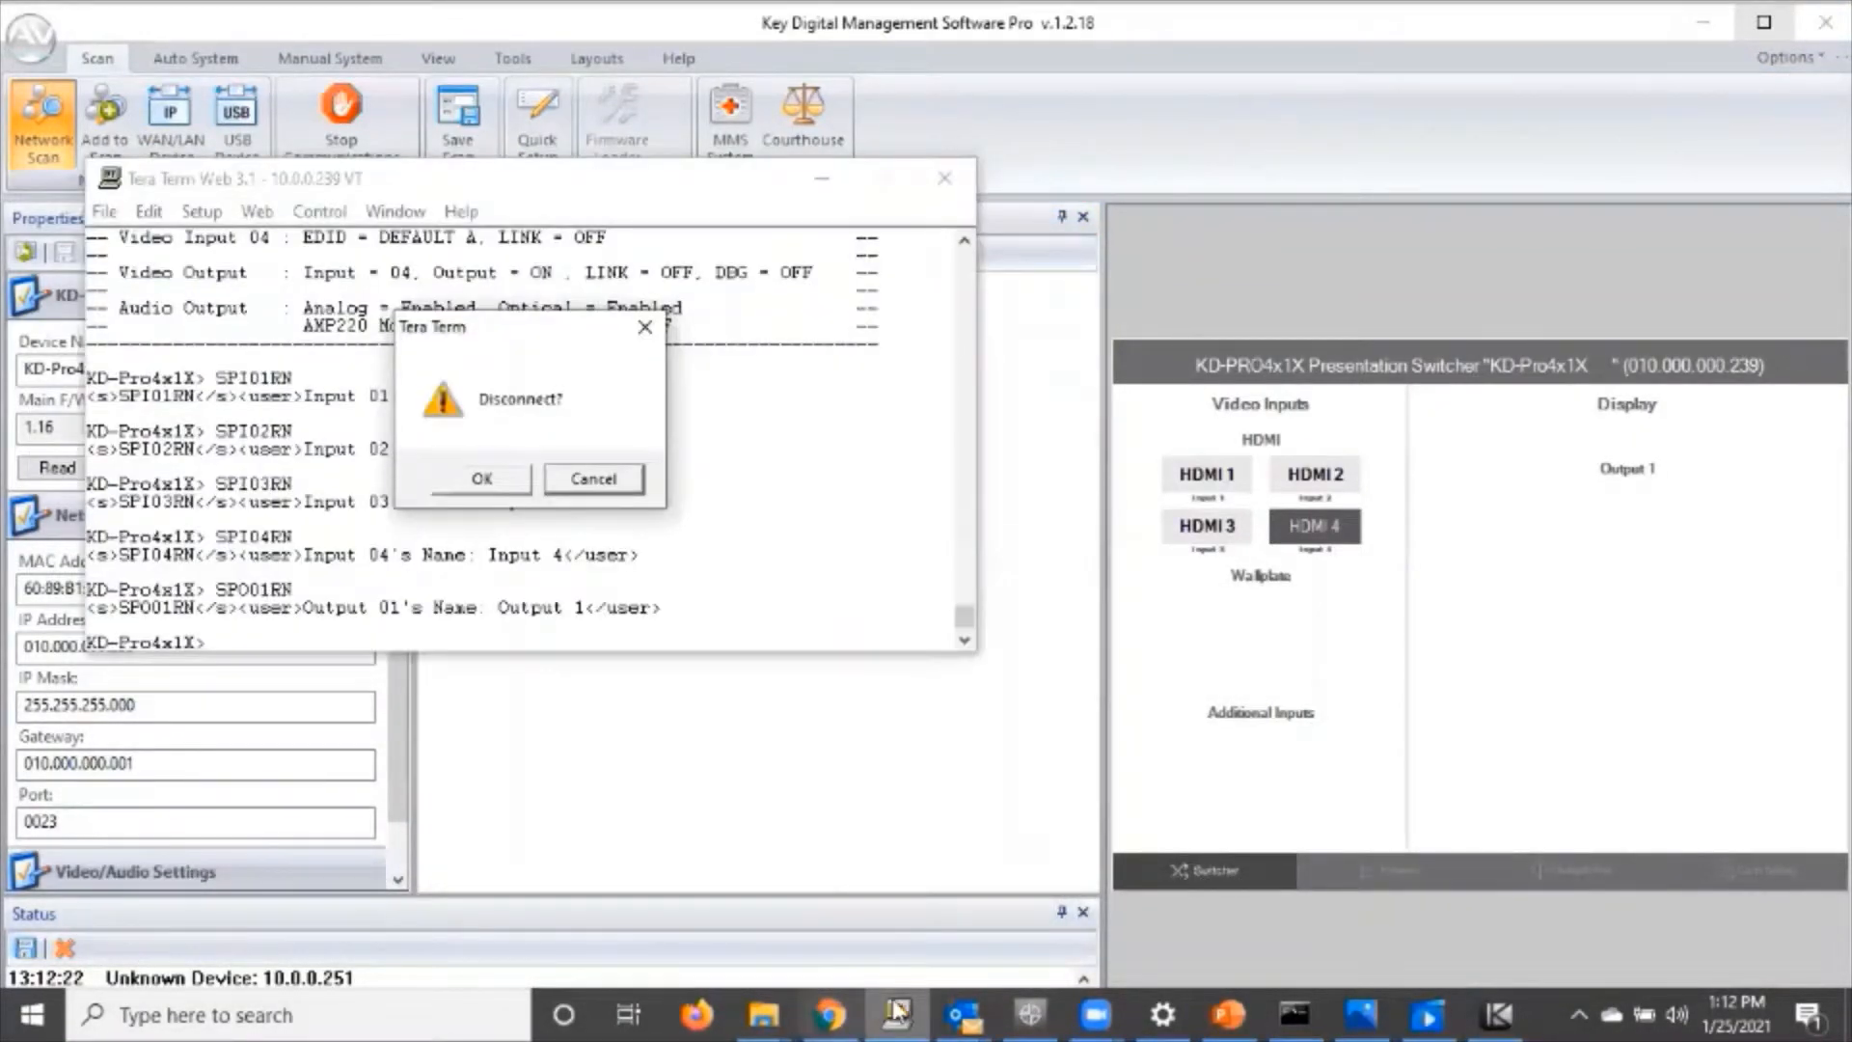
click(482, 478)
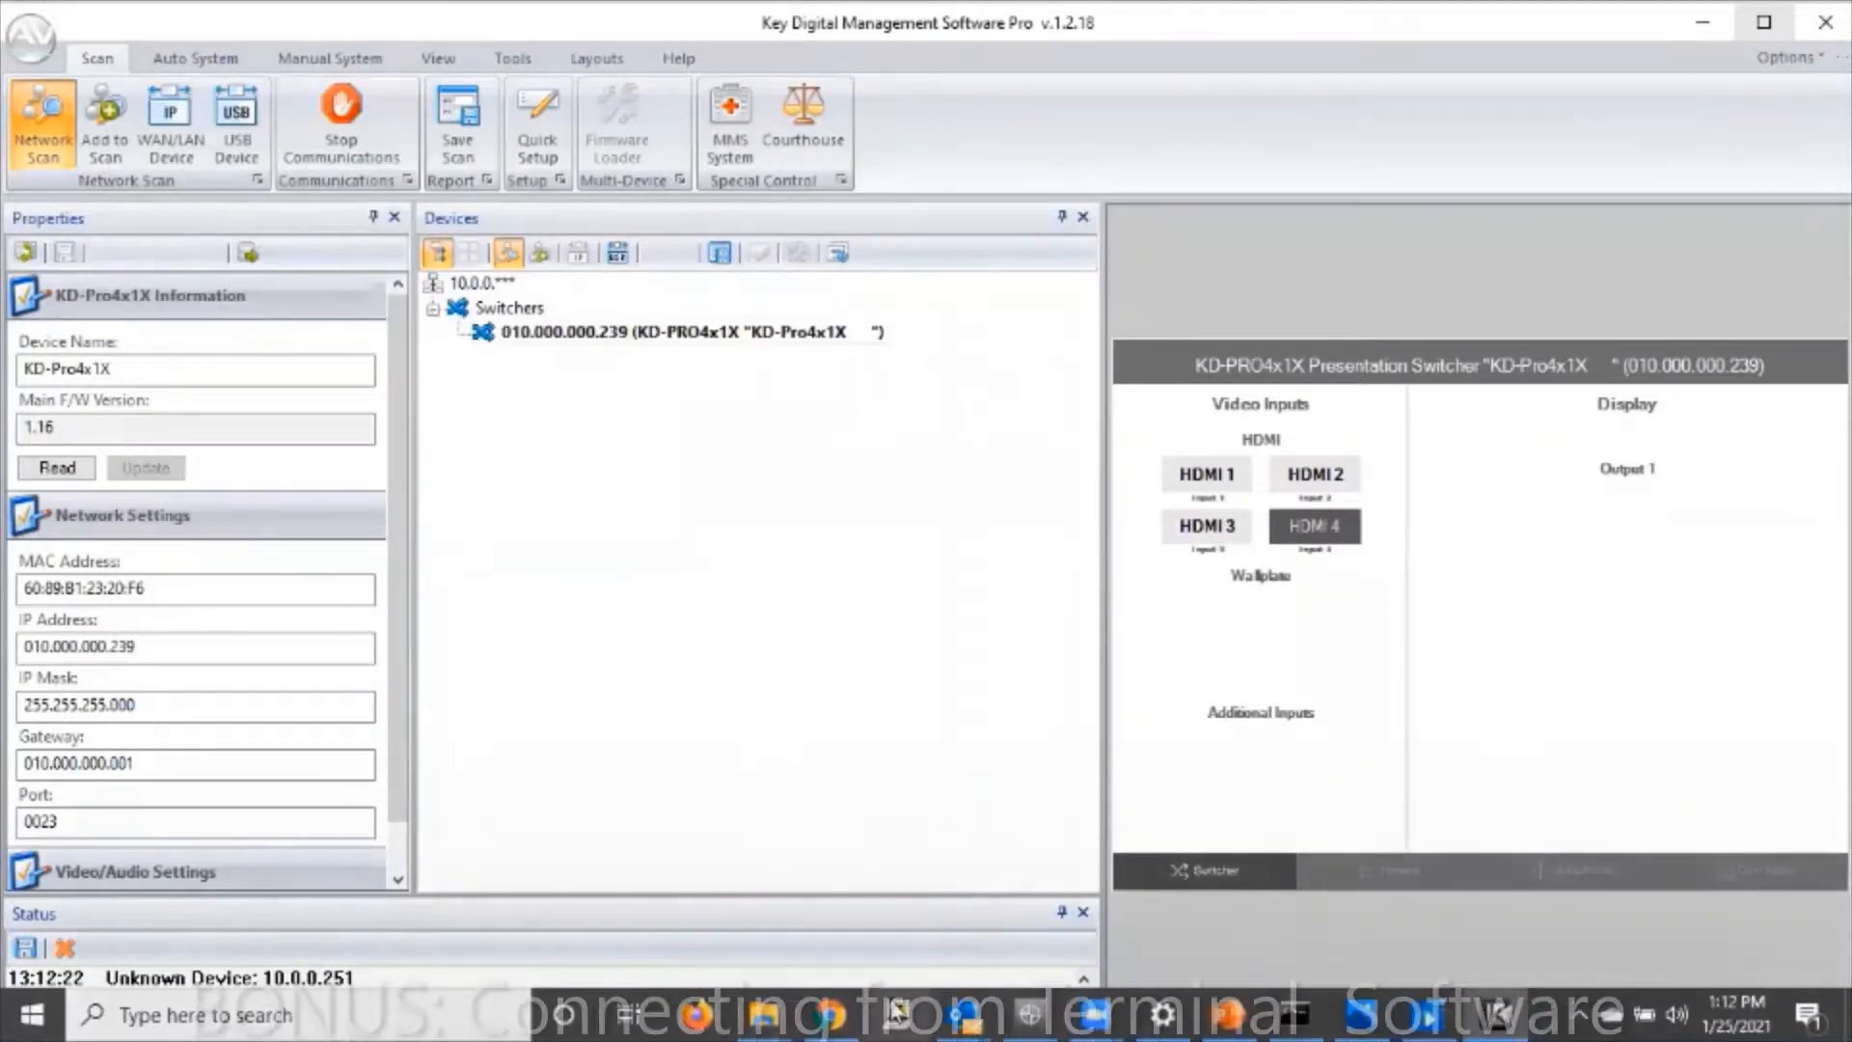
Launch Tera Term and open a TCP/IP connection to host 10.0.0.239 with service Other on TCP port 23.
click(896, 1013)
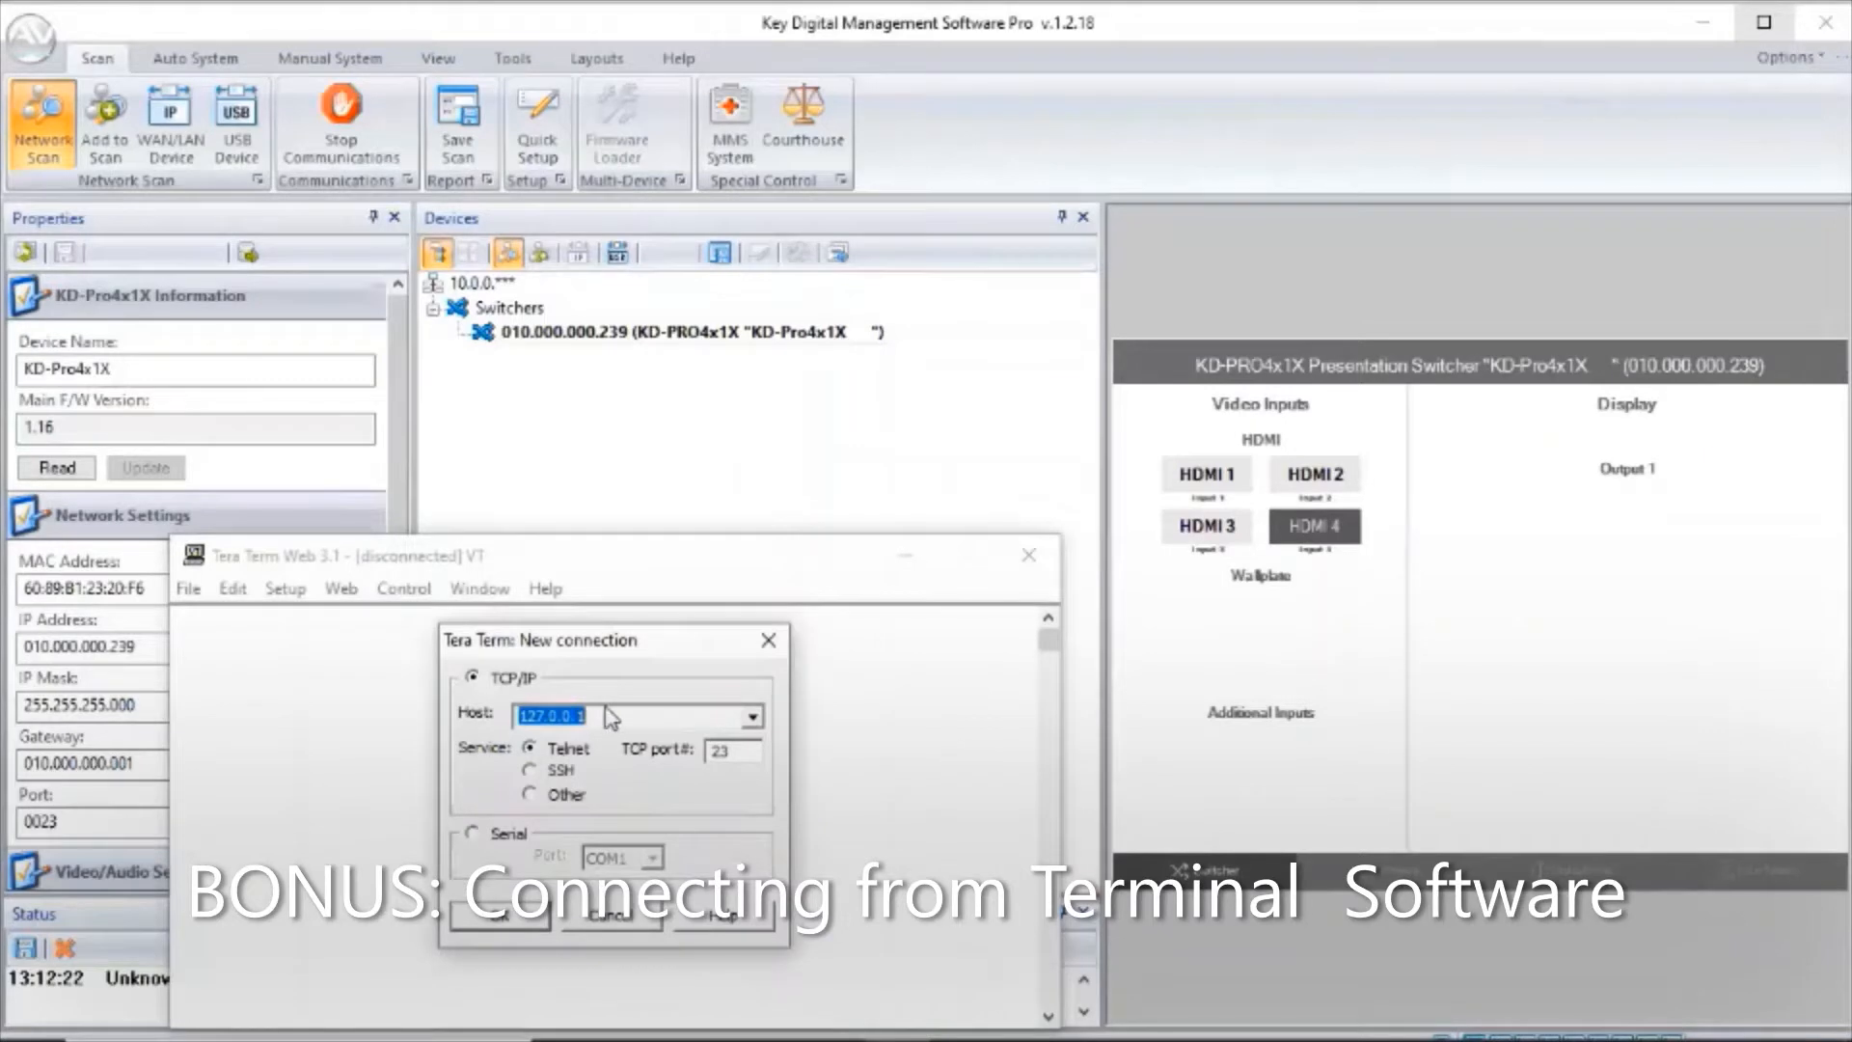
text(10)
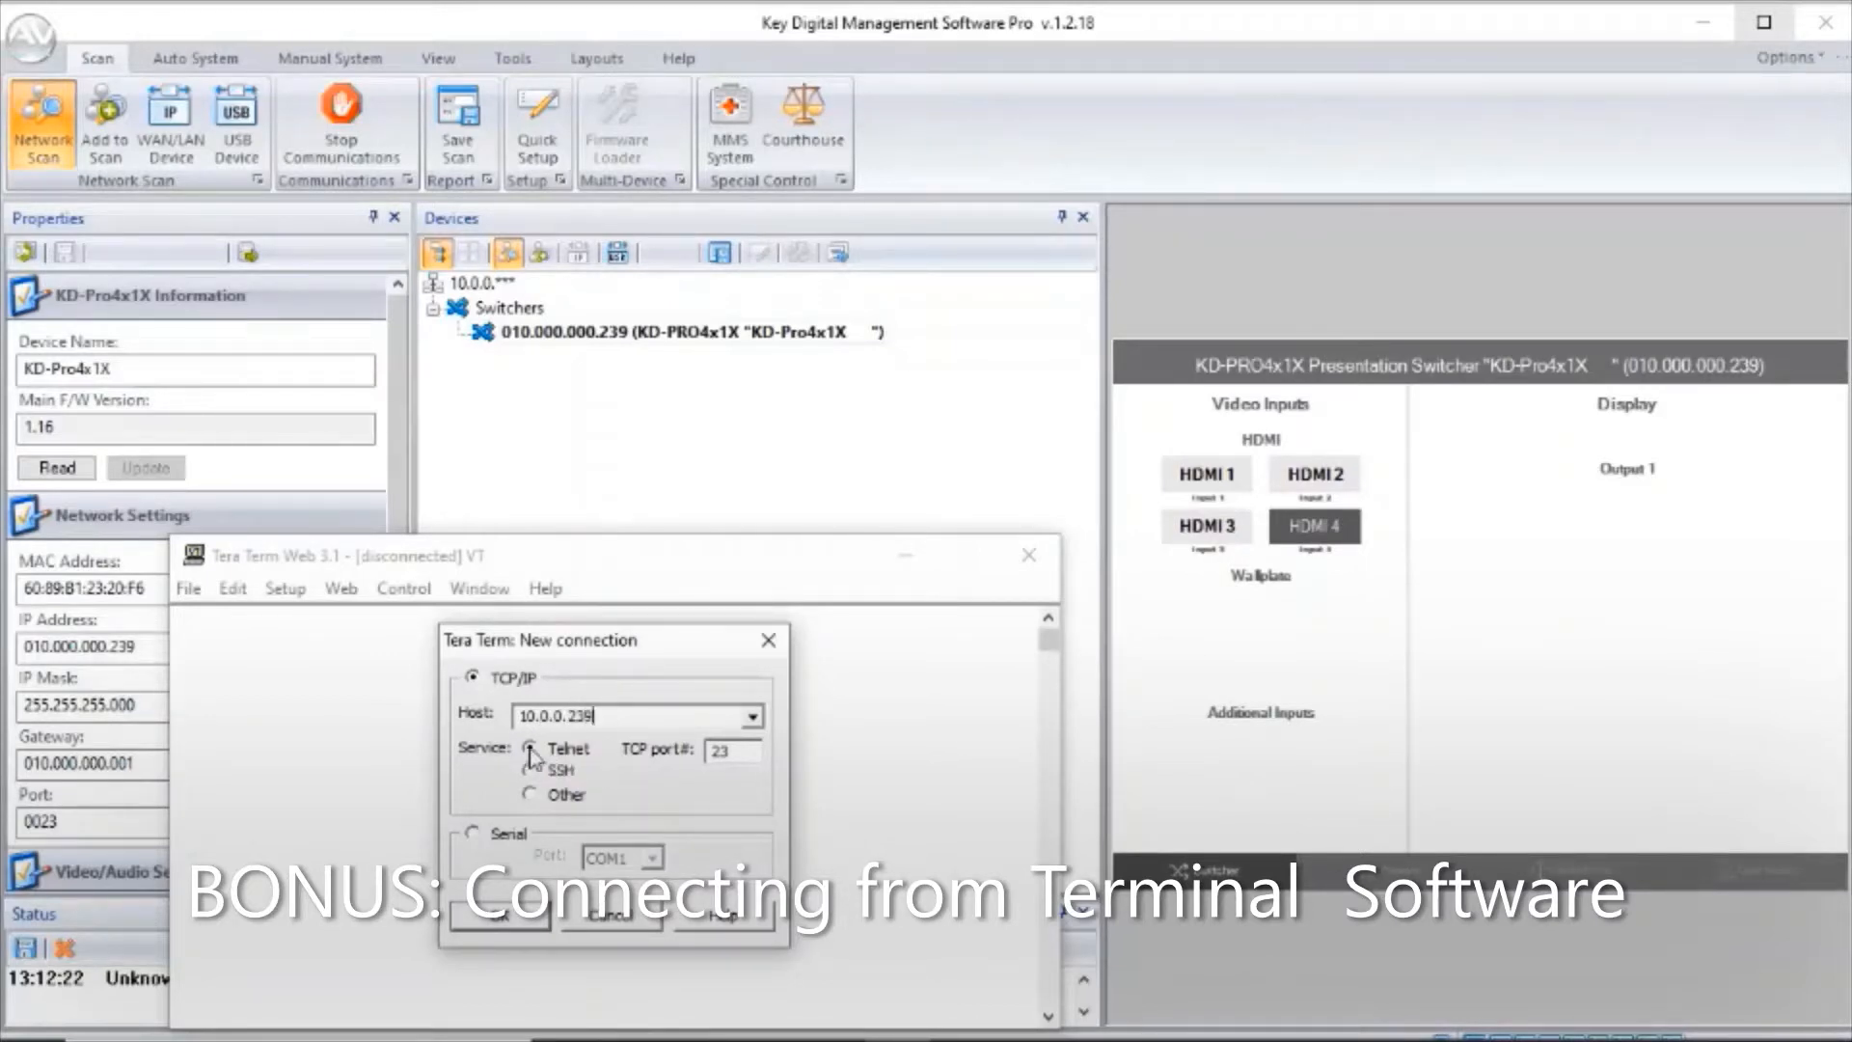
click(530, 796)
click(731, 757)
text(23)
click(516, 926)
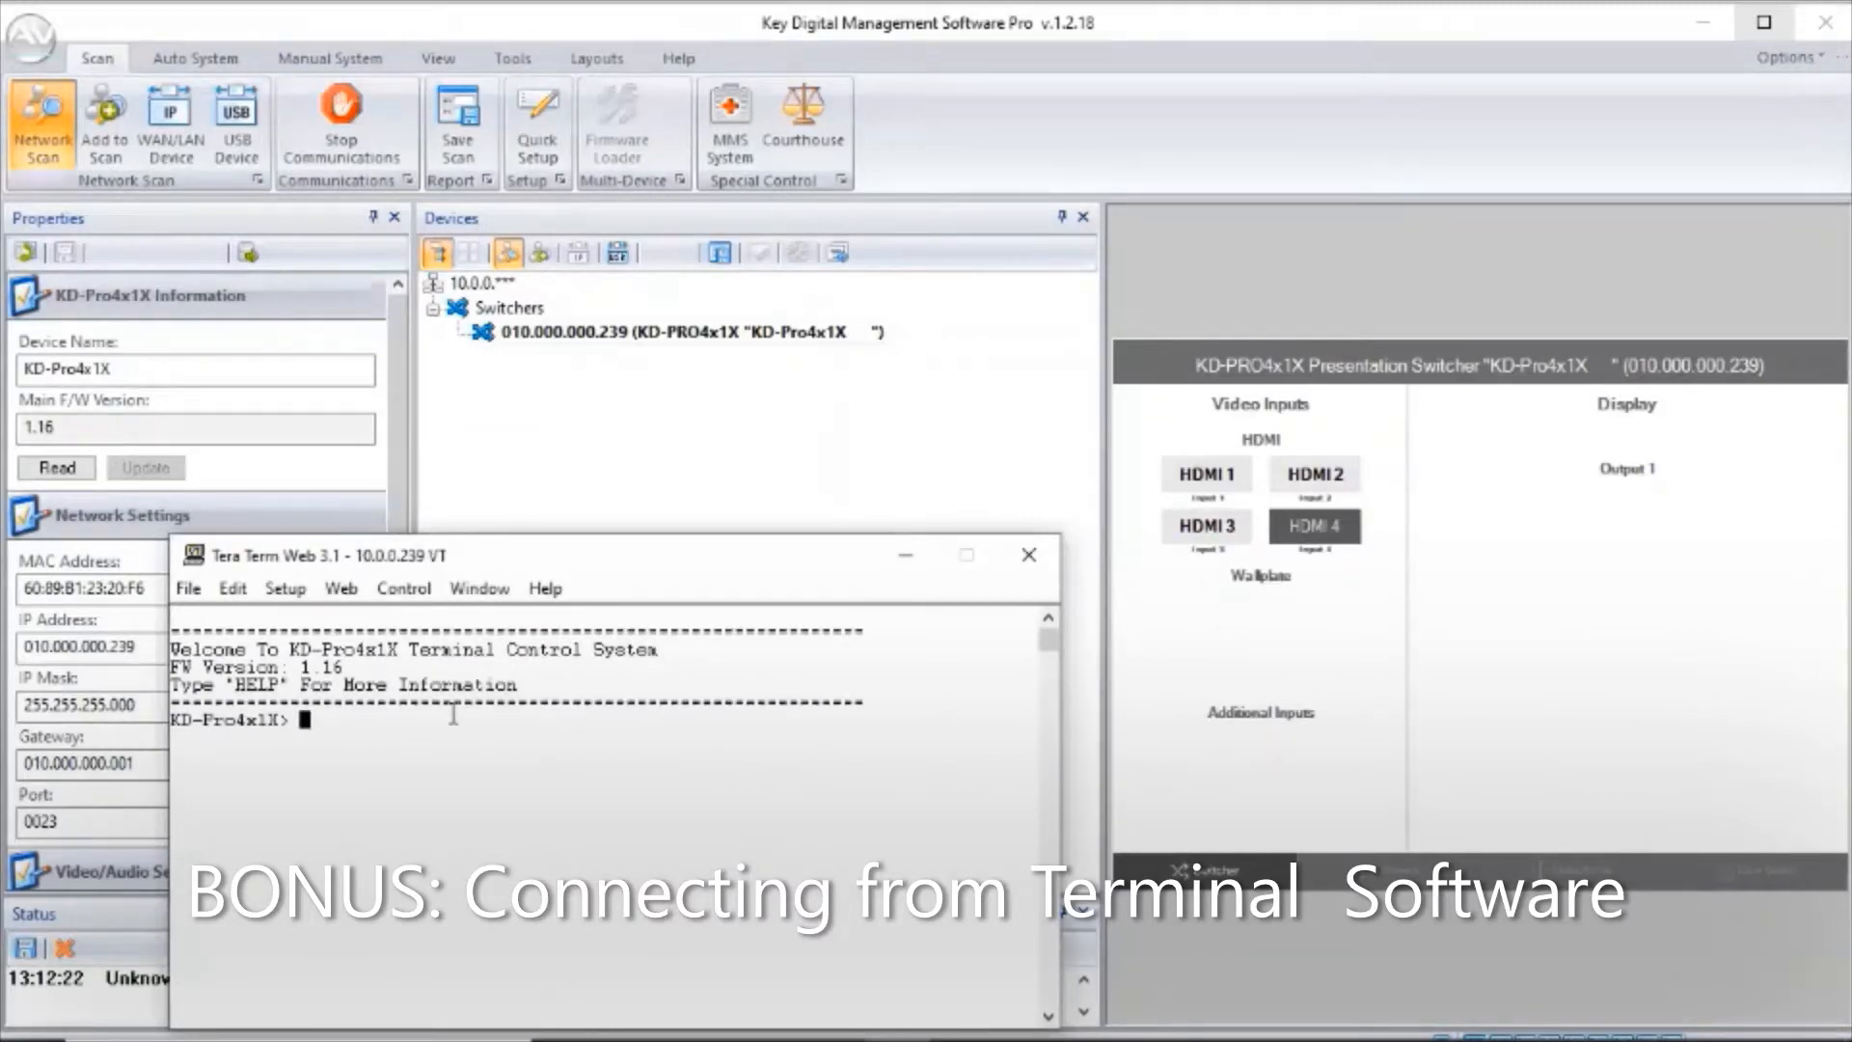
Enter a few blank lines at the switcher's prompt and send spo01si03 to route input 3 to the output.
key(Return)
key(Return)
key(Return)
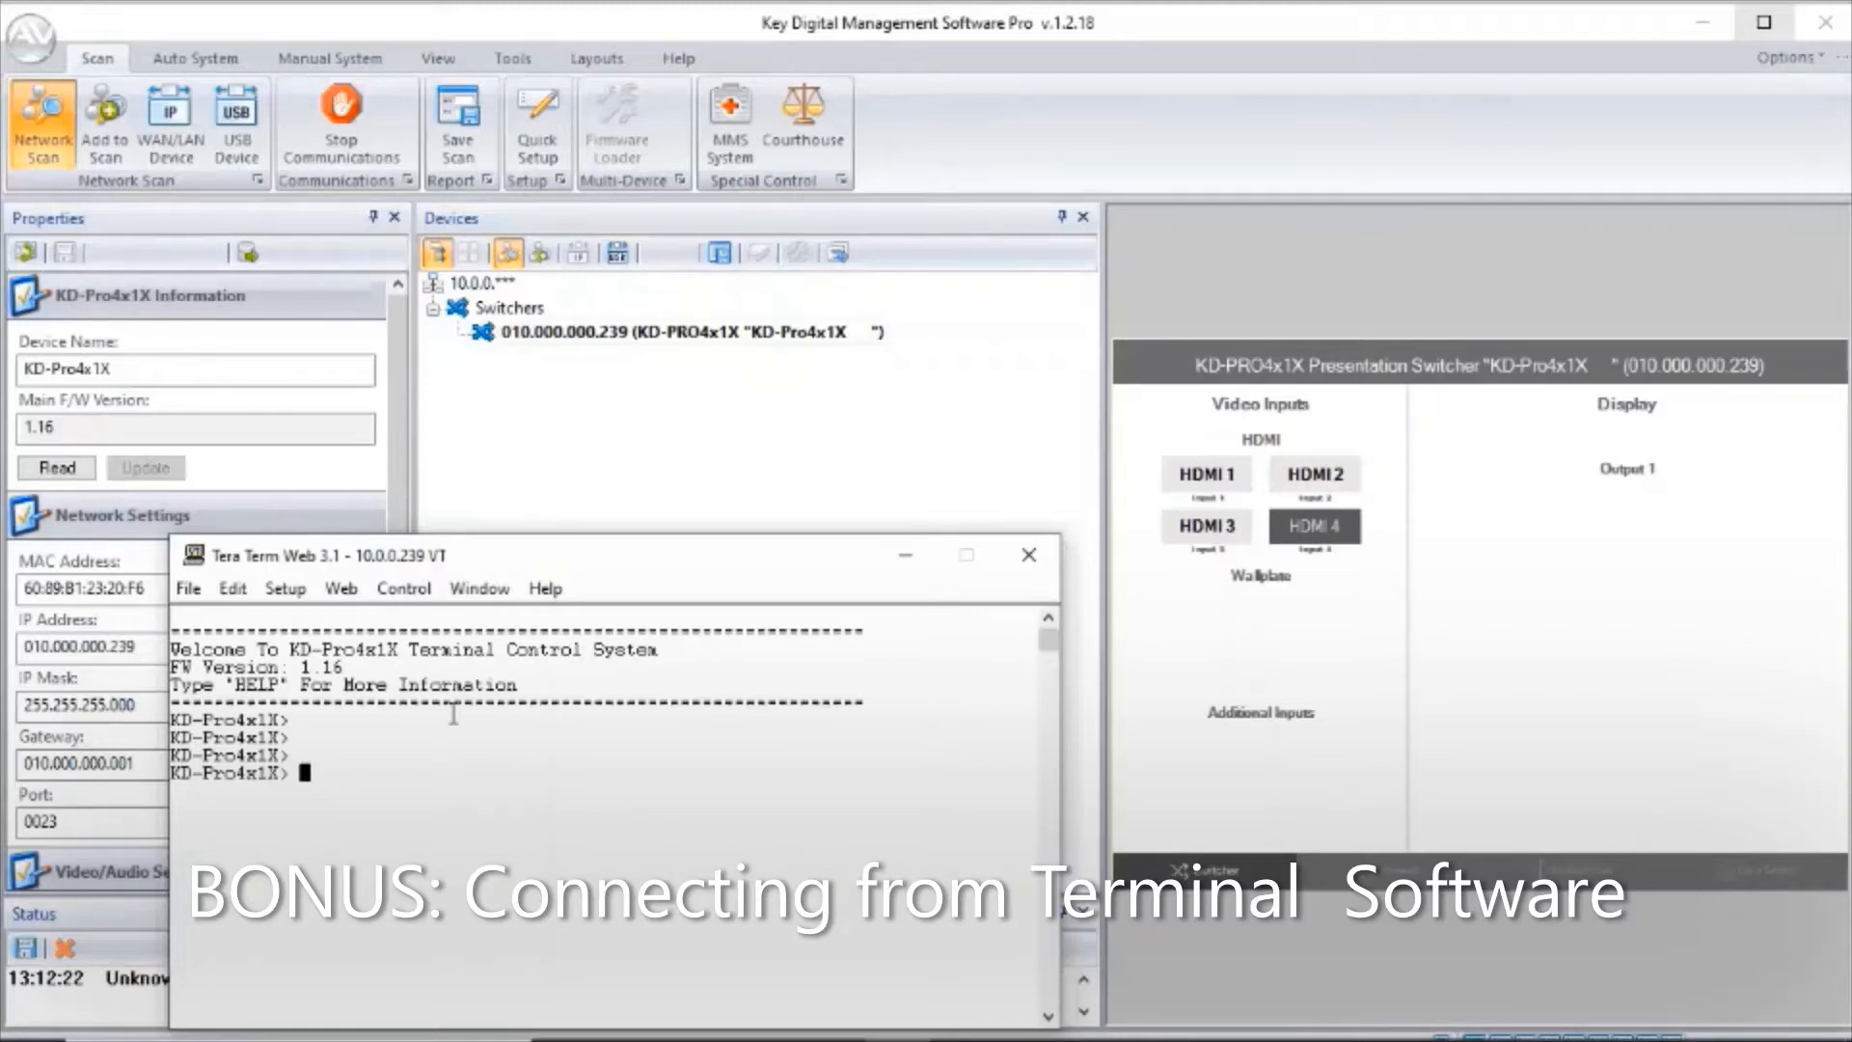
text(spo01si03)
key(Return)
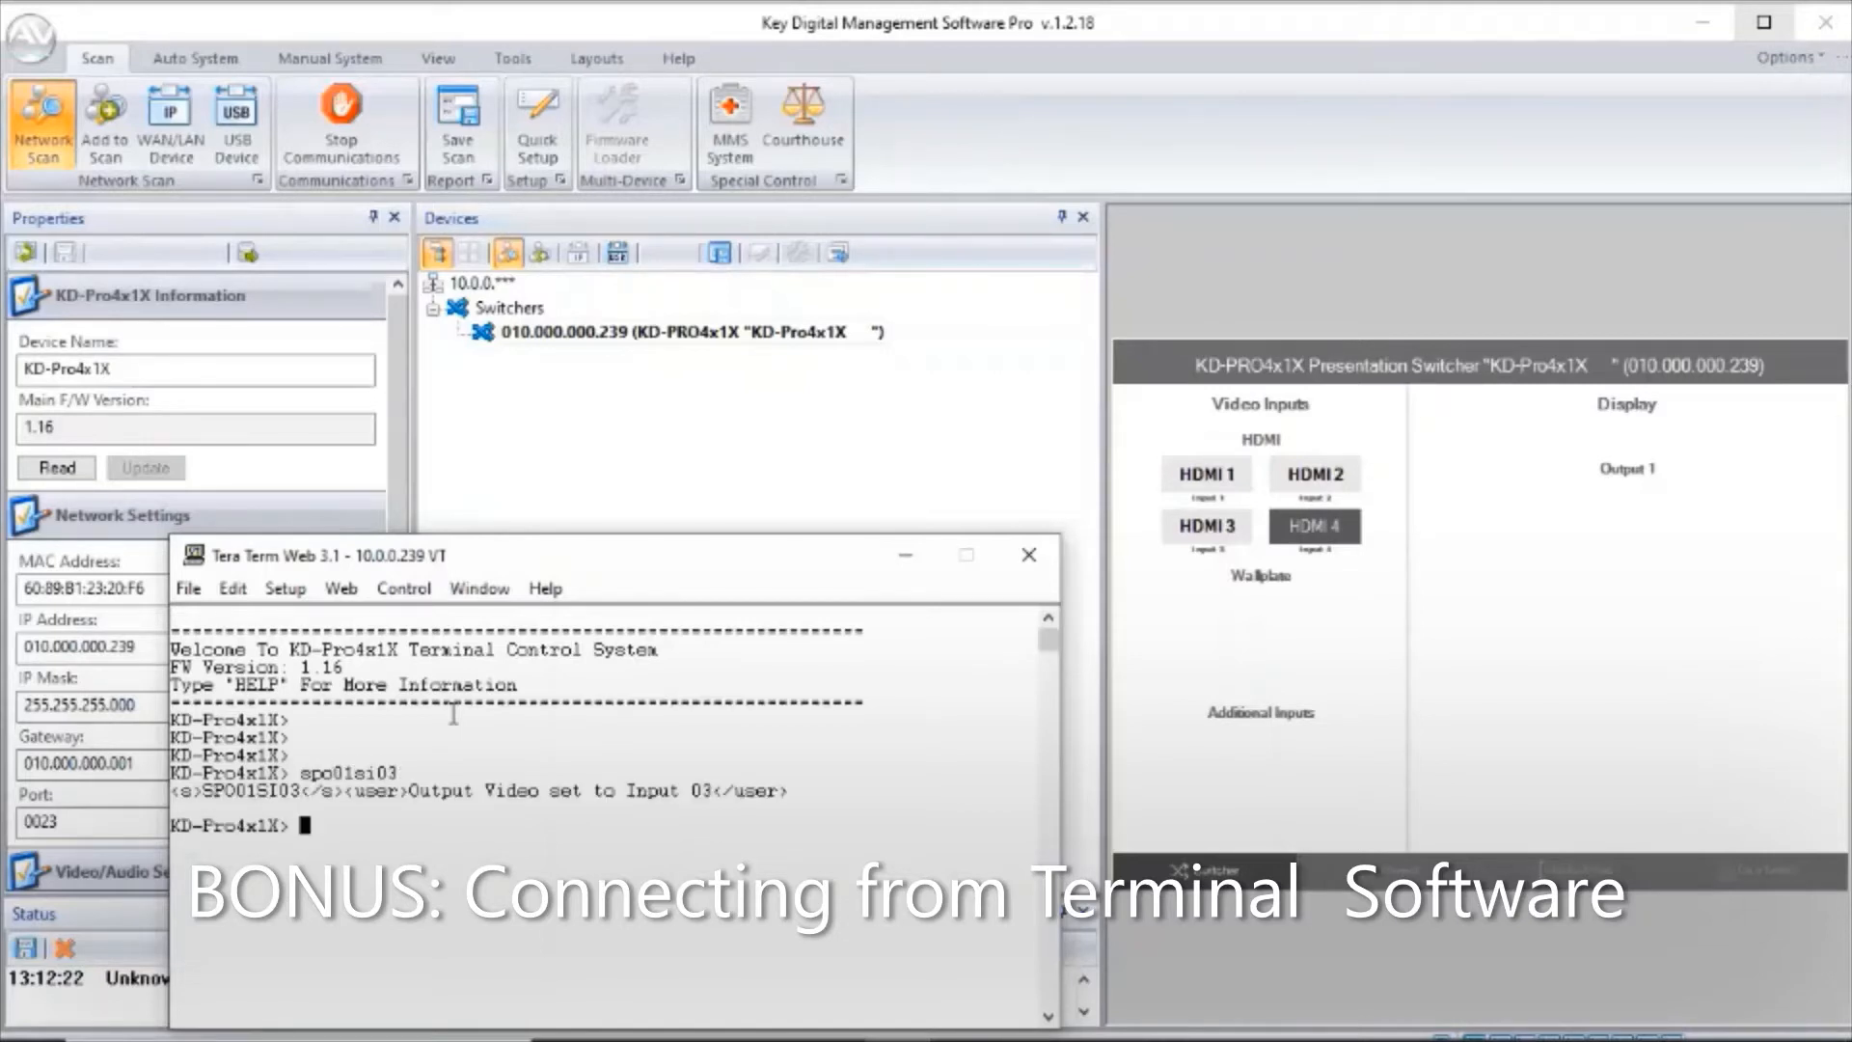
Run the help command in the terminal to list the switcher's available commands.
text(helpSTA)
key(Return)
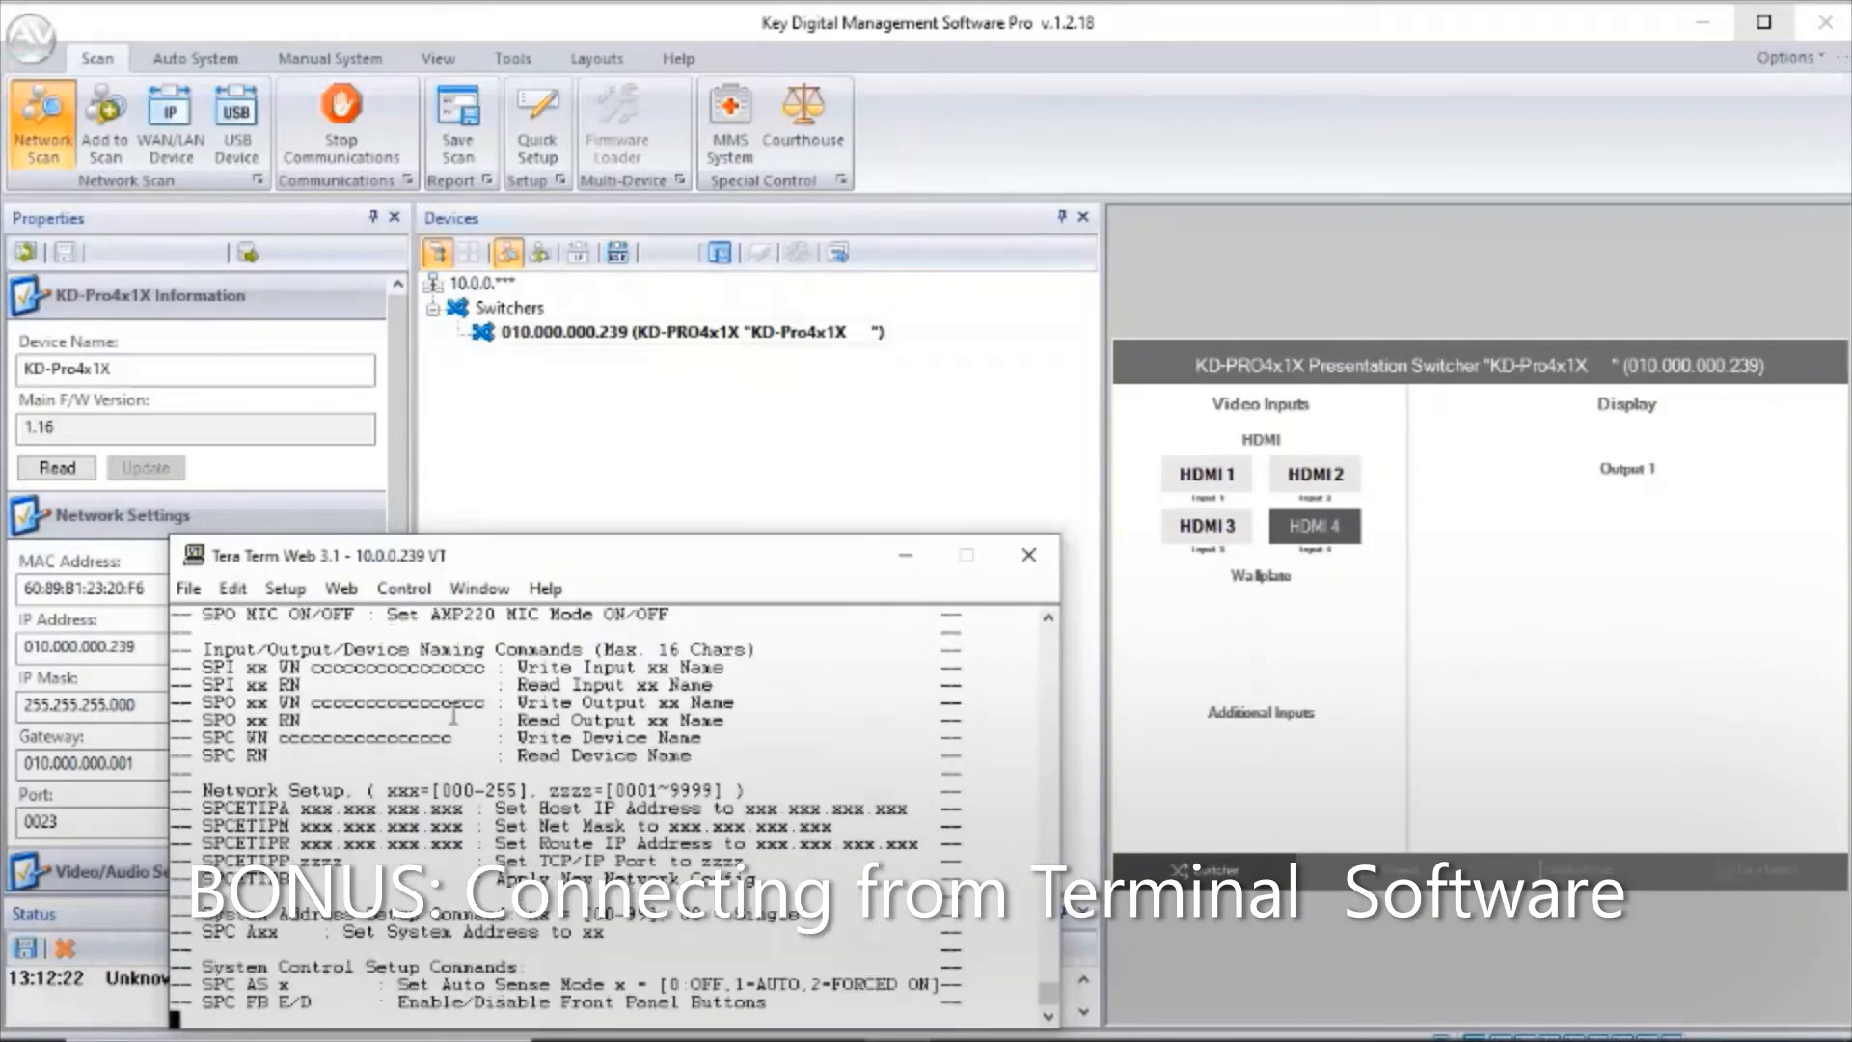
text(help)
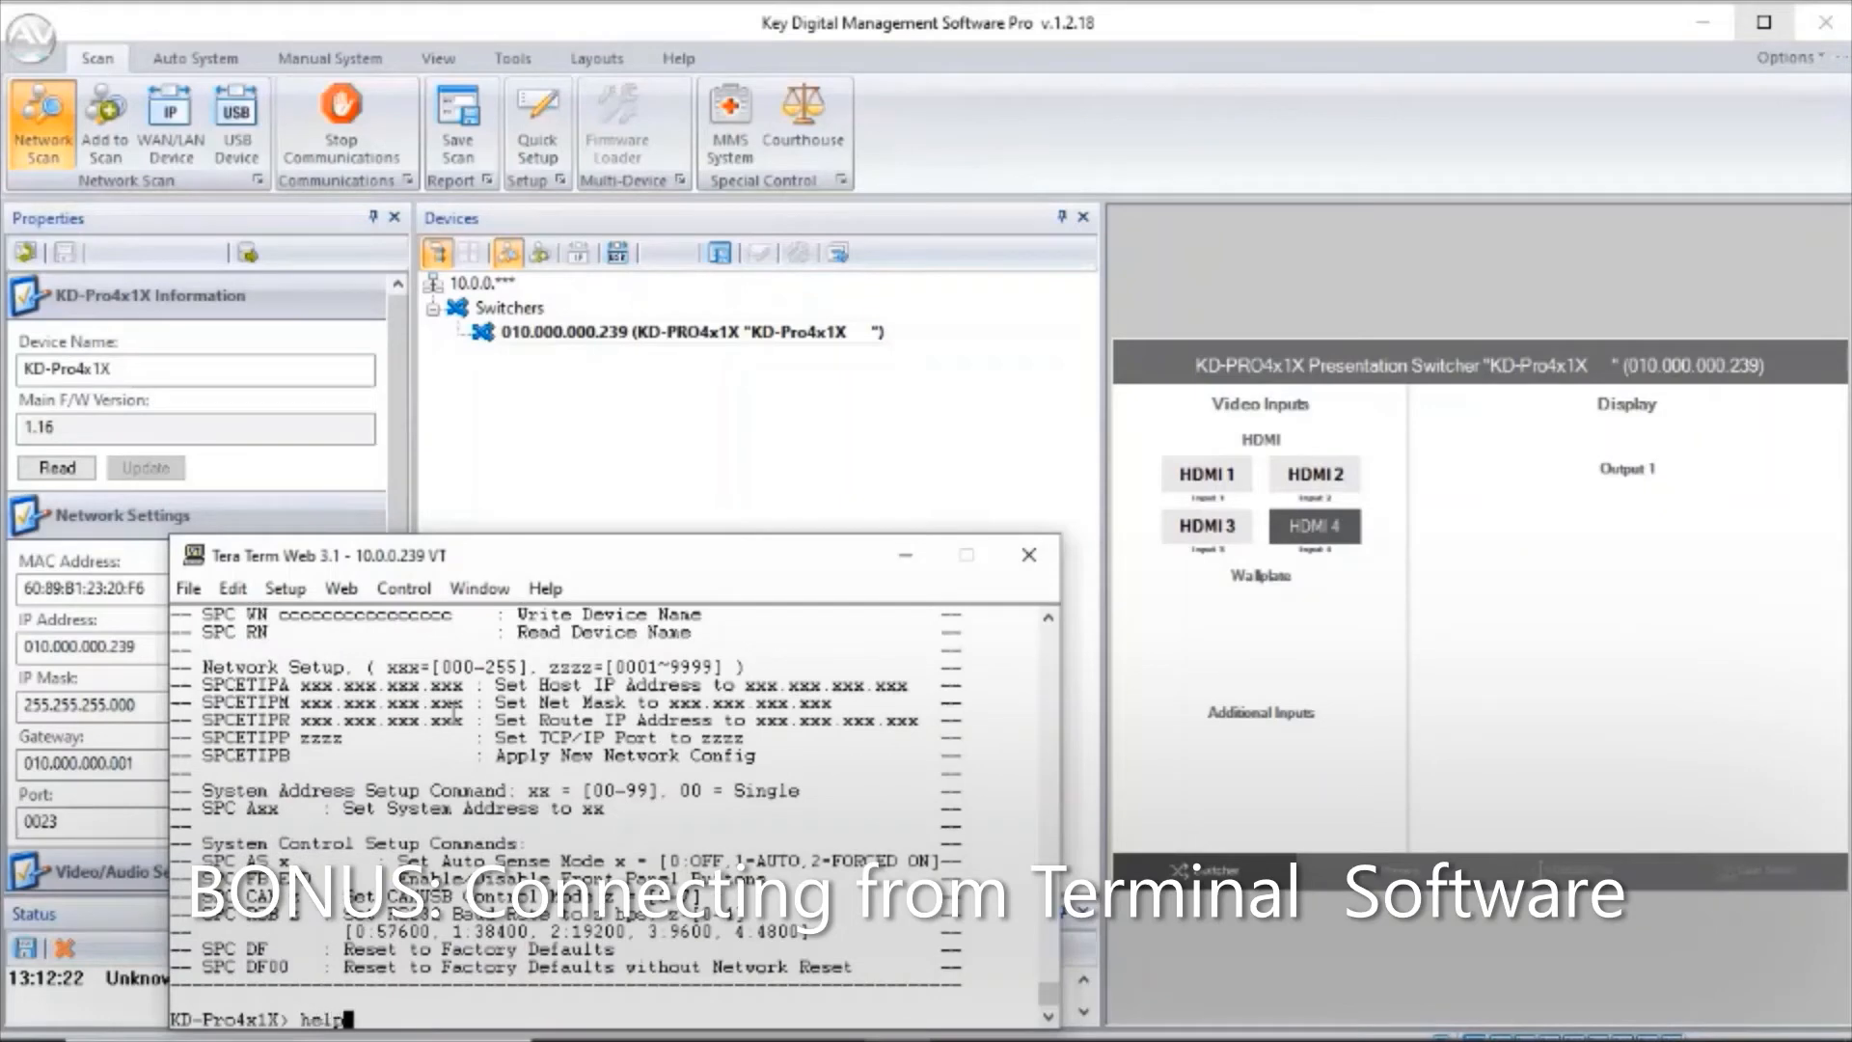
key(Return)
Run the sta command to show the switcher's status, and close the Tera Term session.
text(sta)
key(Return)
text(sta)
key(Return)
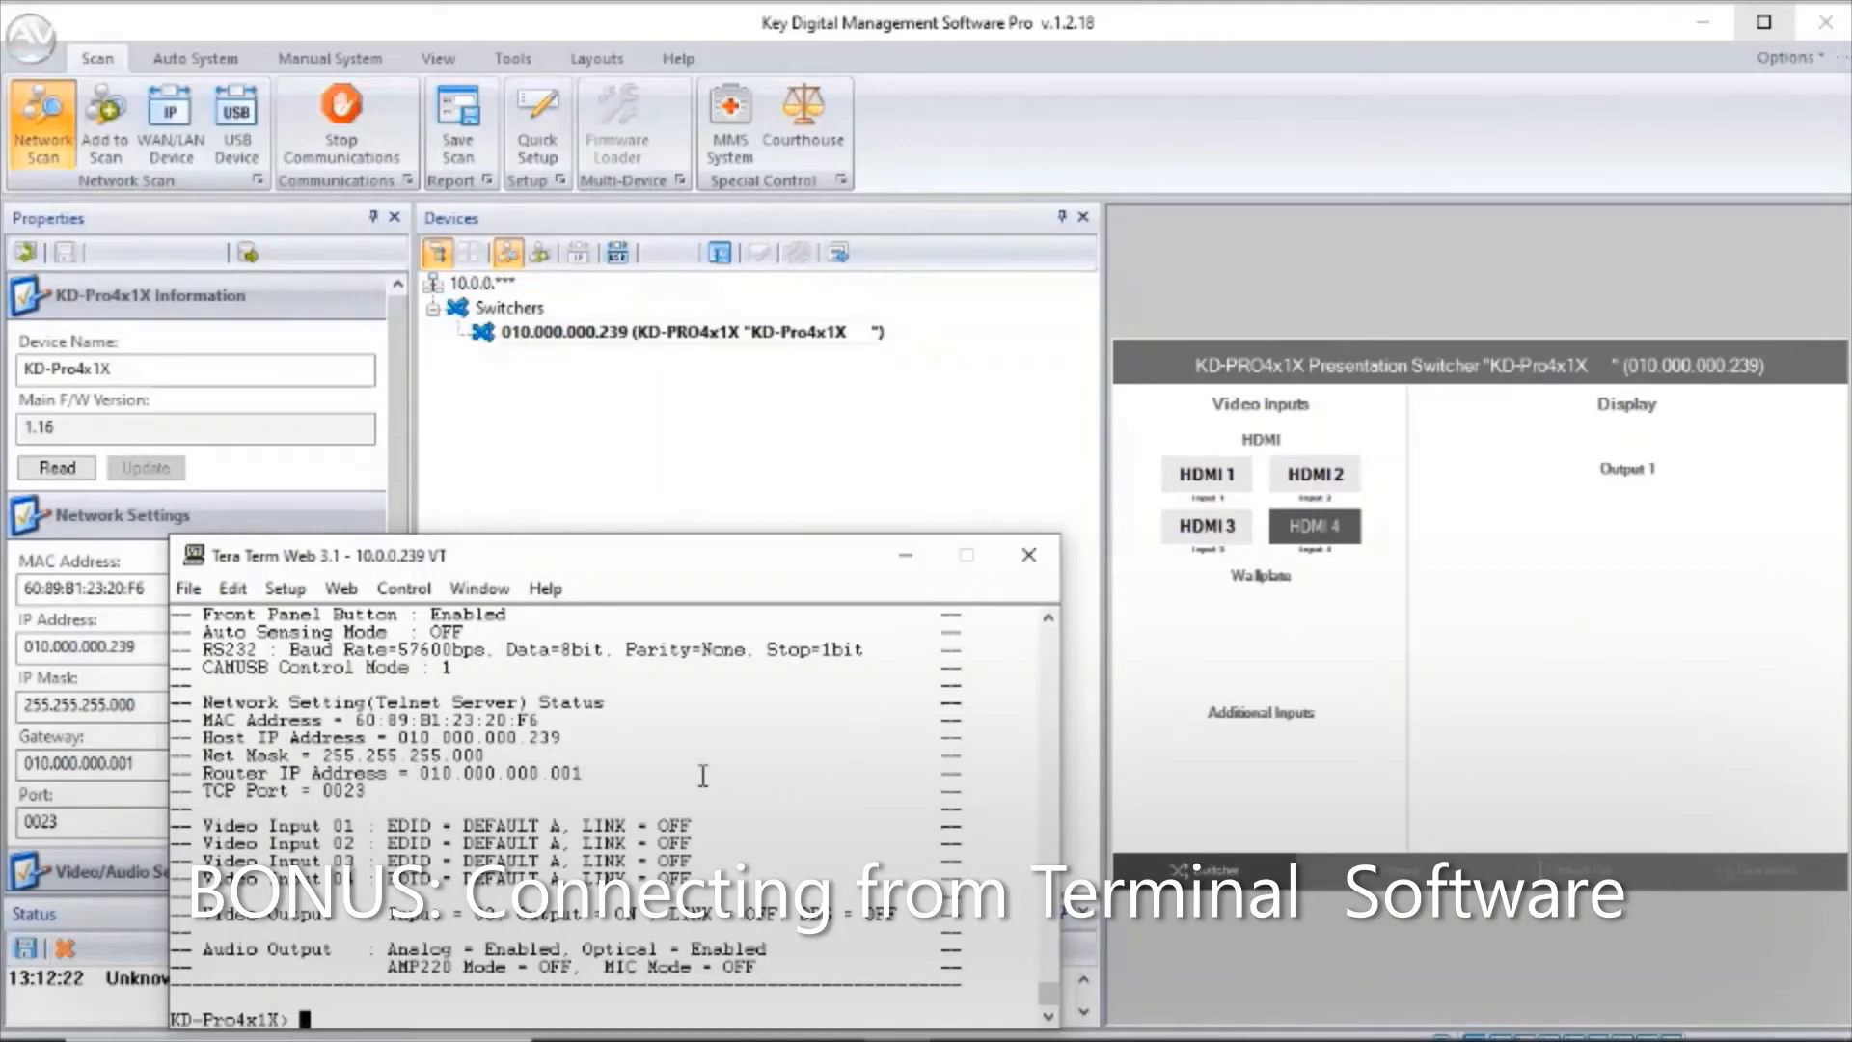
click(1028, 565)
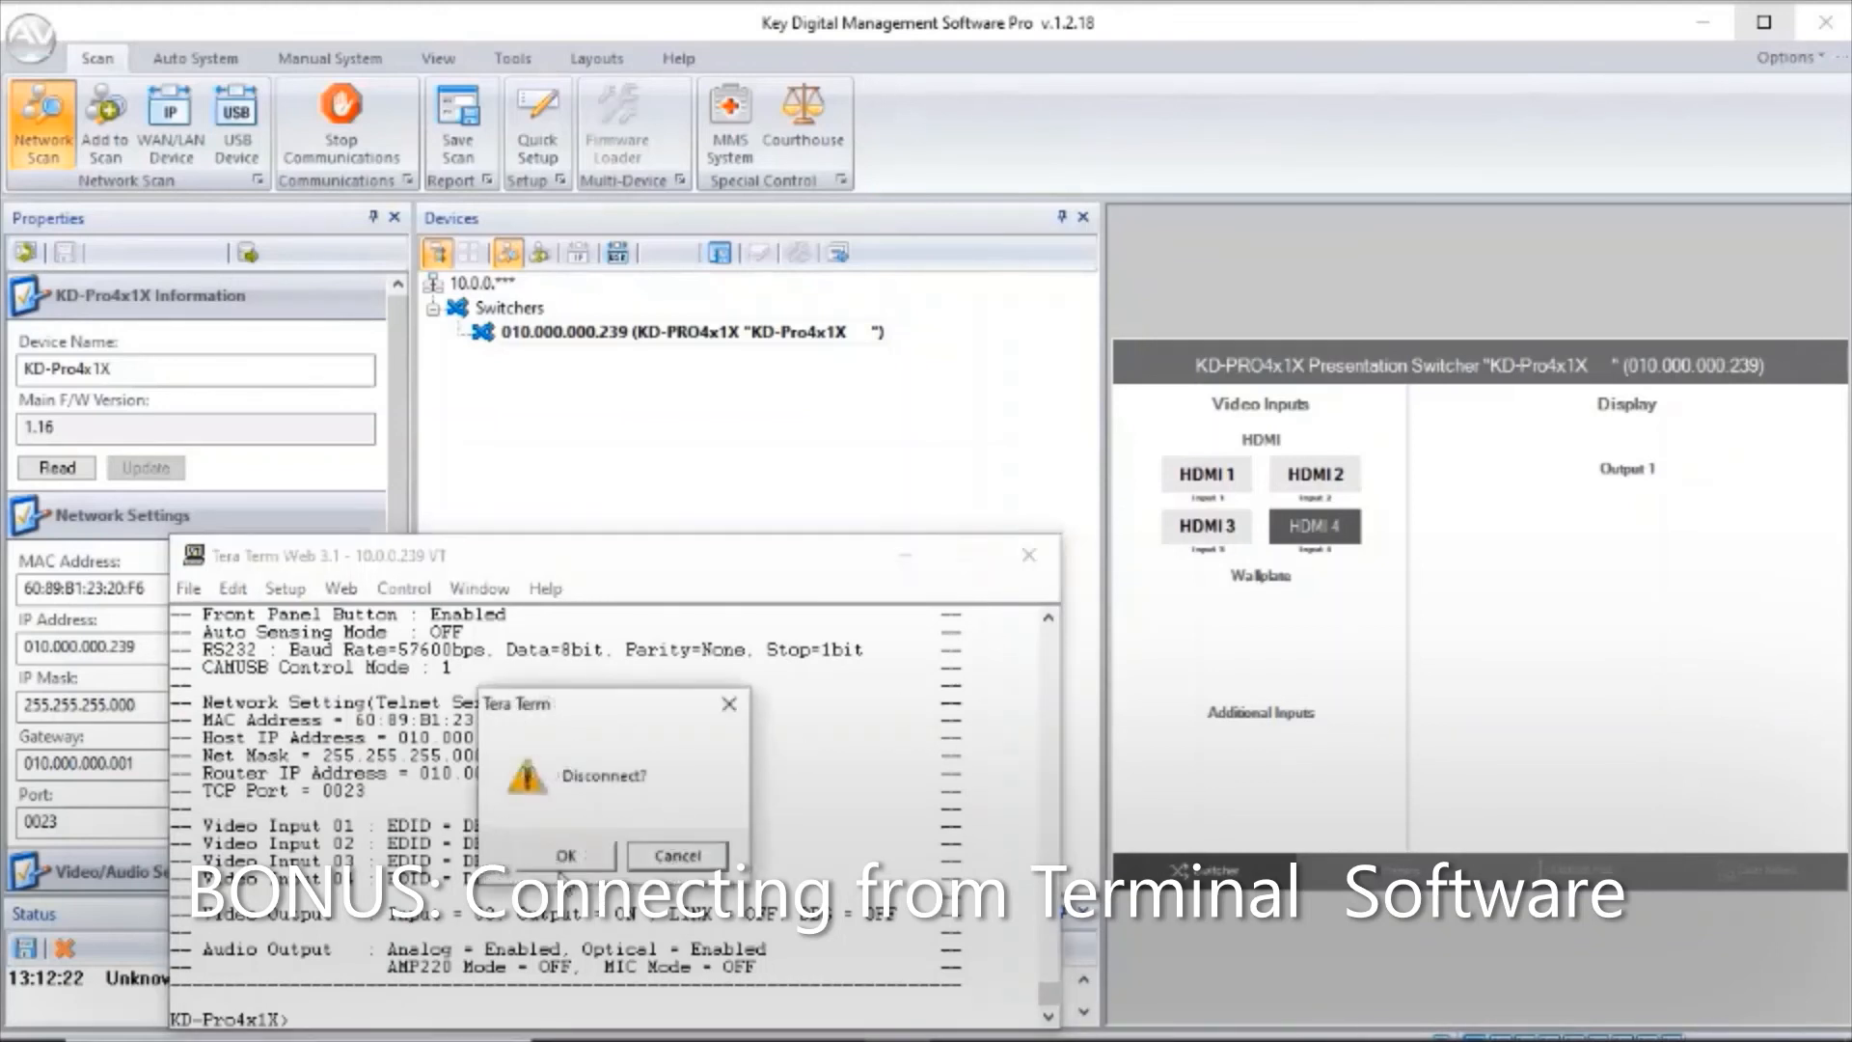